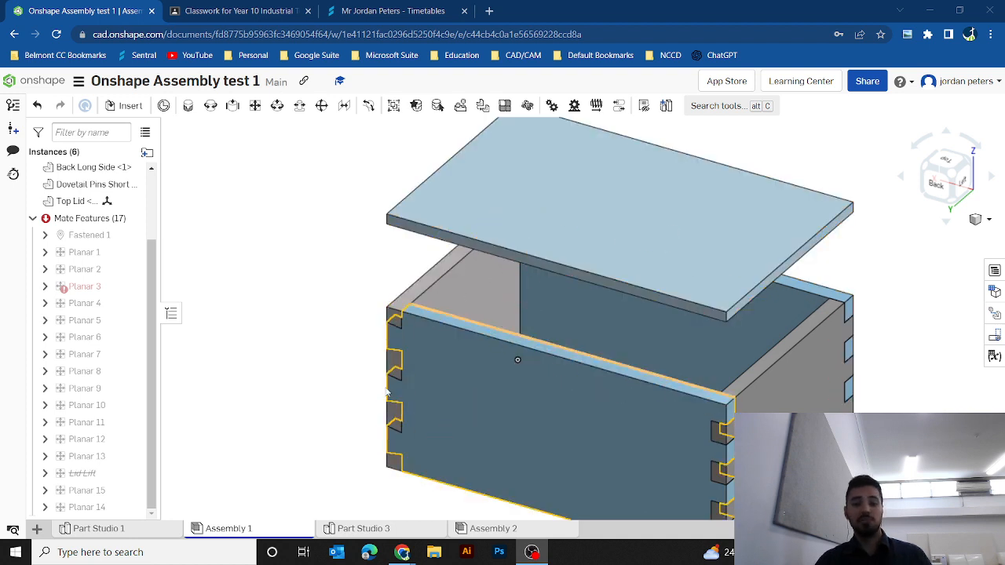
# Step: Start a new sketch on the upper face of the Top Lid in Part Studio 3
pyautogui.click(351, 529)
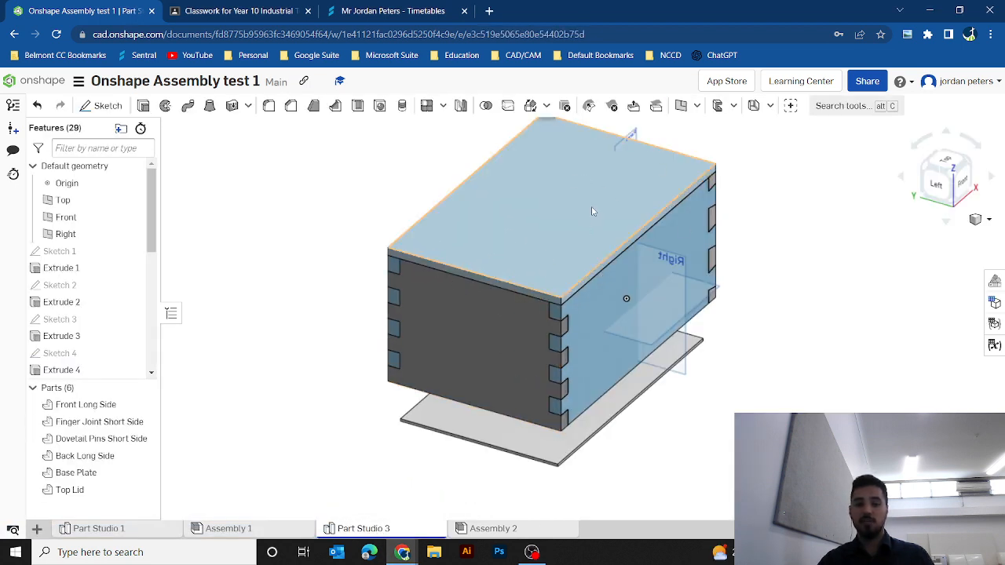
pyautogui.click(945, 160)
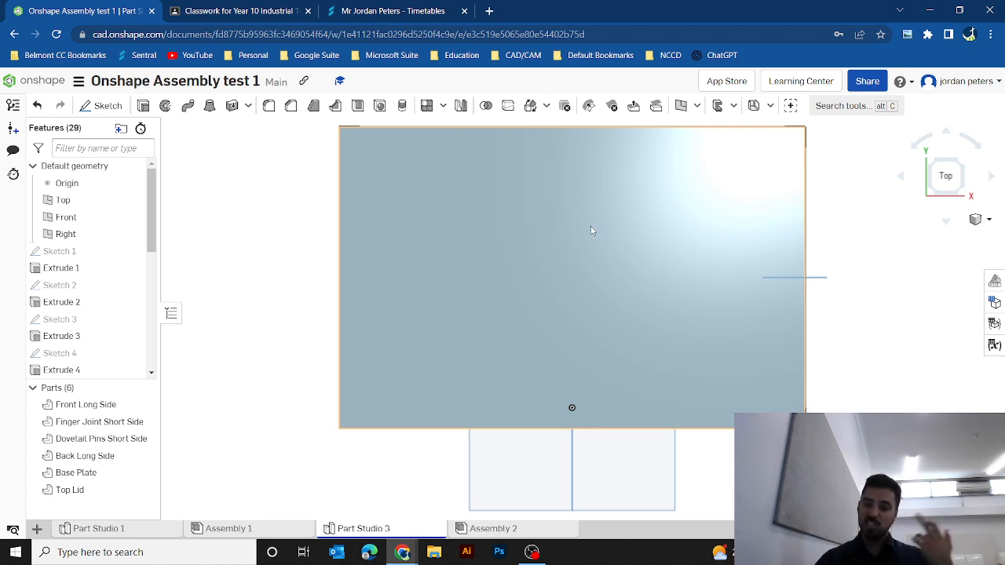
pyautogui.click(555, 232)
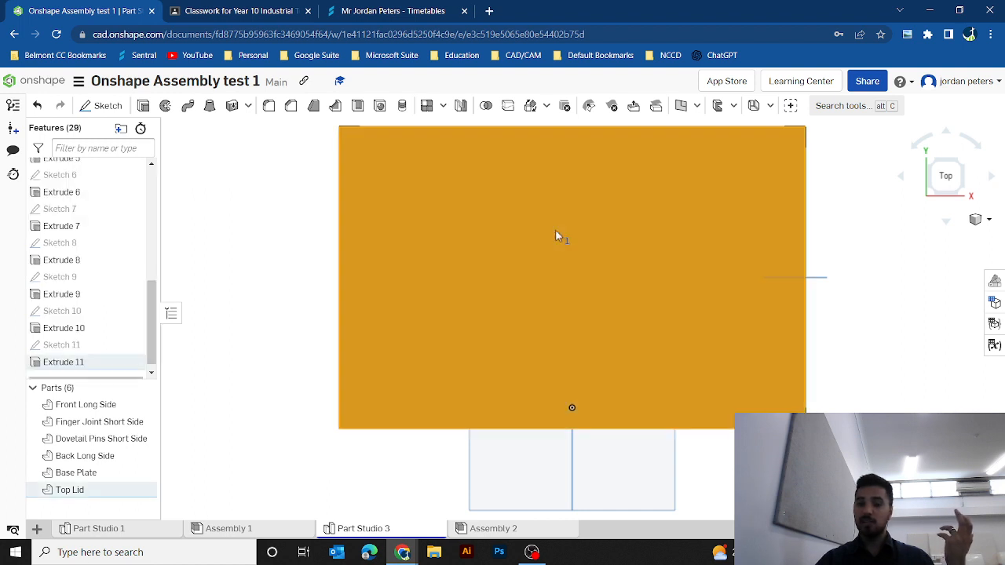
pyautogui.click(103, 105)
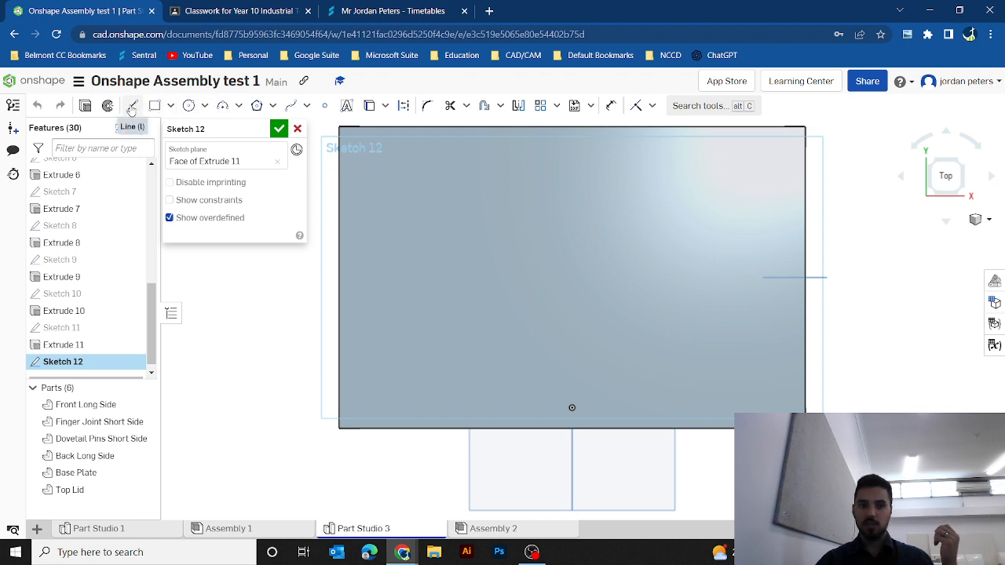
# Step: Draw vertical and horizontal construction centrelines across the lid, joining the midpoints of its opposite edges
pyautogui.click(132, 106)
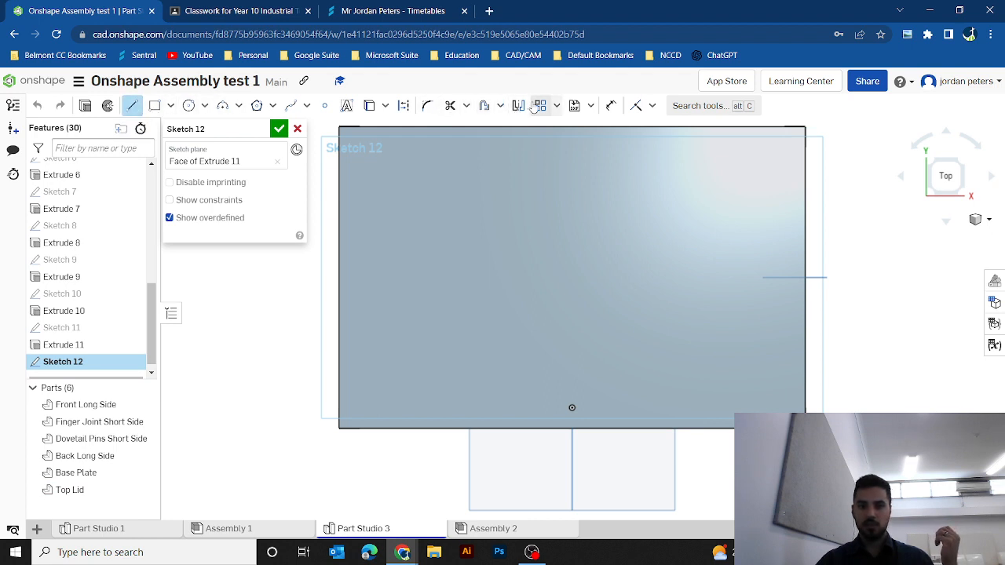
pyautogui.click(404, 105)
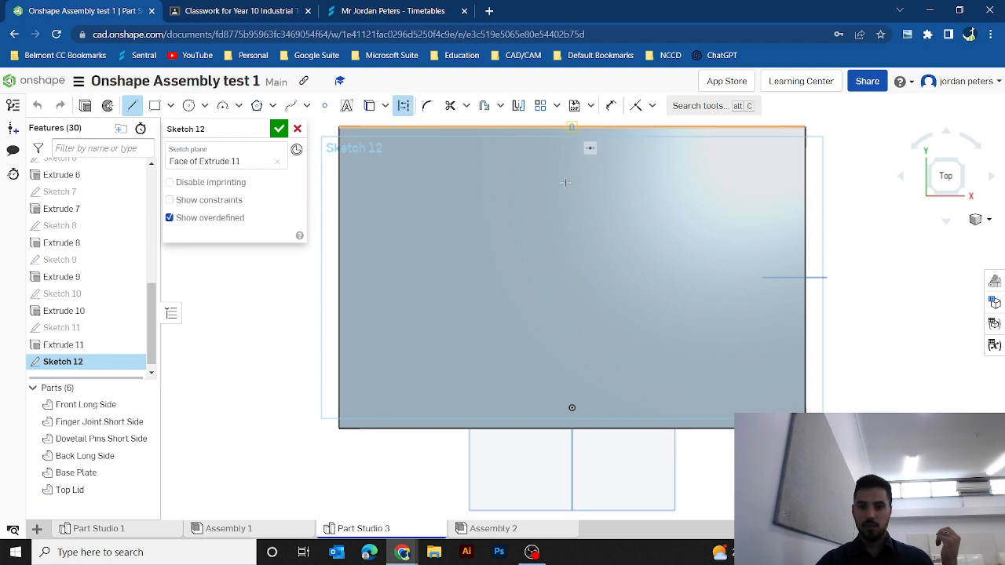
pyautogui.click(571, 126)
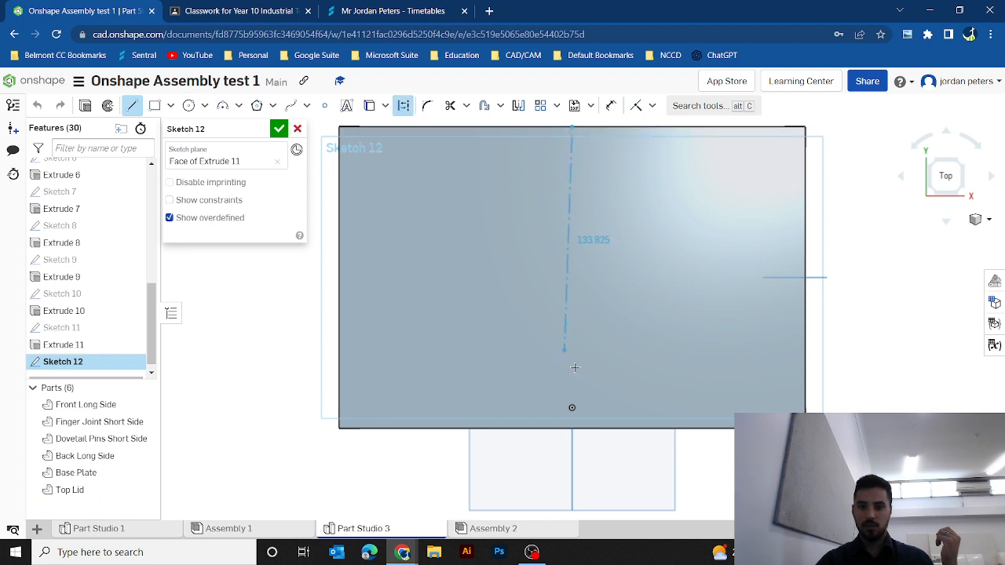
pyautogui.click(572, 428)
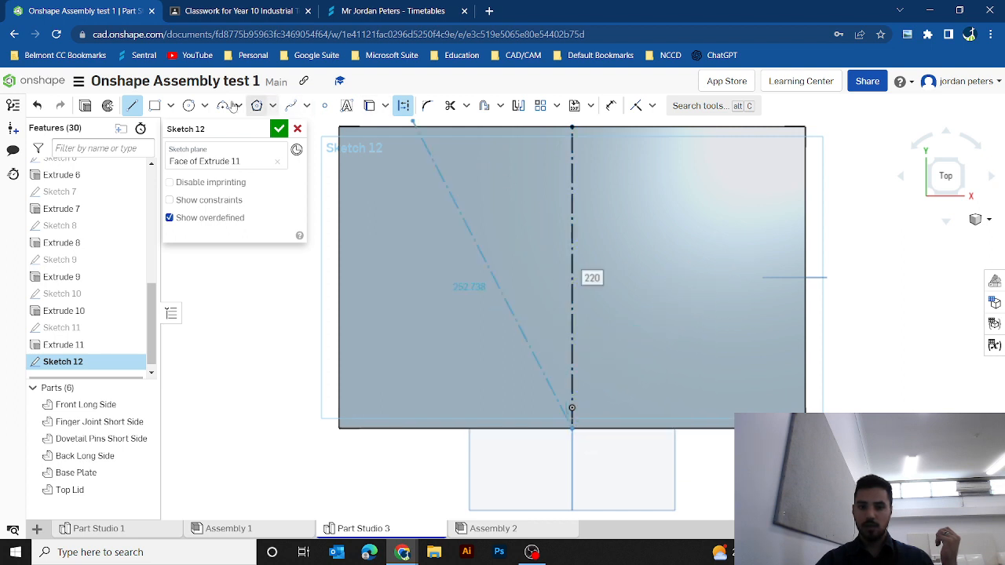
pyautogui.click(131, 108)
pyautogui.click(132, 108)
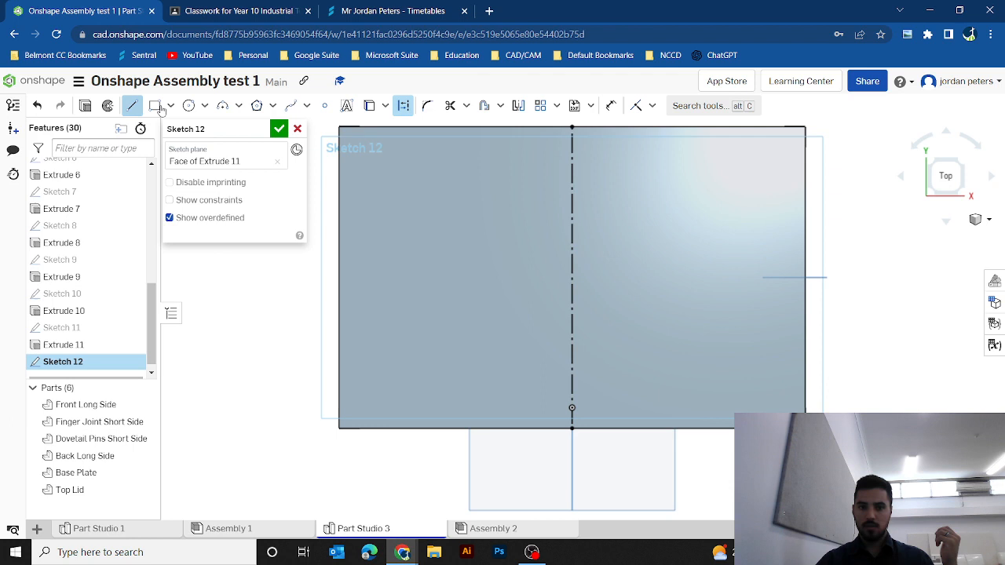
pyautogui.click(802, 278)
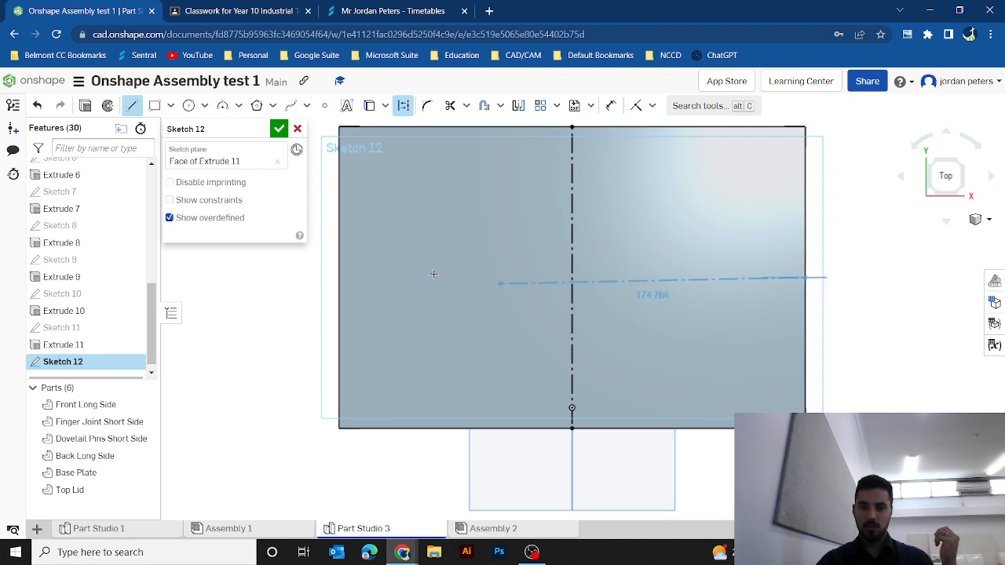
pyautogui.click(339, 278)
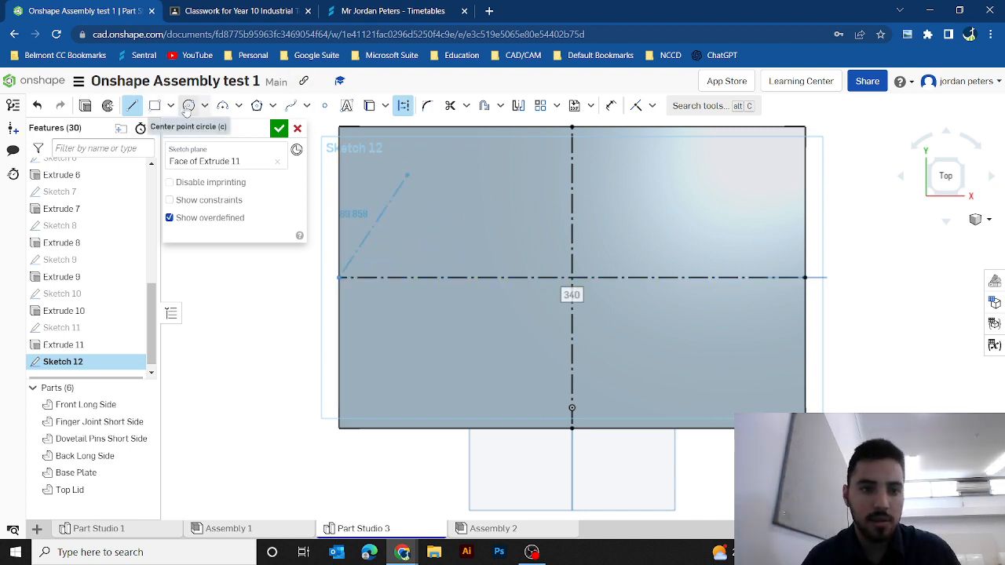
pyautogui.click(132, 105)
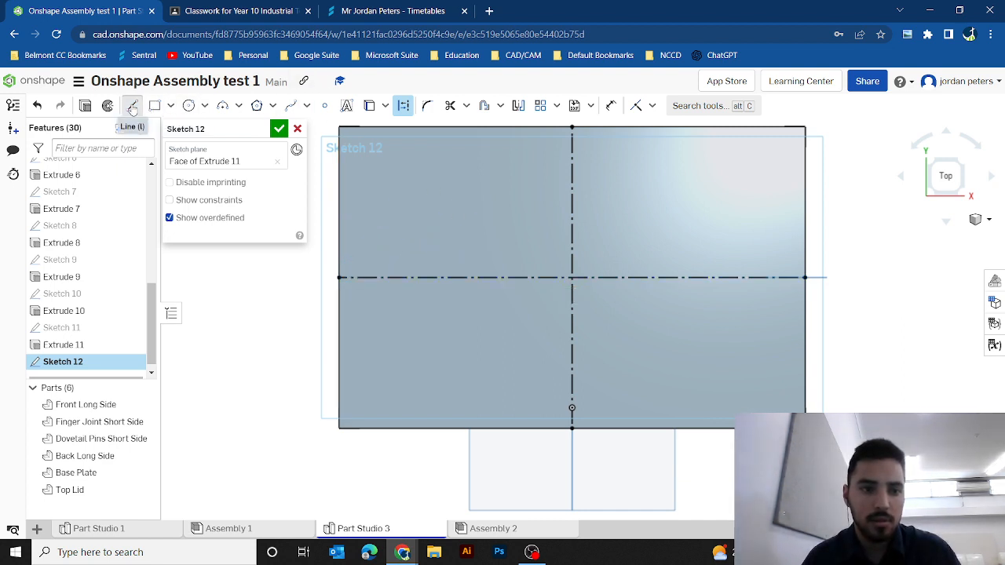
# Step: Draw two 70 mm construction lines from the lid's centre along the horizontal centreline, one to each side
pyautogui.click(572, 277)
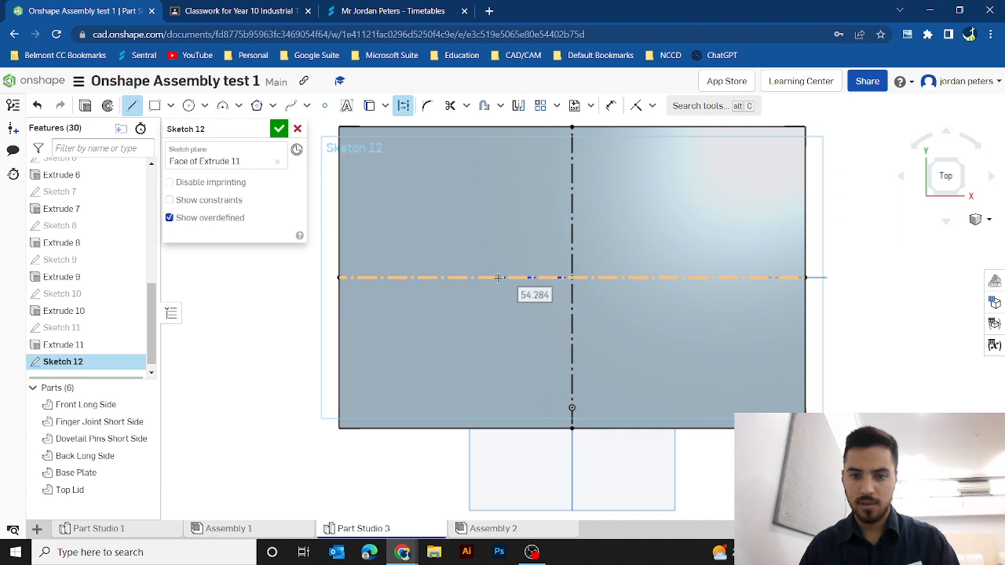
pyautogui.write('70')
pyautogui.press('Return')
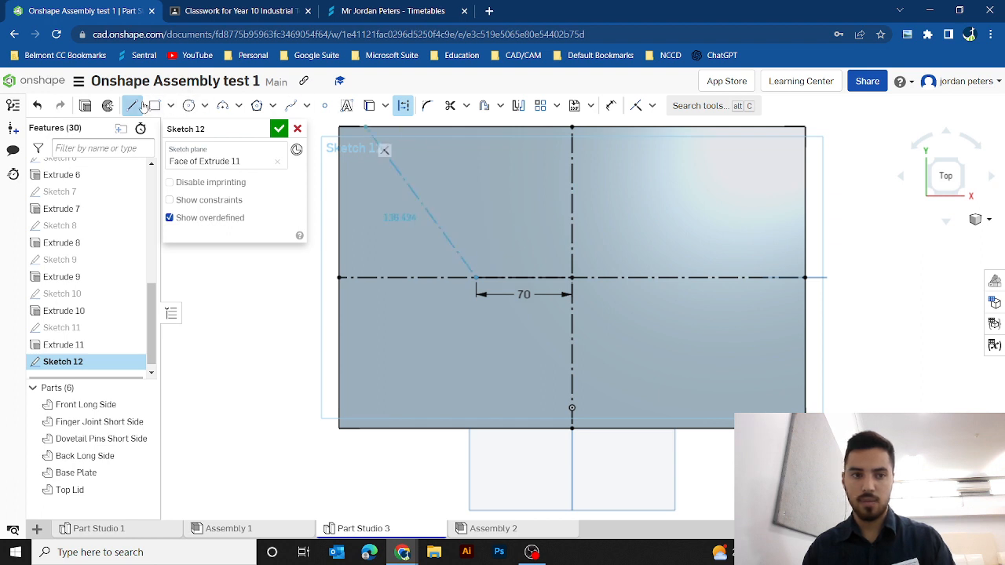
pyautogui.click(133, 105)
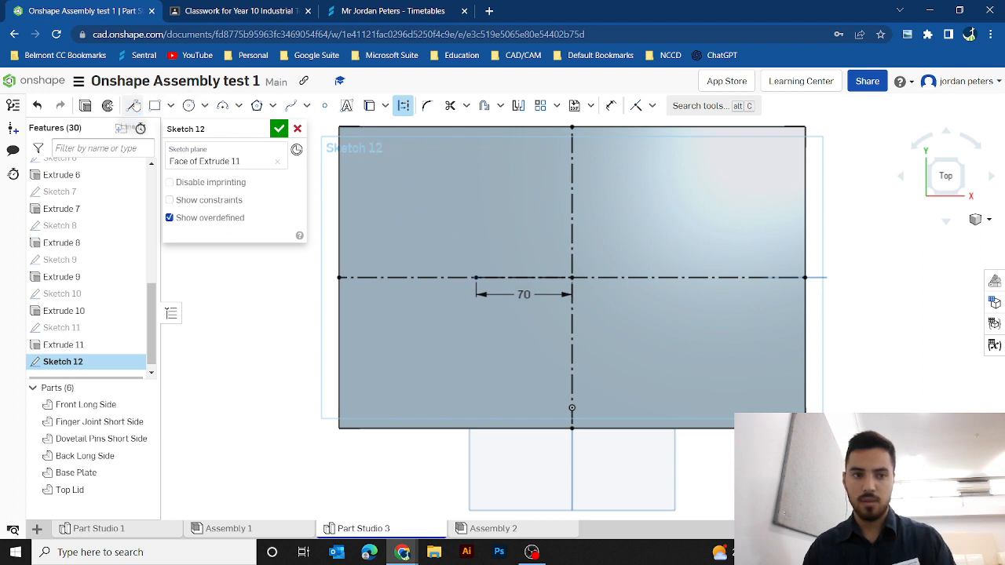
pyautogui.click(573, 278)
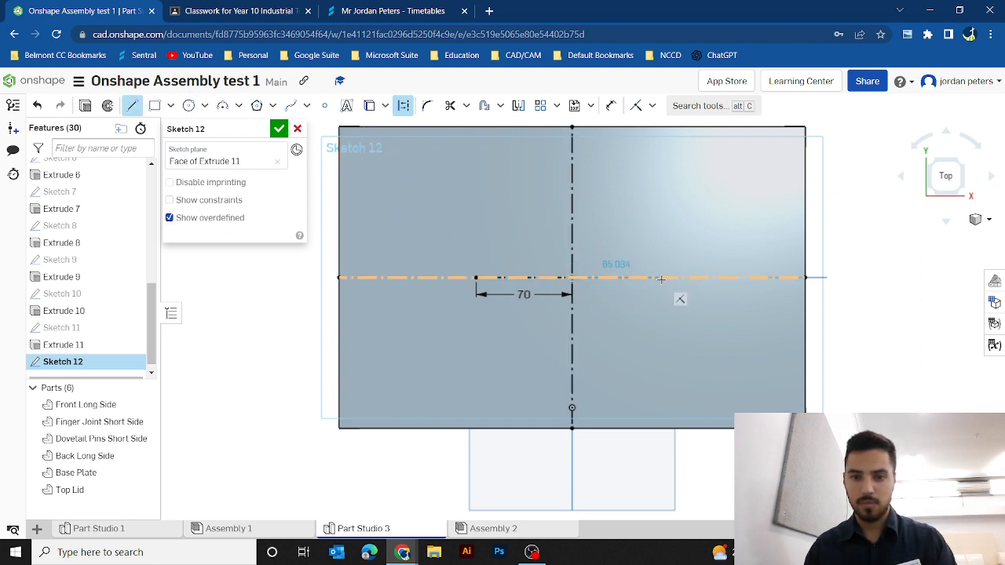
pyautogui.write('7')
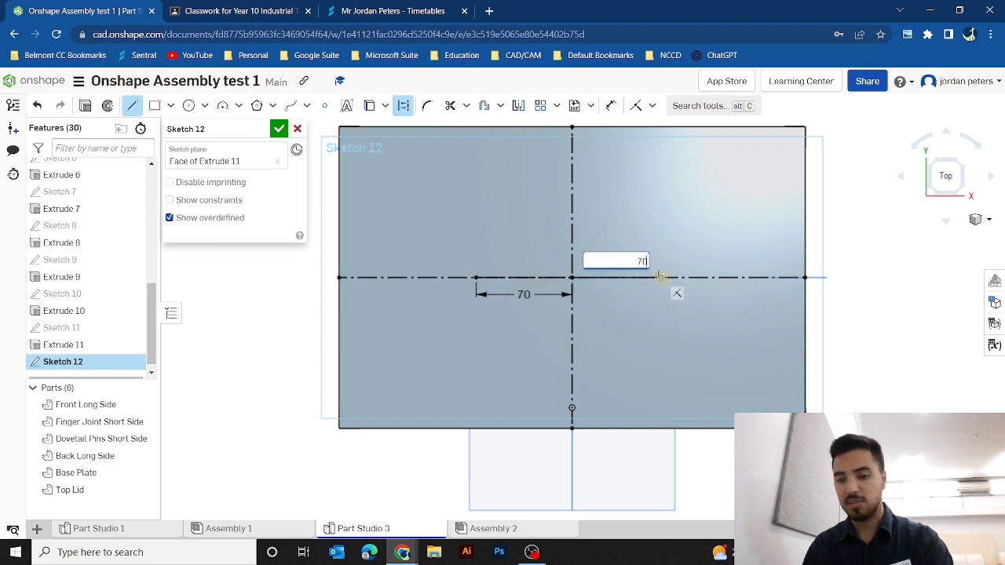
pyautogui.write('0')
pyautogui.press('Return')
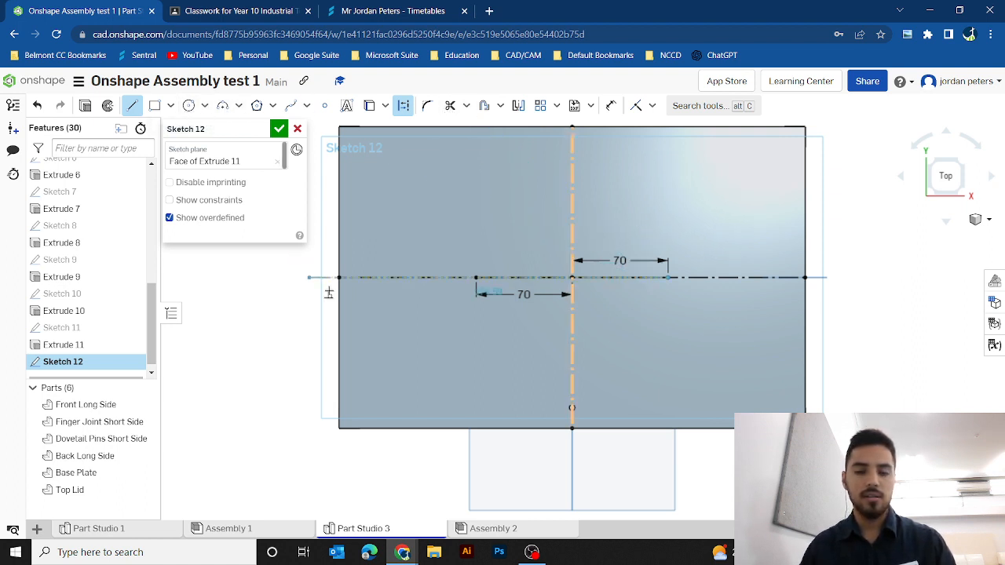
# Step: Draw a 140 by 30 mm non-construction center point rectangle at the intersection of the centrelines and finish the sketch
pyautogui.scroll(-3, 331, 288)
pyautogui.scroll(3, 502, 286)
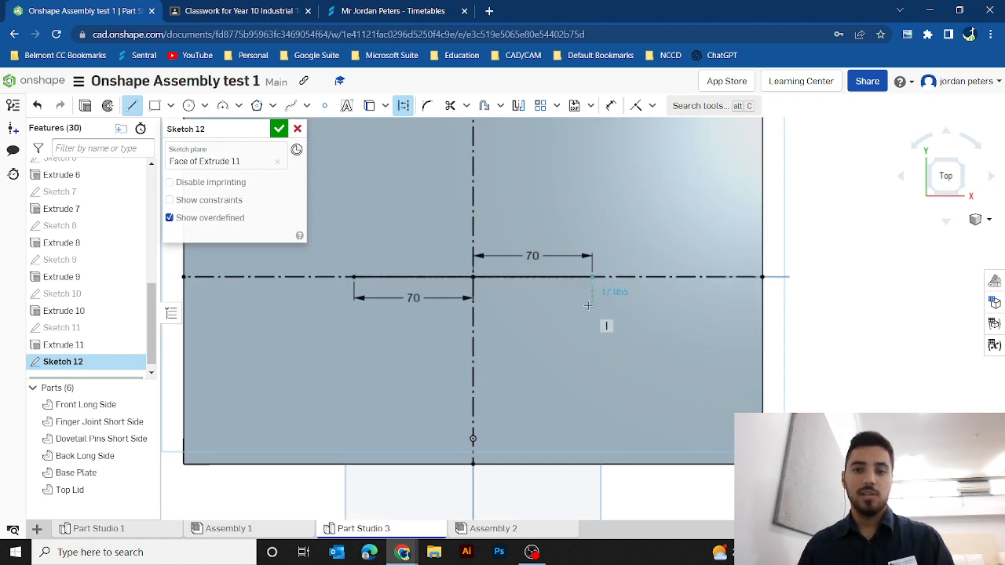
pyautogui.click(155, 105)
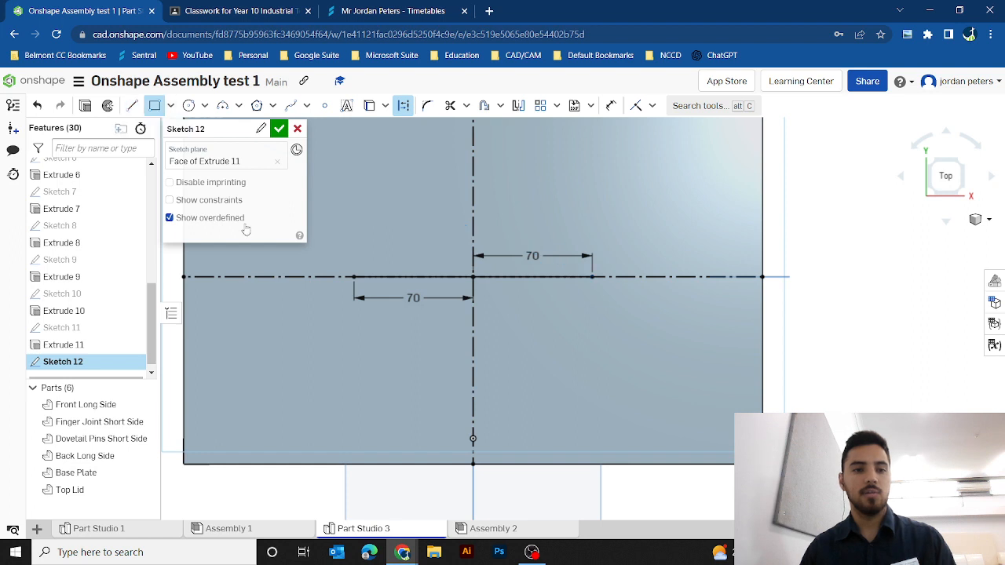
pyautogui.click(171, 107)
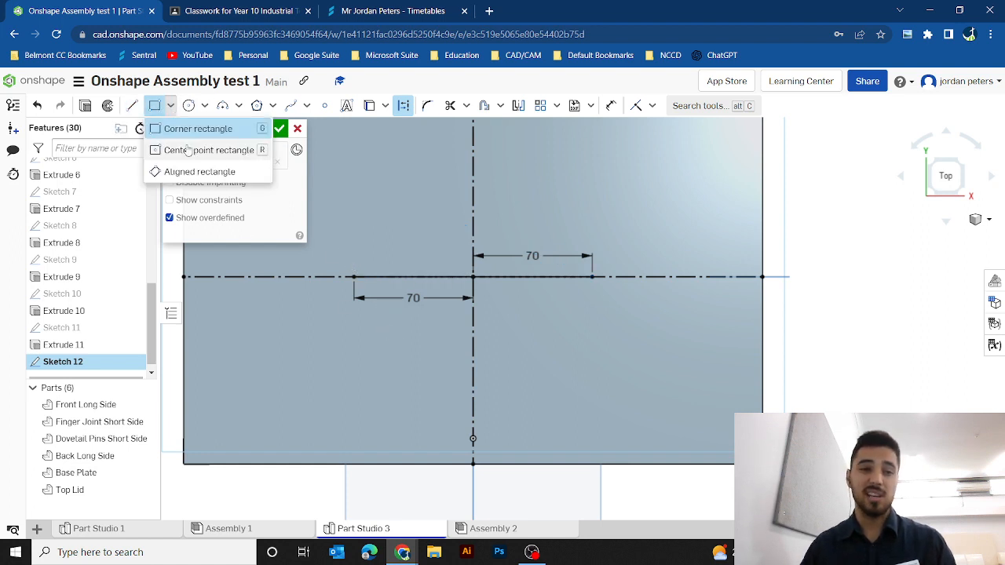
pyautogui.click(188, 149)
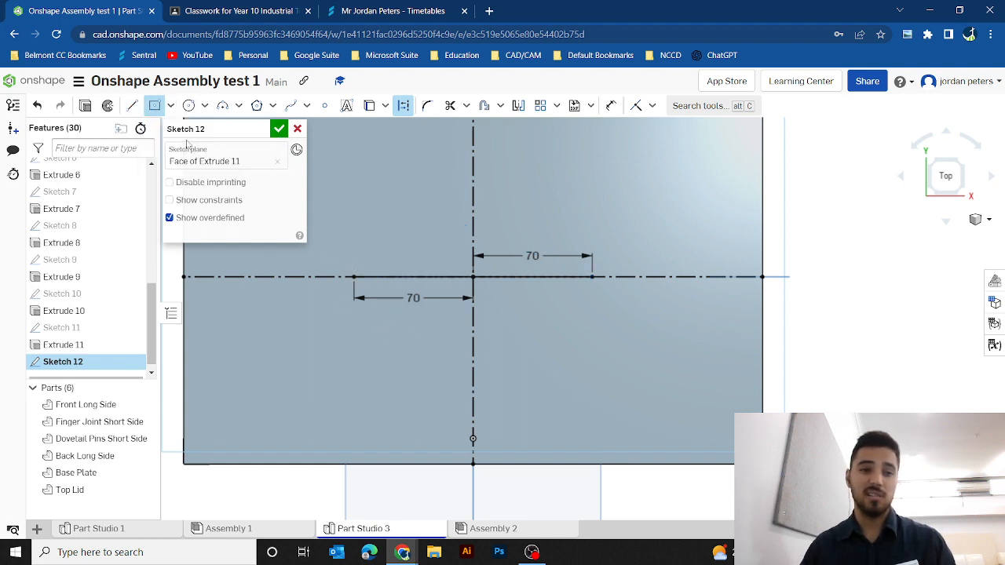
pyautogui.click(473, 276)
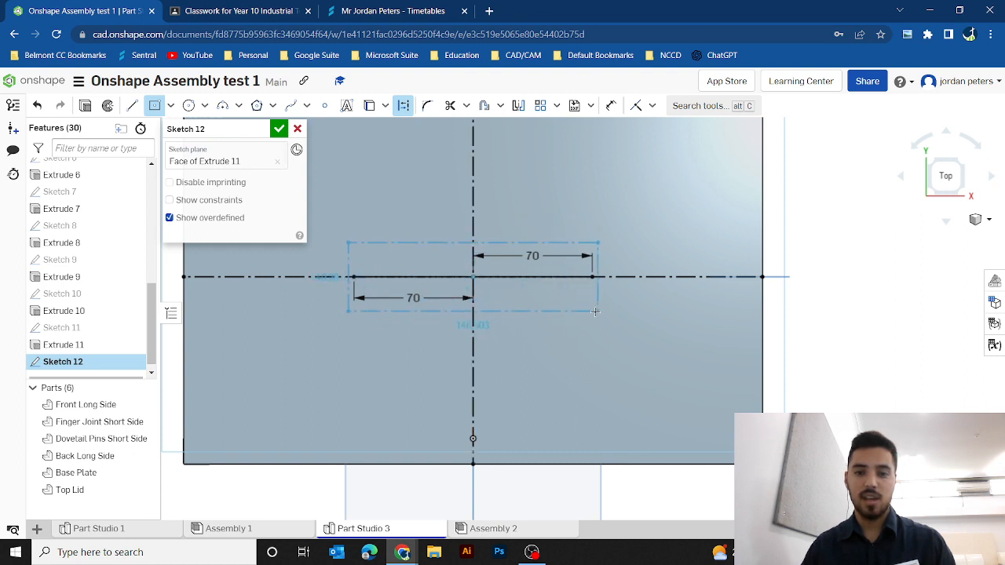
pyautogui.click(403, 105)
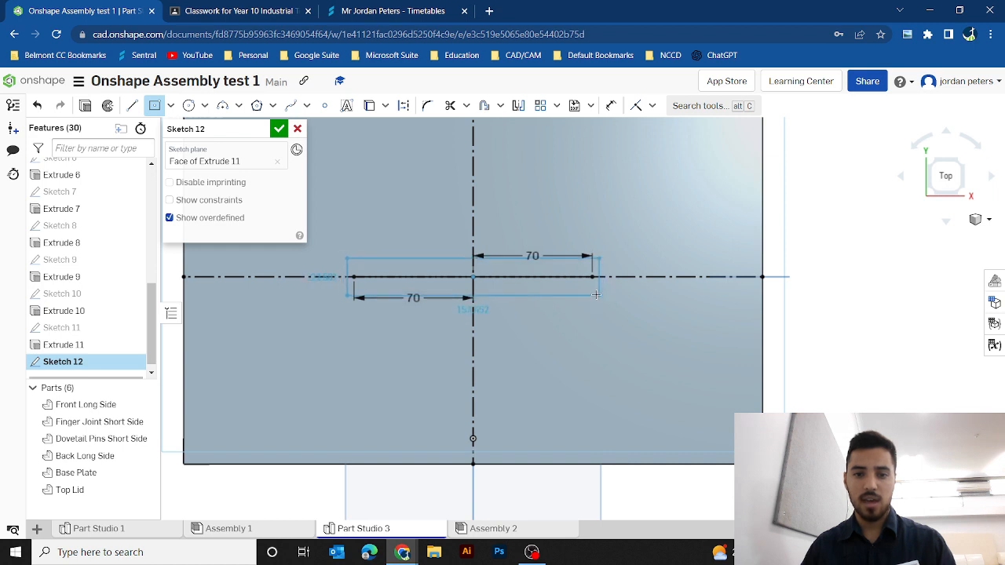
pyautogui.click(592, 296)
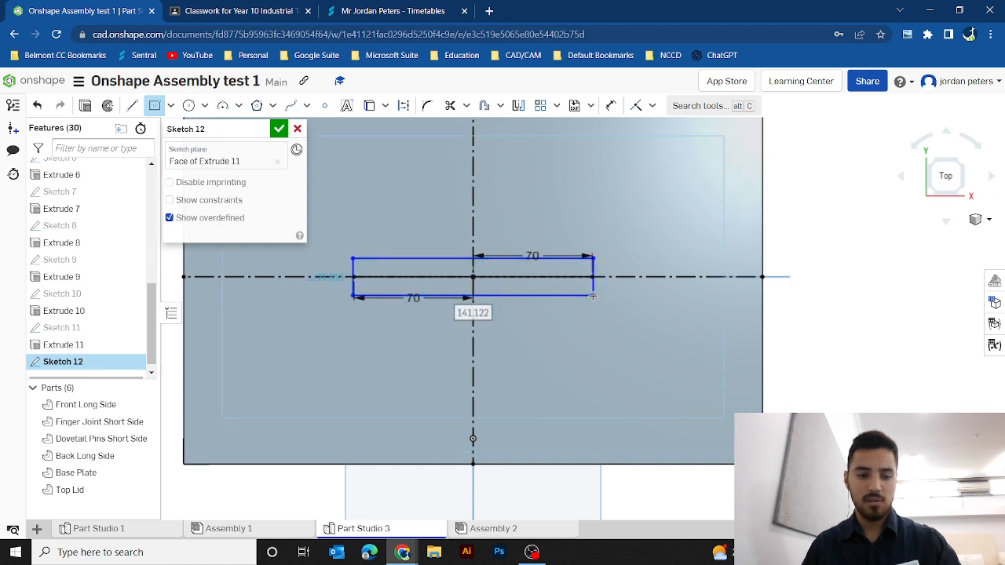
pyautogui.write('140')
pyautogui.press('Return')
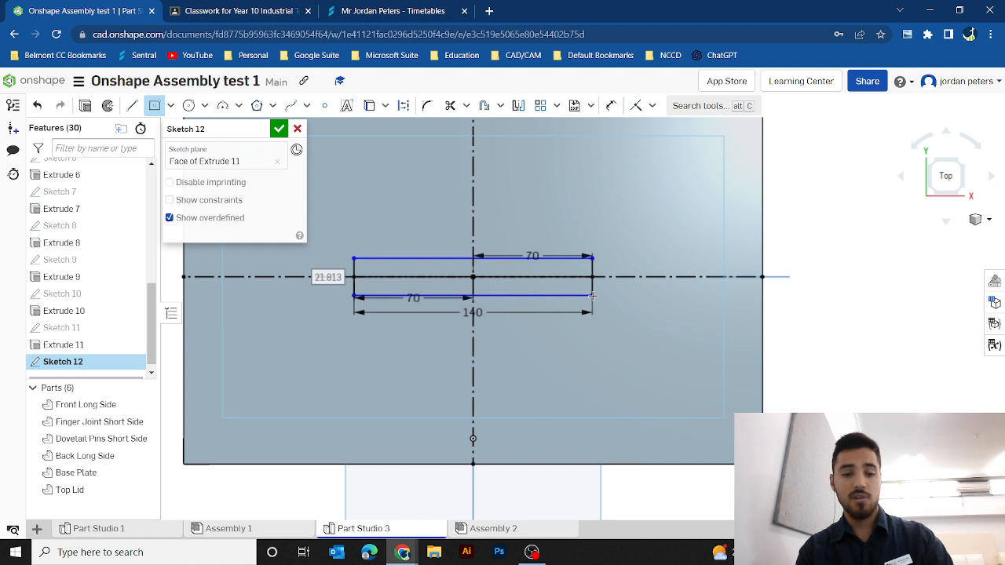
pyautogui.write('30')
pyautogui.press('Return')
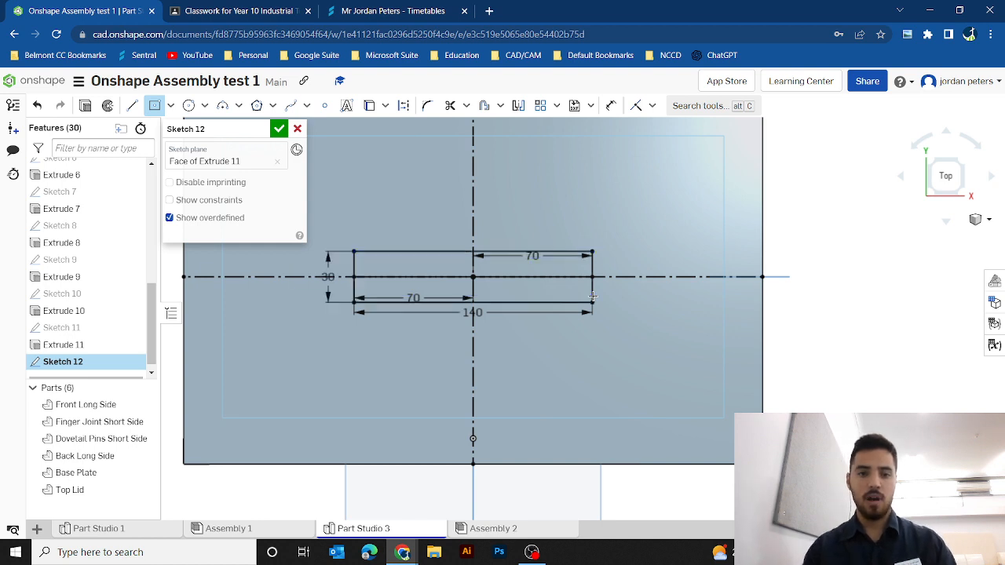
pyautogui.click(279, 129)
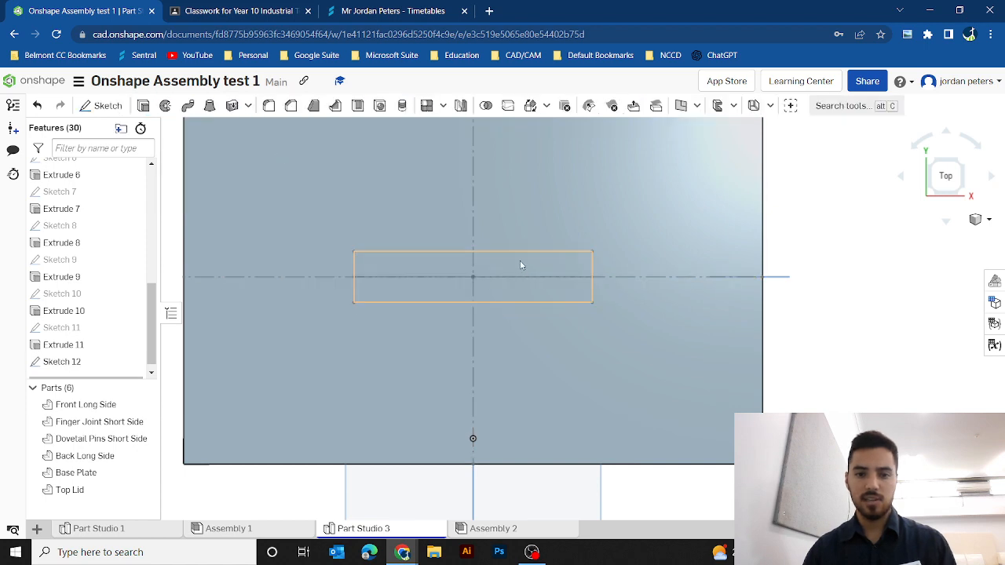
# Step: Extrude the rectangle 25 mm upward from the lid as a blind extrusion added to the Top Lid
pyautogui.click(143, 105)
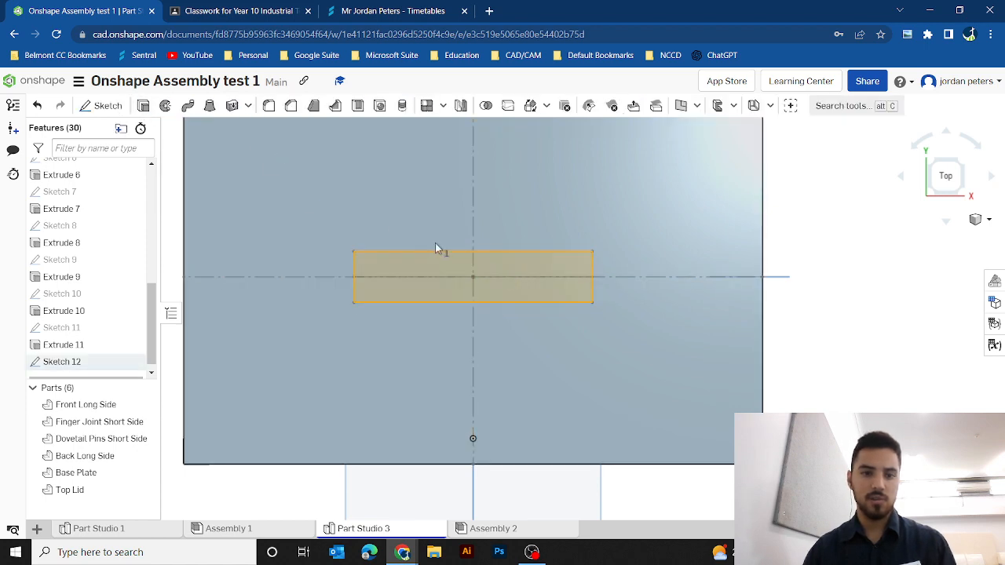
pyautogui.click(934, 164)
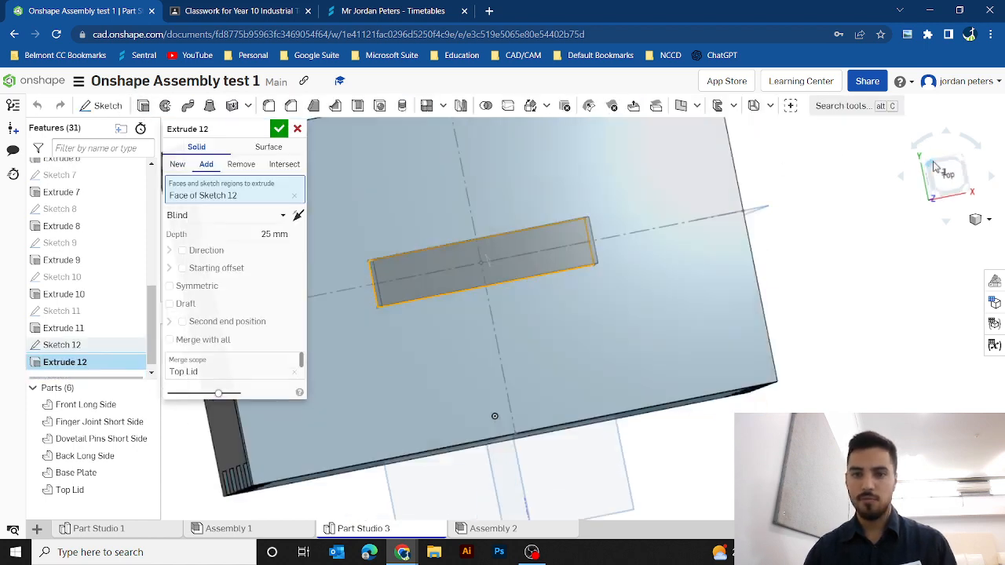
pyautogui.scroll(3, 575, 262)
pyautogui.scroll(-2, 575, 263)
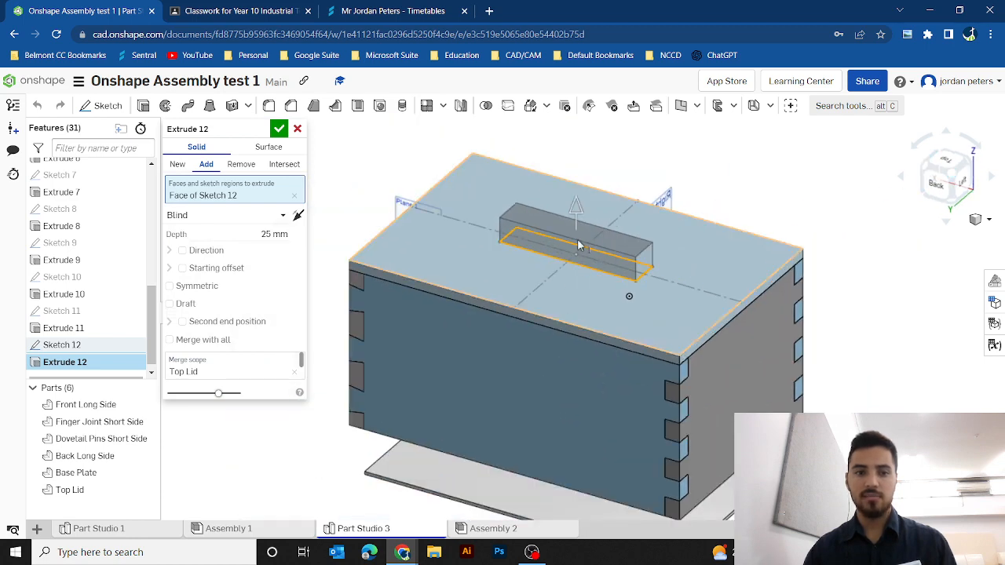
pyautogui.scroll(2, 576, 263)
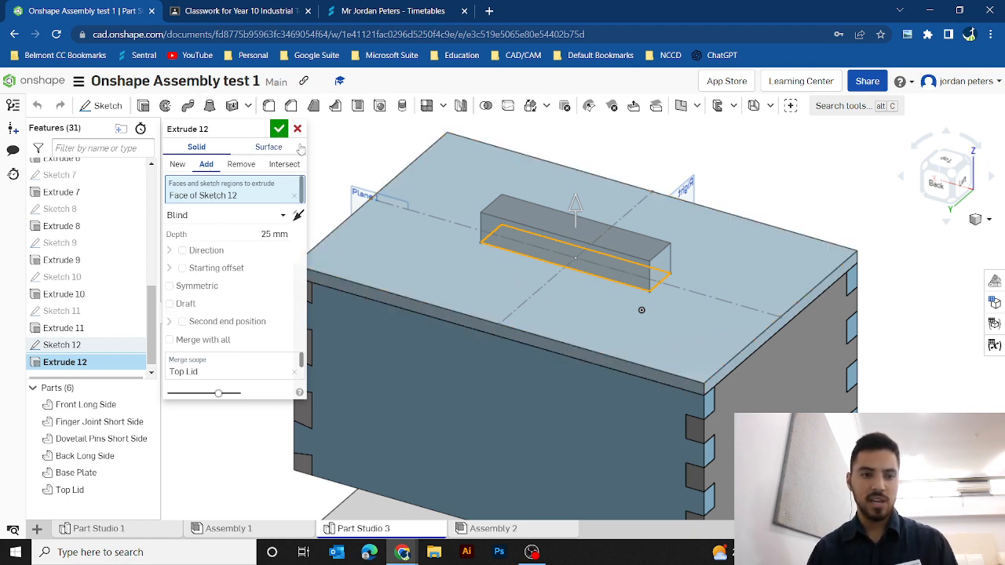
pyautogui.click(279, 128)
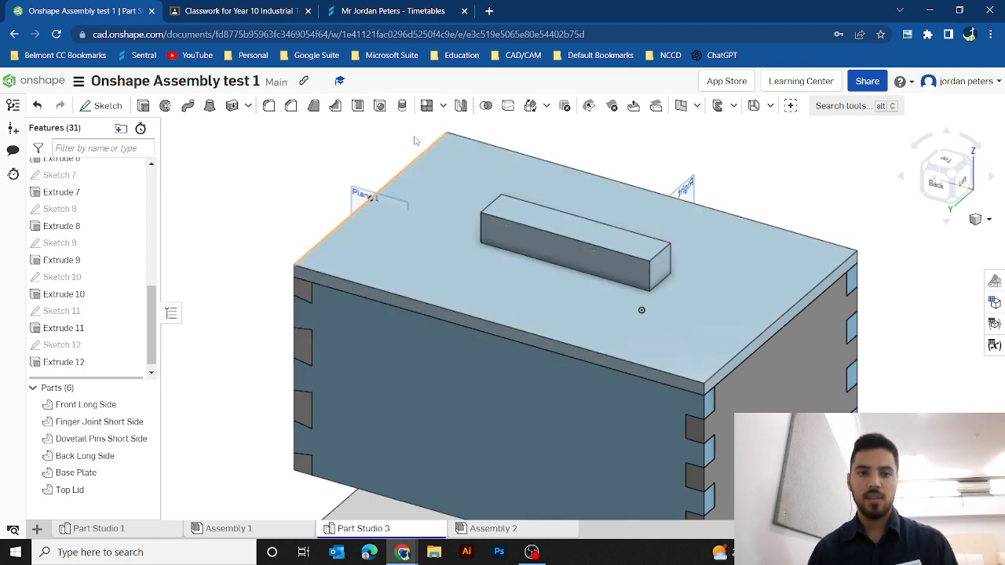
# Step: Apply an edge fillet with a 10 mm radius to the four top edges of the handle block on the lid
pyautogui.click(269, 107)
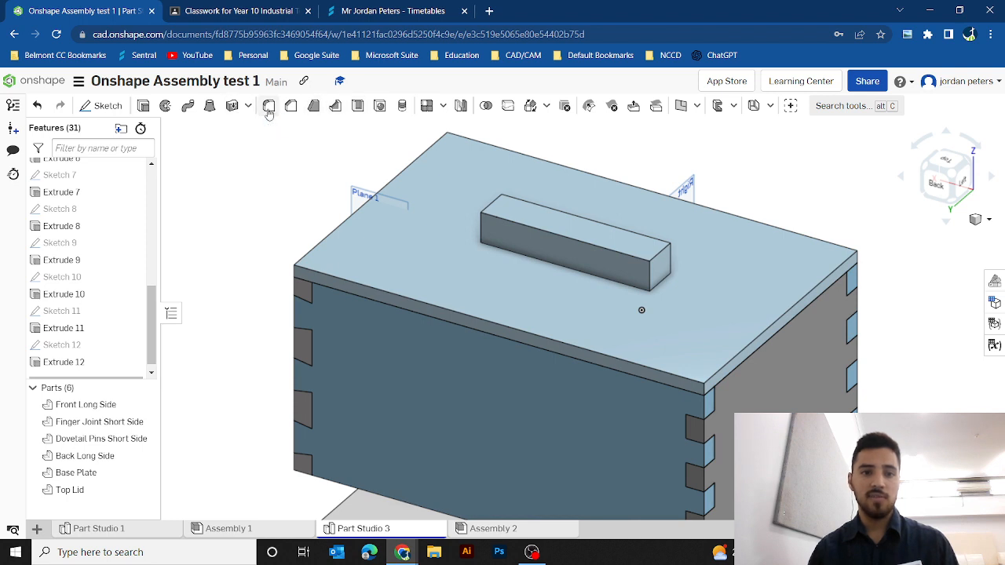
pyautogui.click(543, 233)
pyautogui.click(493, 204)
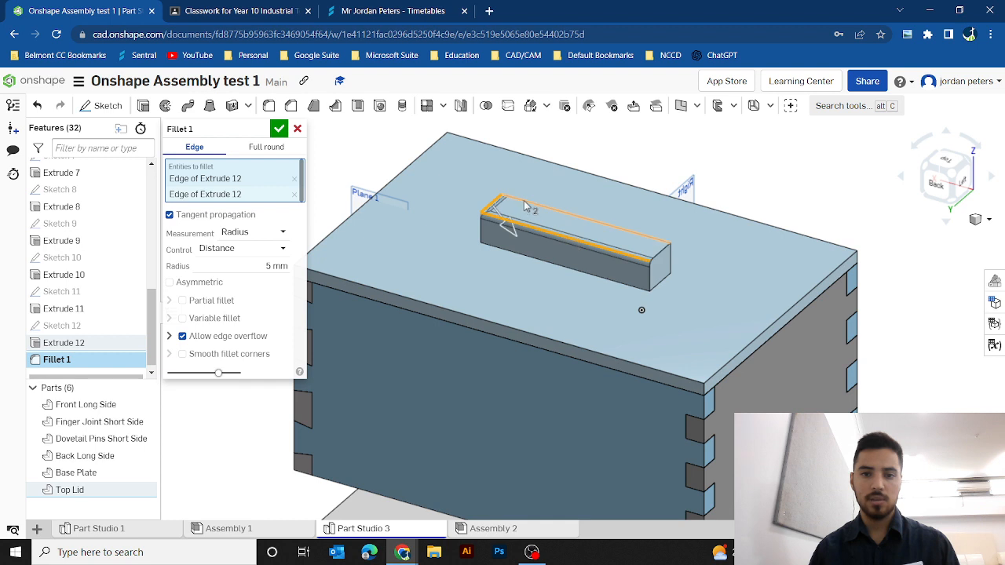
pyautogui.click(524, 202)
pyautogui.click(660, 255)
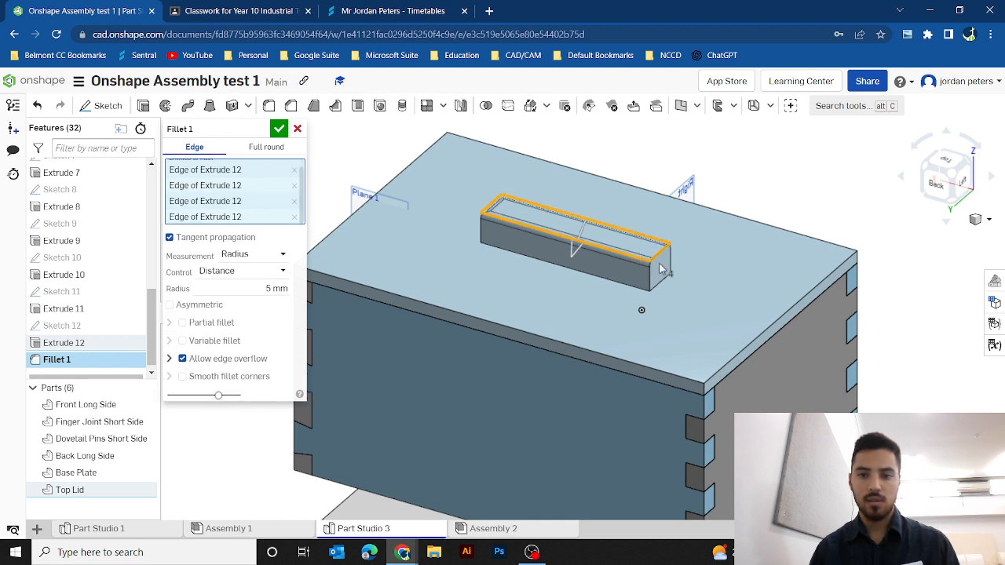
pyautogui.click(266, 286)
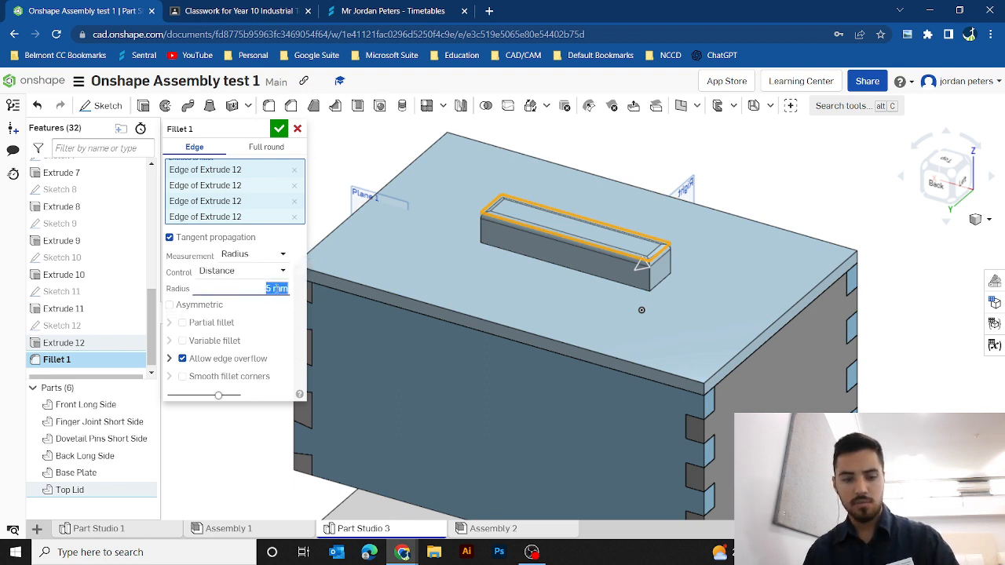
pyautogui.write('10')
pyautogui.press('Return')
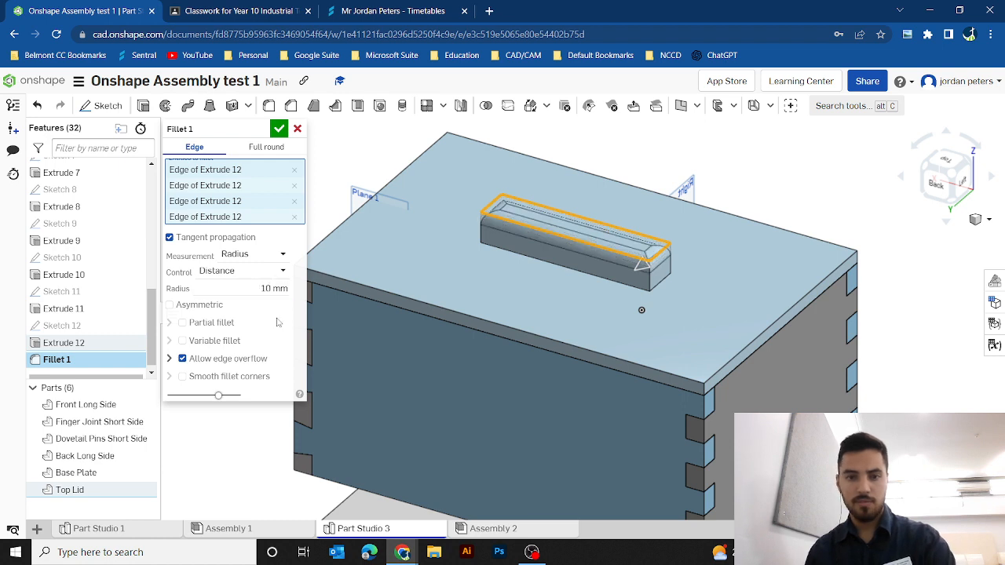
# Step: Set the radius of the handle's edge fillet to 15 mm
pyautogui.click(268, 288)
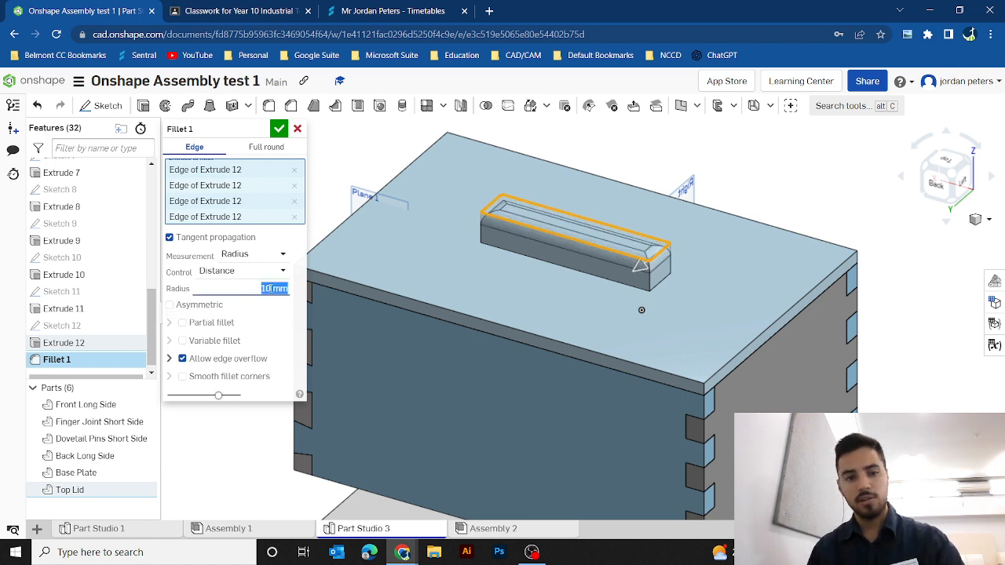
pyautogui.write('15')
pyautogui.press('Return')
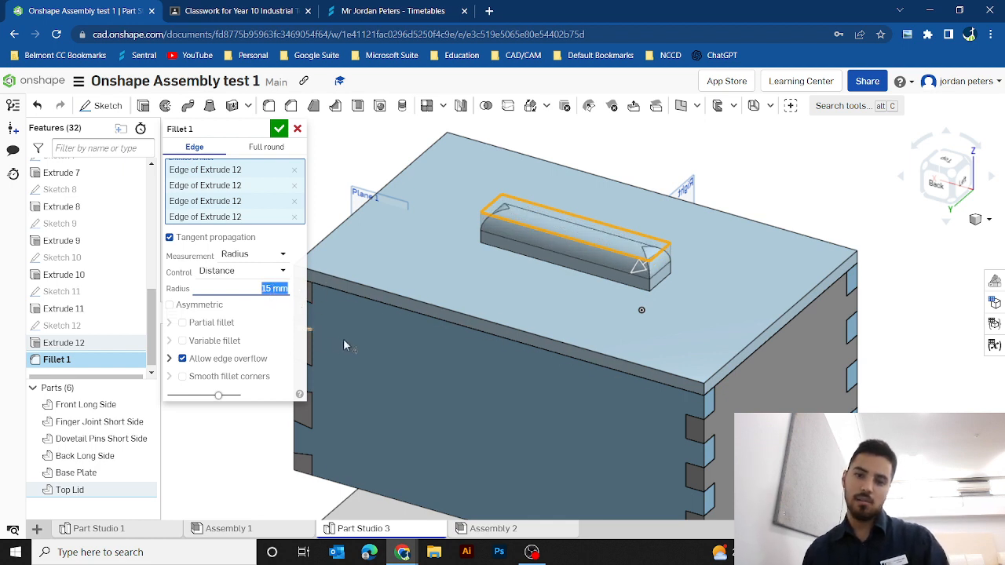
# Step: Try the partial fillet, variable fillet and smooth fillet corners options on the handle's edges, switching each one back off
pyautogui.click(182, 322)
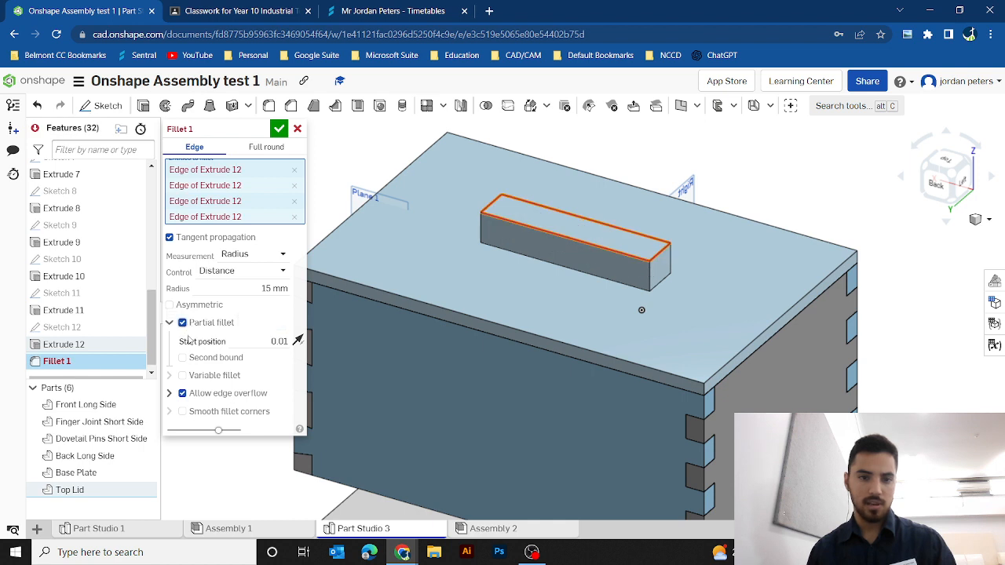
pyautogui.click(182, 322)
pyautogui.click(182, 341)
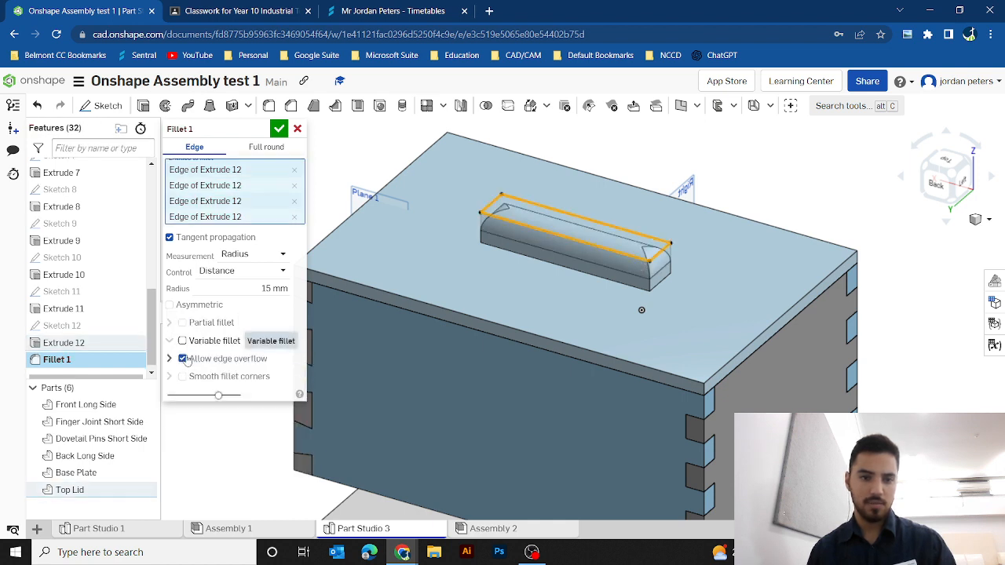
pyautogui.click(182, 341)
pyautogui.click(182, 376)
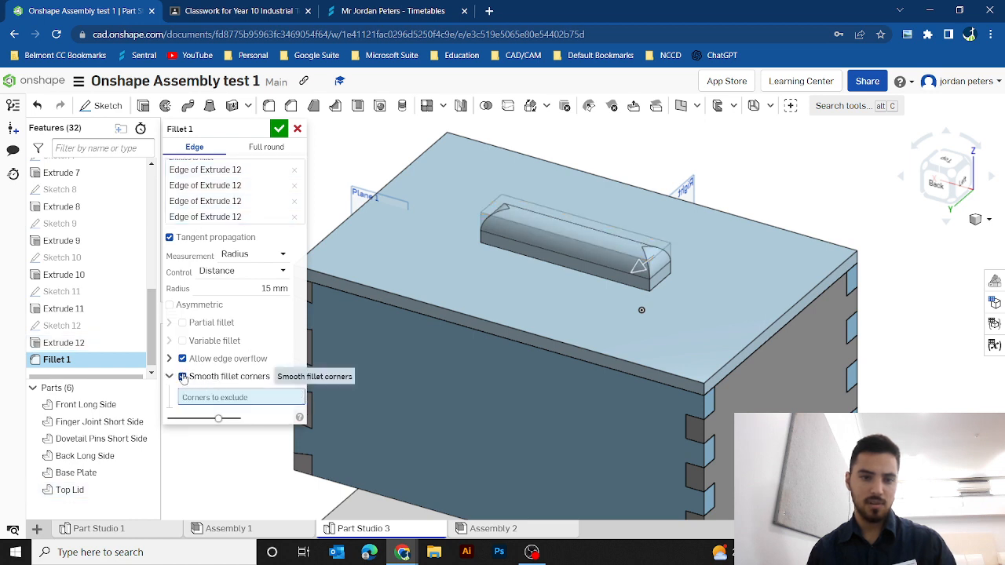
pyautogui.click(182, 376)
# Step: Try a full round fillet using the handle's side faces, and return to the edge fillet
pyautogui.click(260, 148)
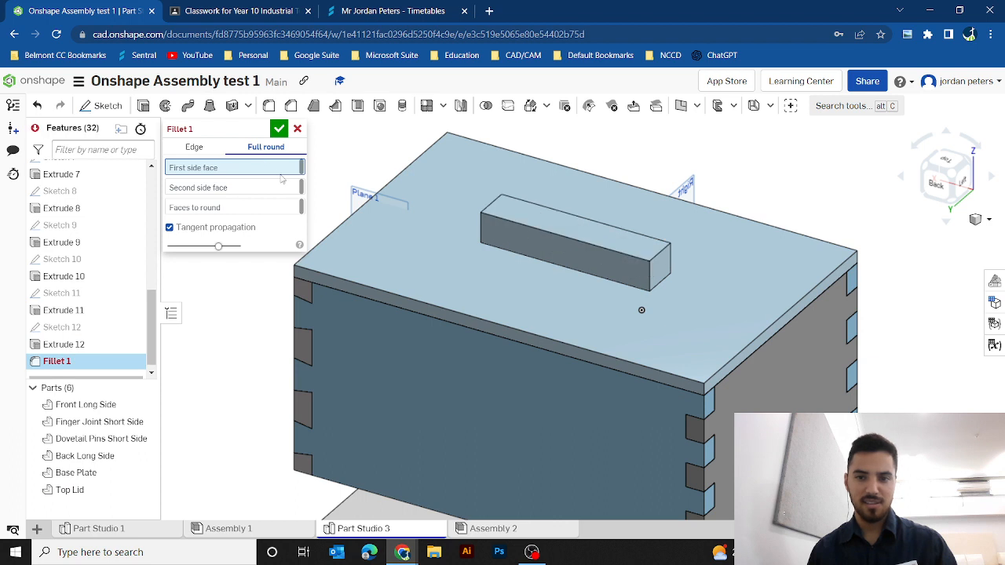
pyautogui.click(525, 227)
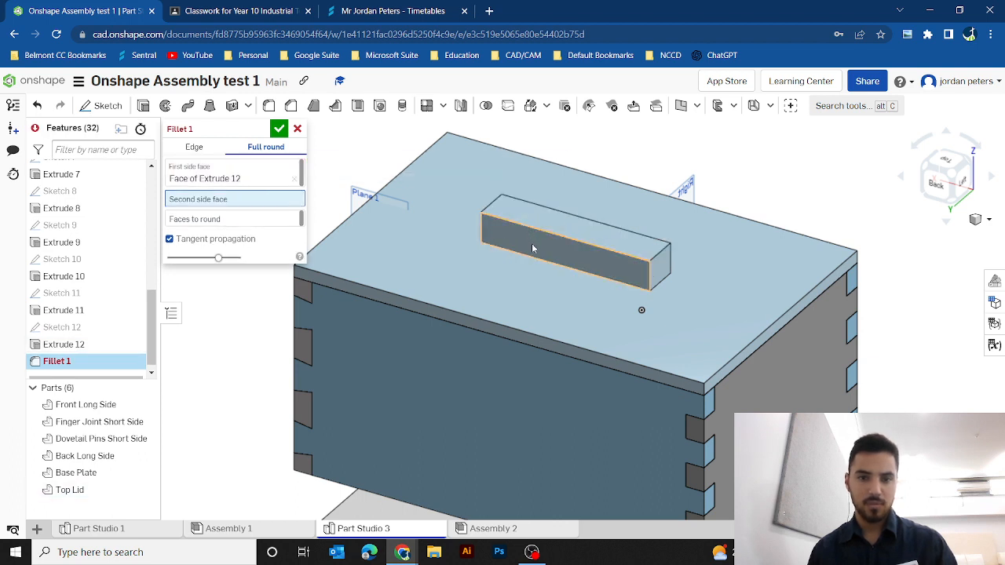
pyautogui.click(527, 236)
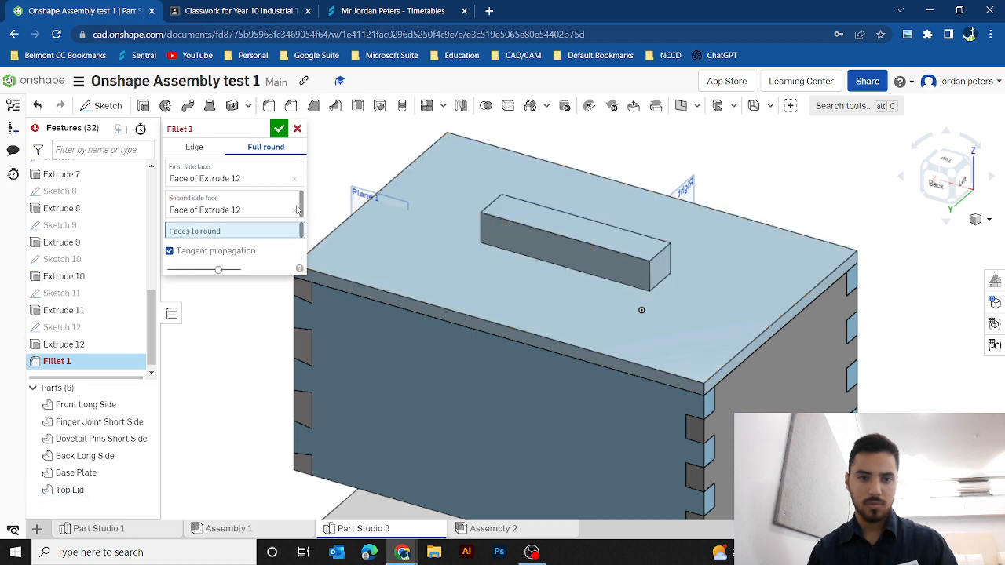
pyautogui.click(193, 147)
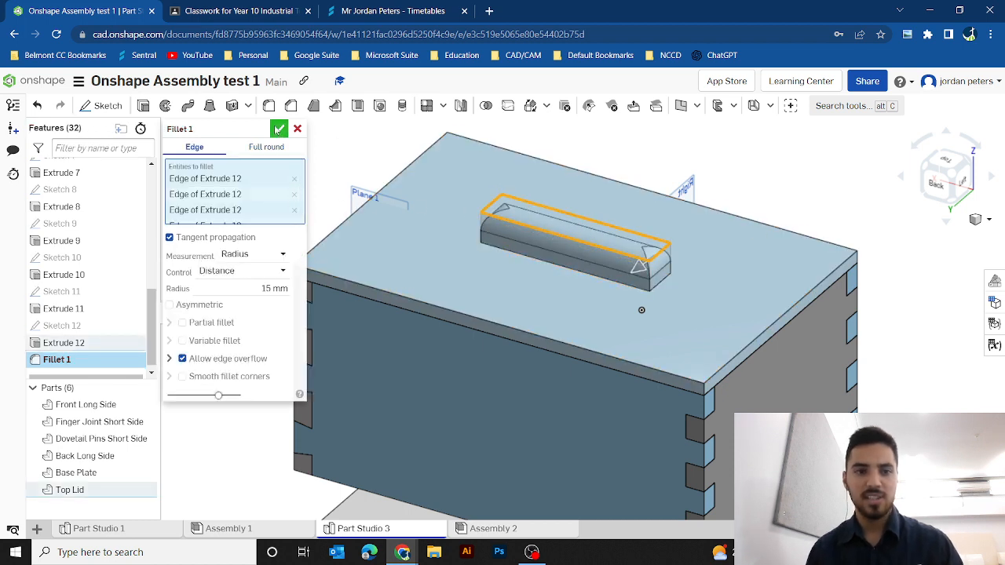
# Step: Accept the 15 mm edge fillet and inspect the rounded handle with the whole box in view
pyautogui.click(279, 129)
pyautogui.press('f')
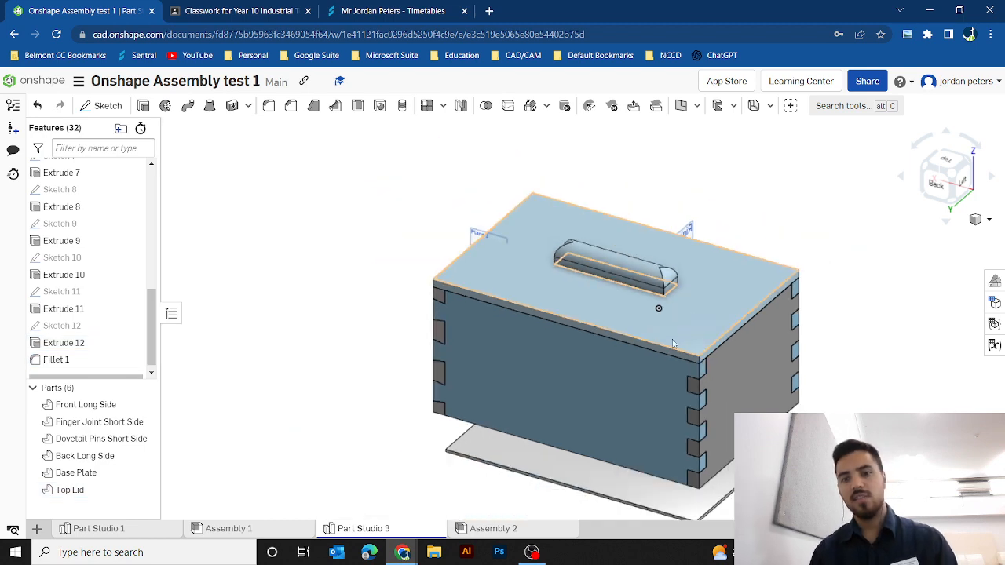
pyautogui.click(923, 169)
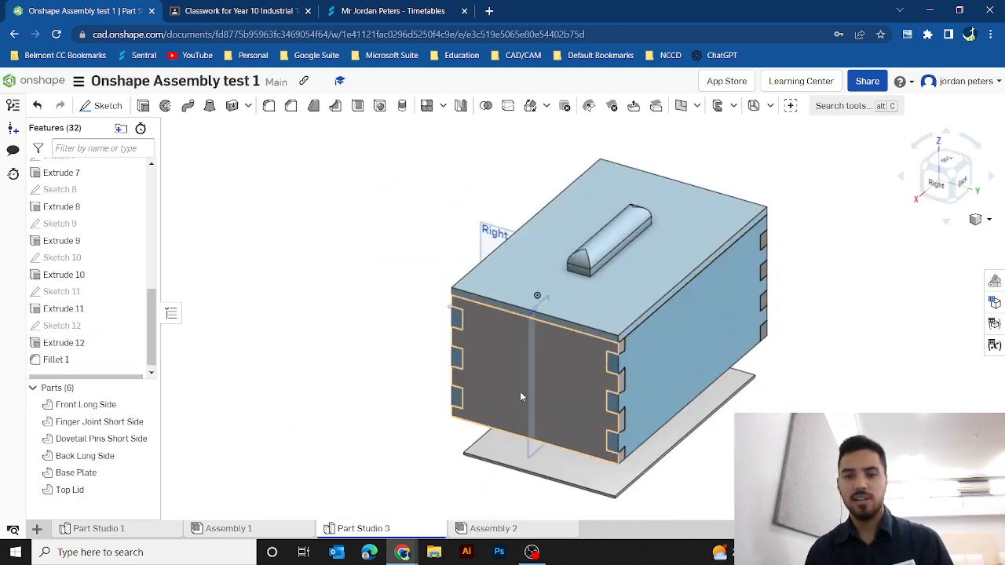
pyautogui.click(966, 161)
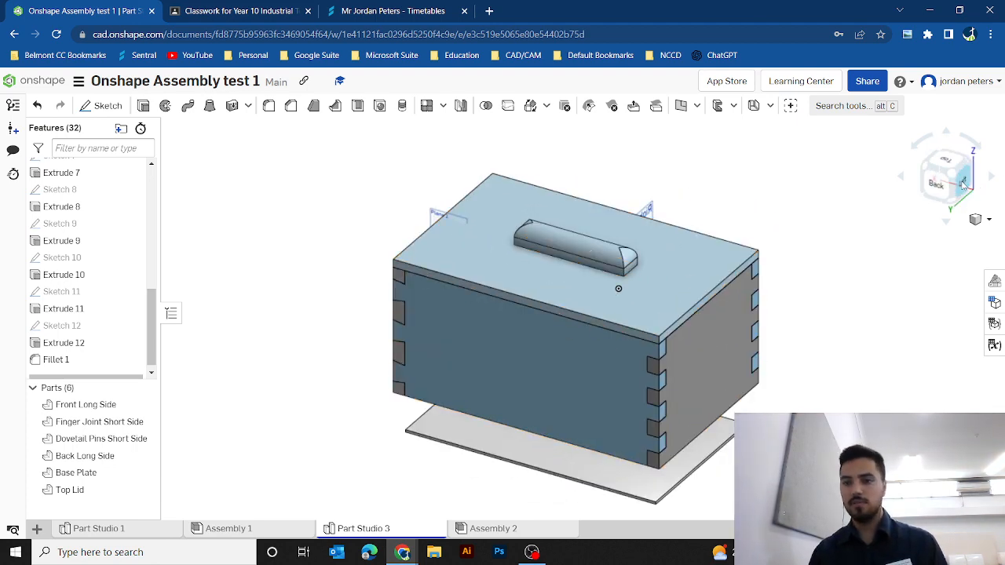
# Step: Create a new sketch on the outer face of the Finger Joint Short Side and get the Line tool ready
pyautogui.click(963, 182)
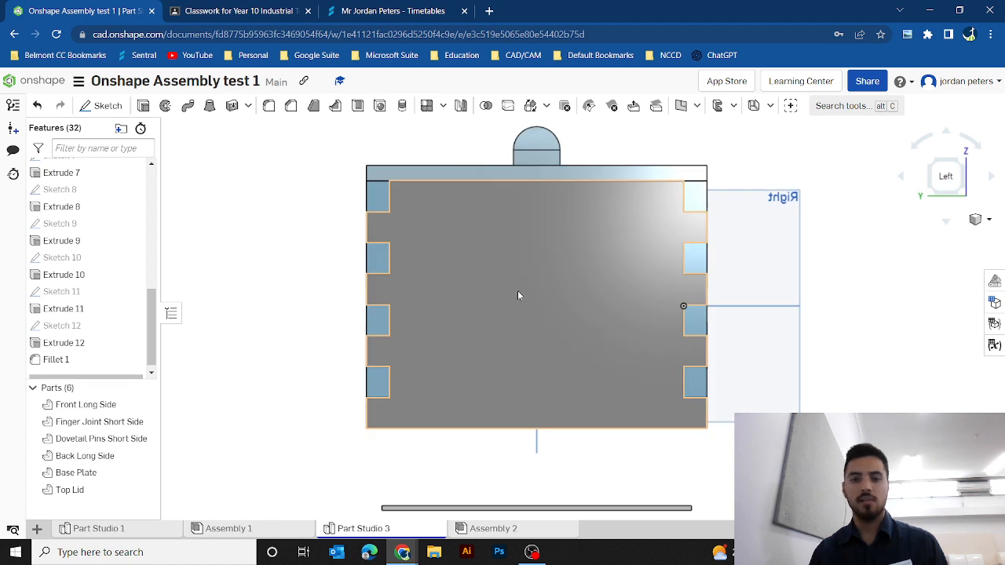
pyautogui.click(485, 314)
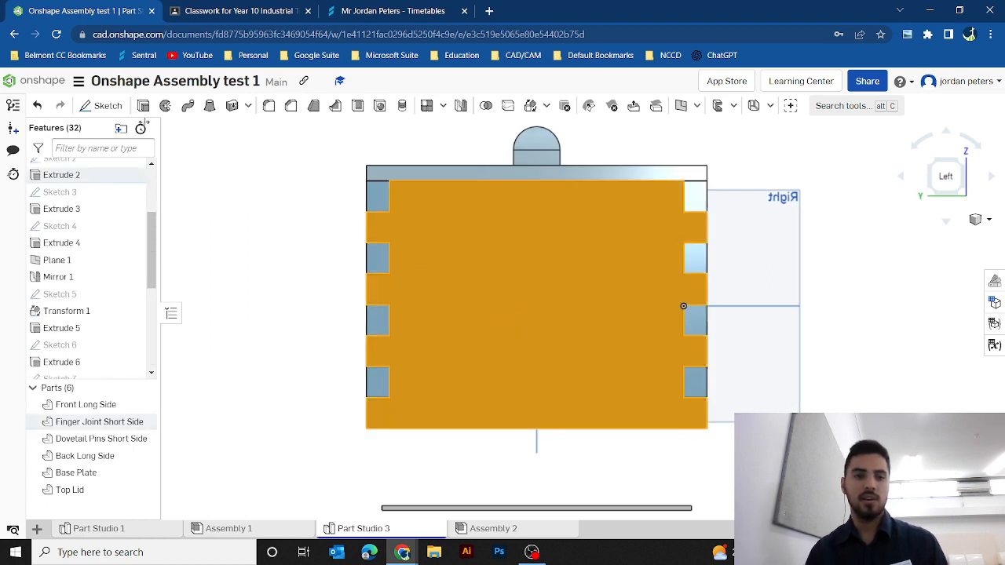
pyautogui.click(102, 106)
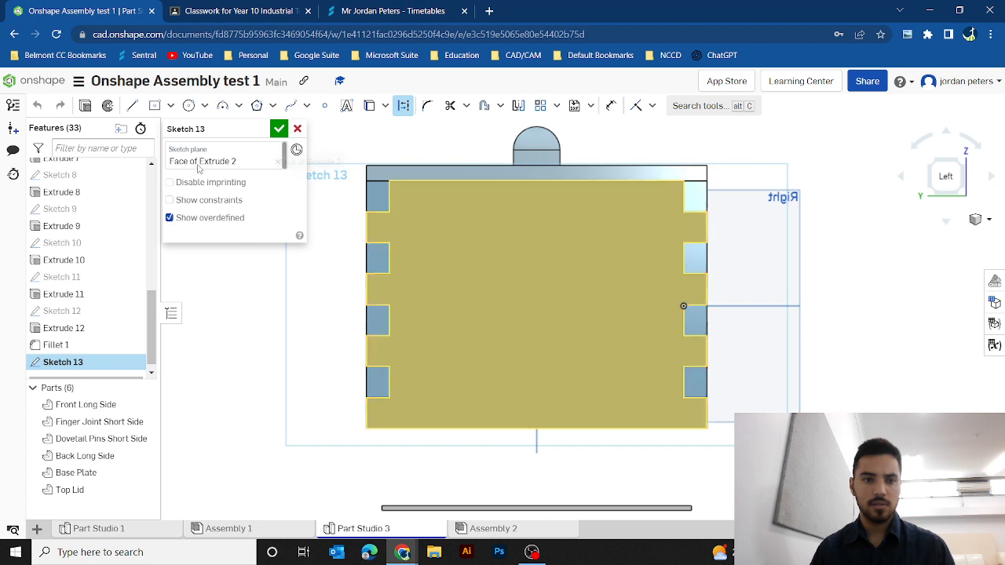
pyautogui.click(932, 164)
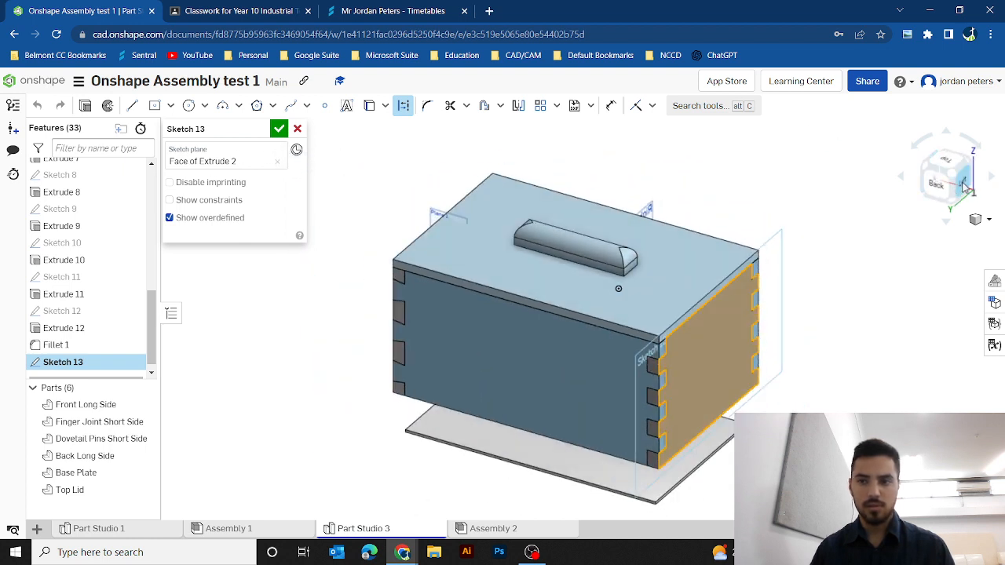
pyautogui.click(959, 180)
pyautogui.click(134, 107)
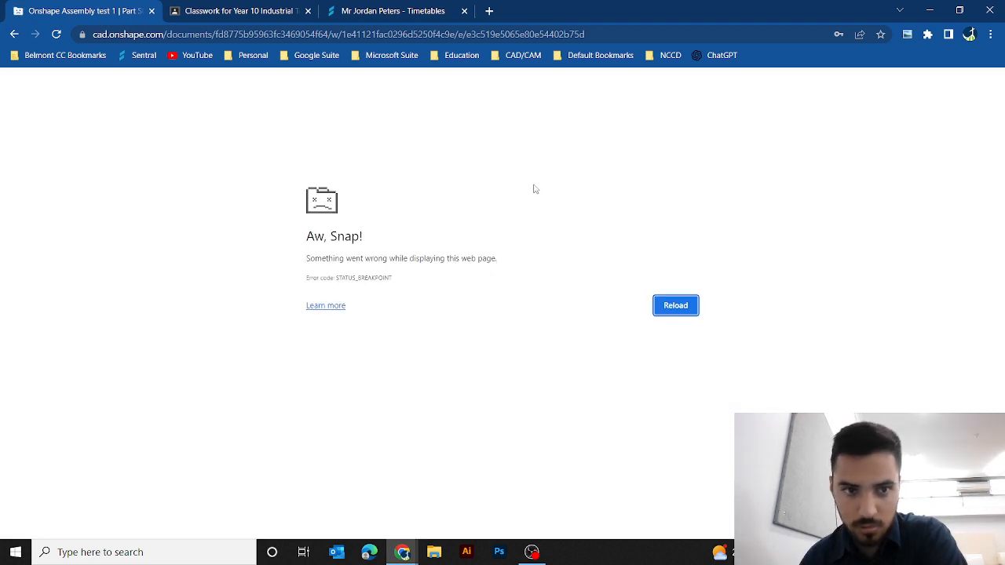
# Step: Reload the crashed page and reopen Sketch 13 for editing, with the box viewed from its right side
pyautogui.click(675, 306)
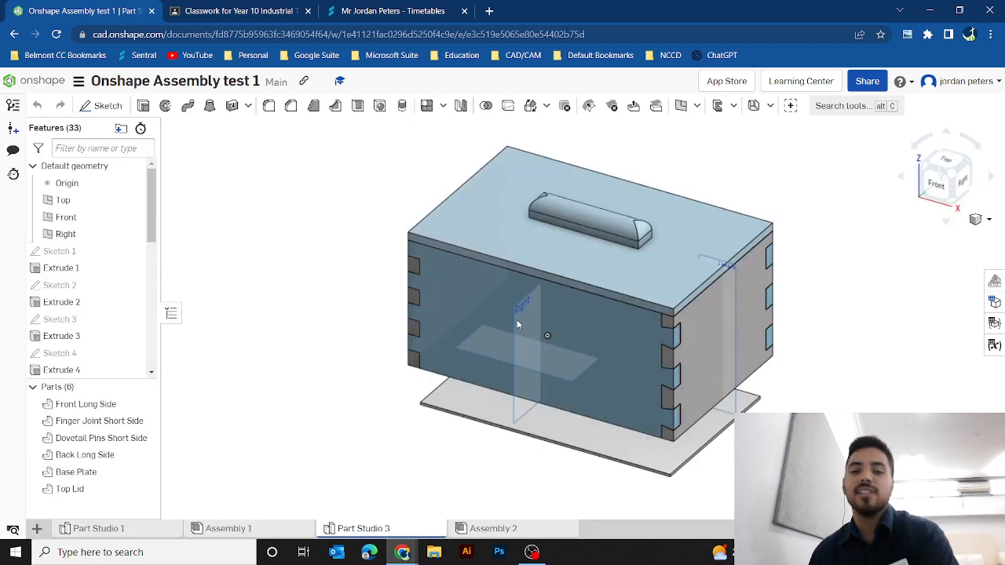
pyautogui.click(959, 184)
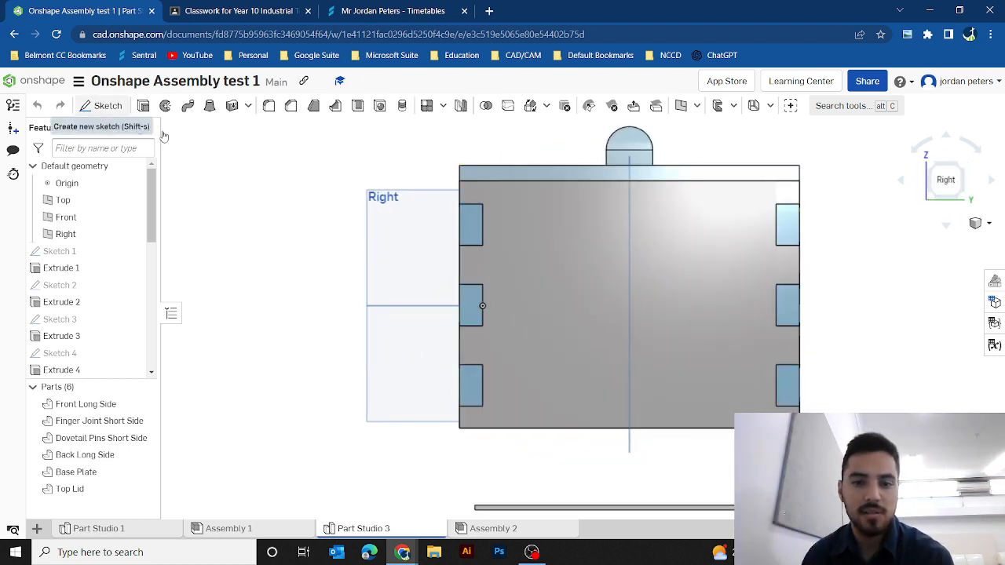
pyautogui.scroll(-5, 77, 345)
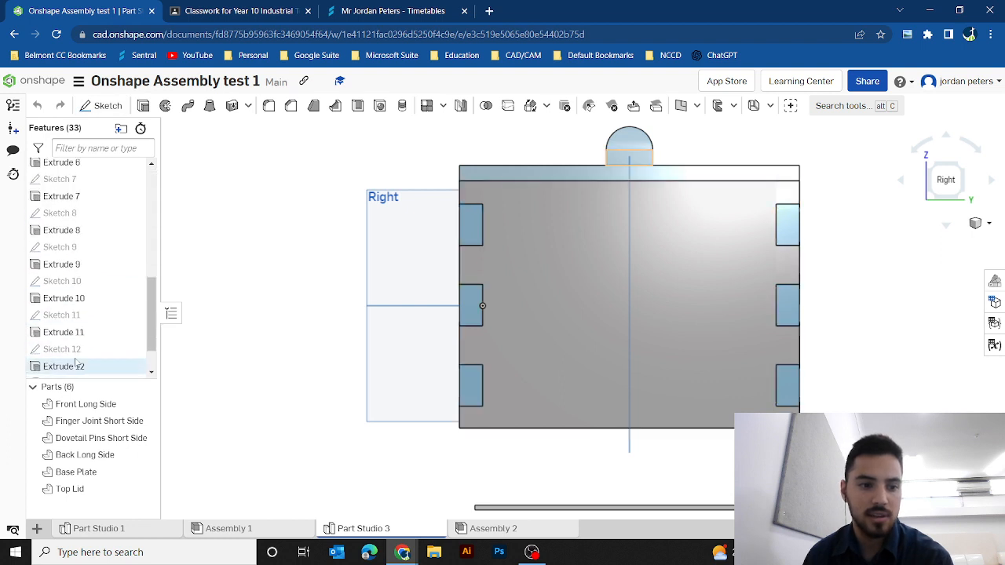
pyautogui.doubleClick(73, 354)
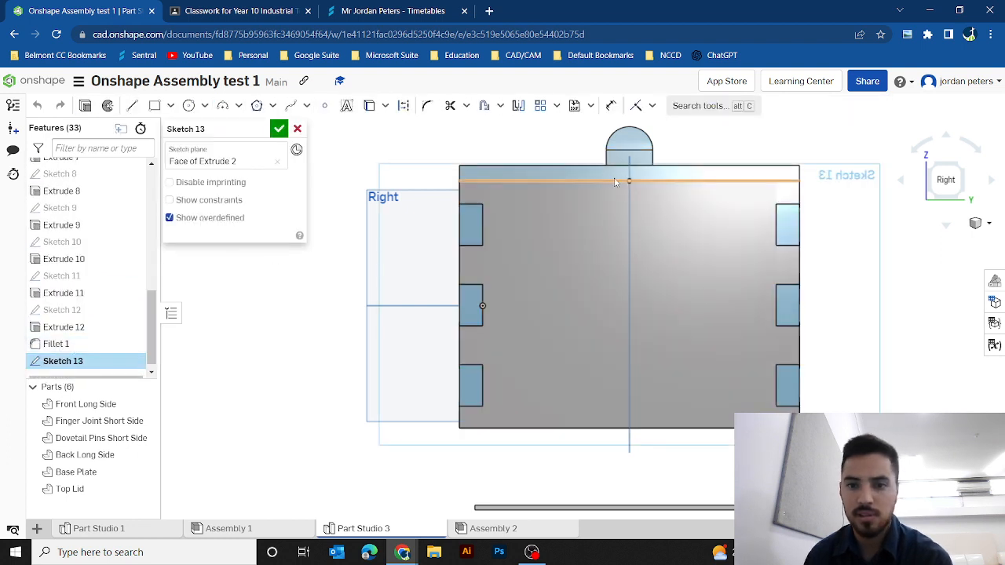
# Step: Draw a vertical construction centreline joining the midpoints of the short side's top and bottom edges
pyautogui.click(133, 106)
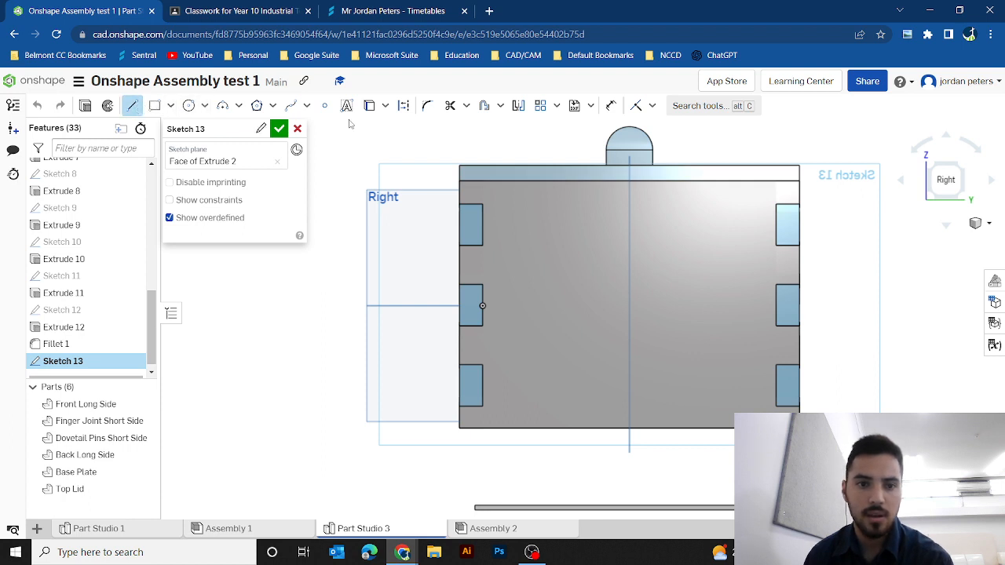
pyautogui.click(627, 182)
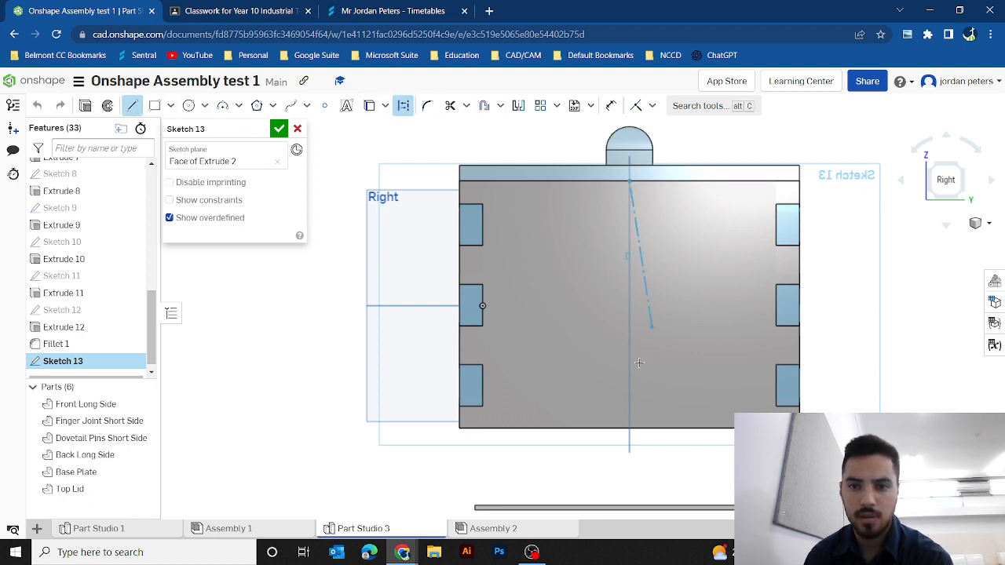
pyautogui.click(628, 428)
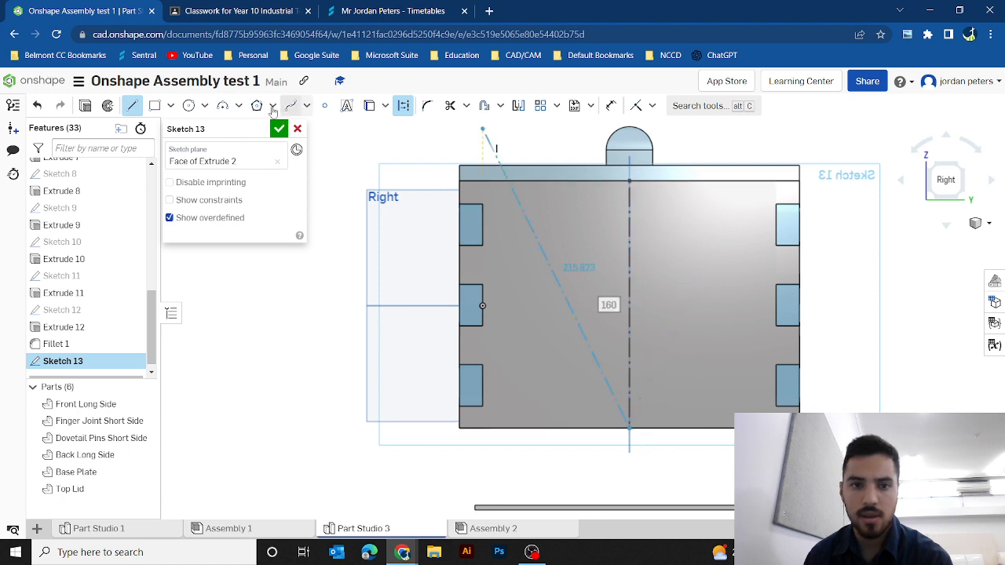
pyautogui.click(132, 105)
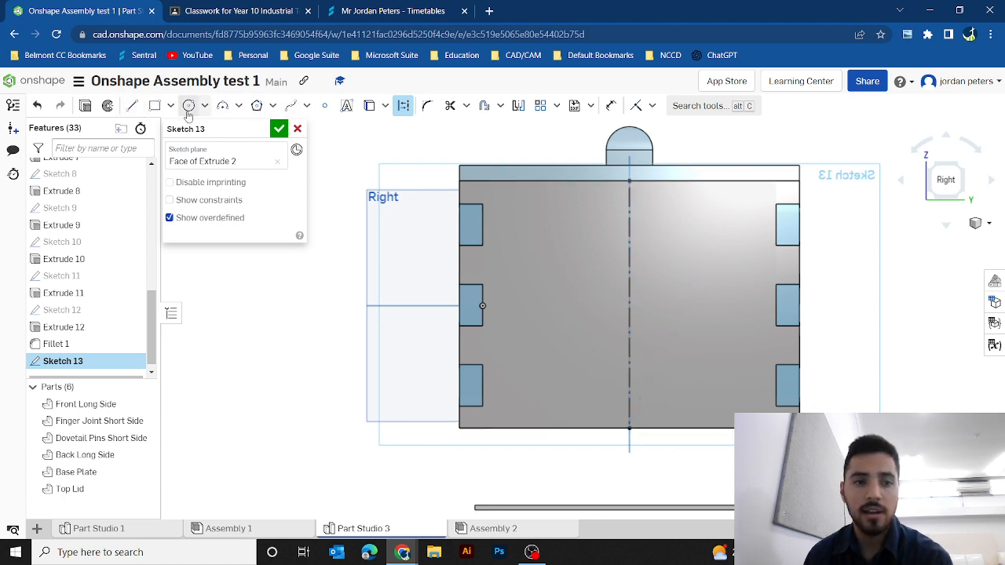
# Step: Draw a 30 mm horizontal construction line from the midpoint of the vertical centreline out to one side
pyautogui.click(133, 107)
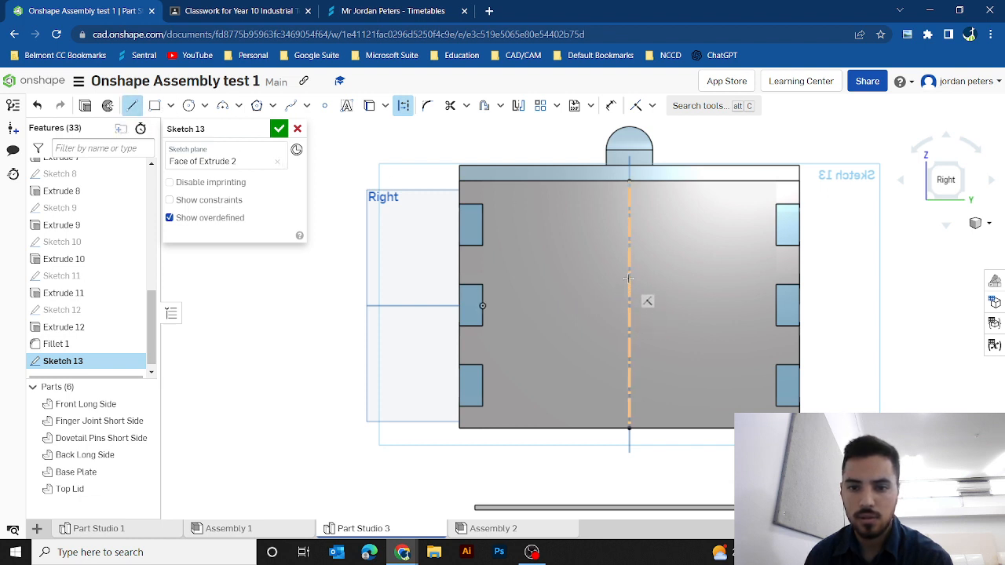
pyautogui.scroll(3, 628, 306)
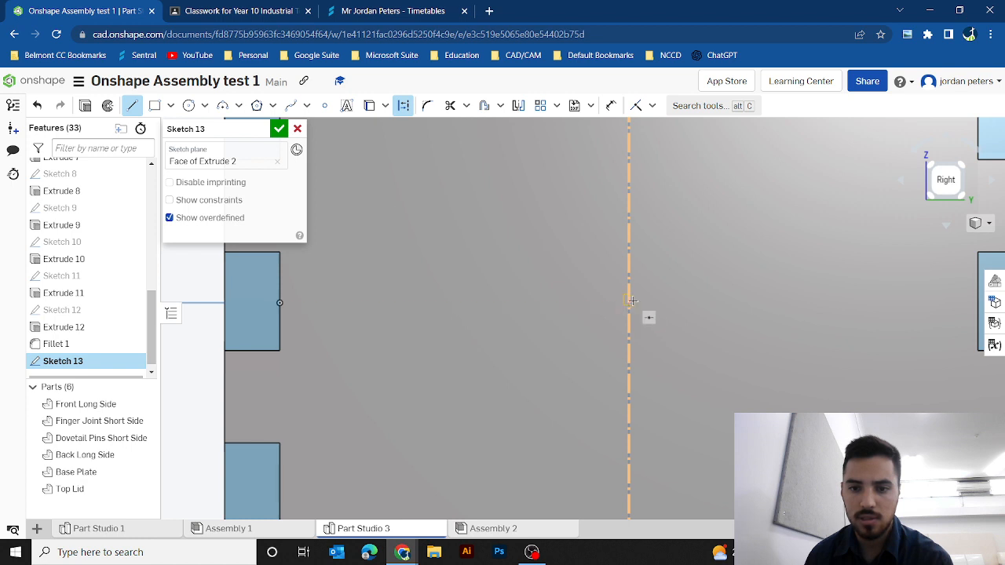
pyautogui.click(629, 303)
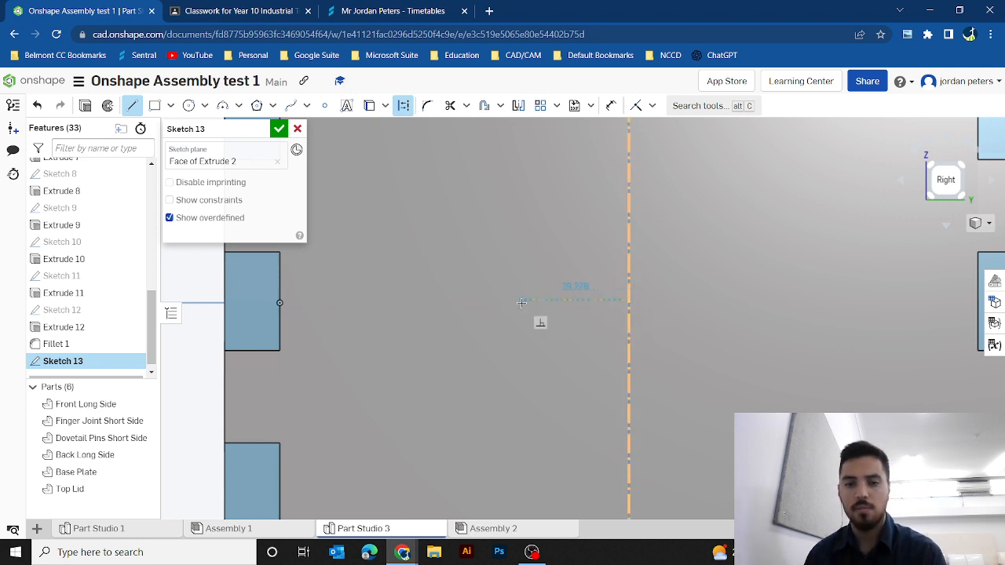
pyautogui.write('30')
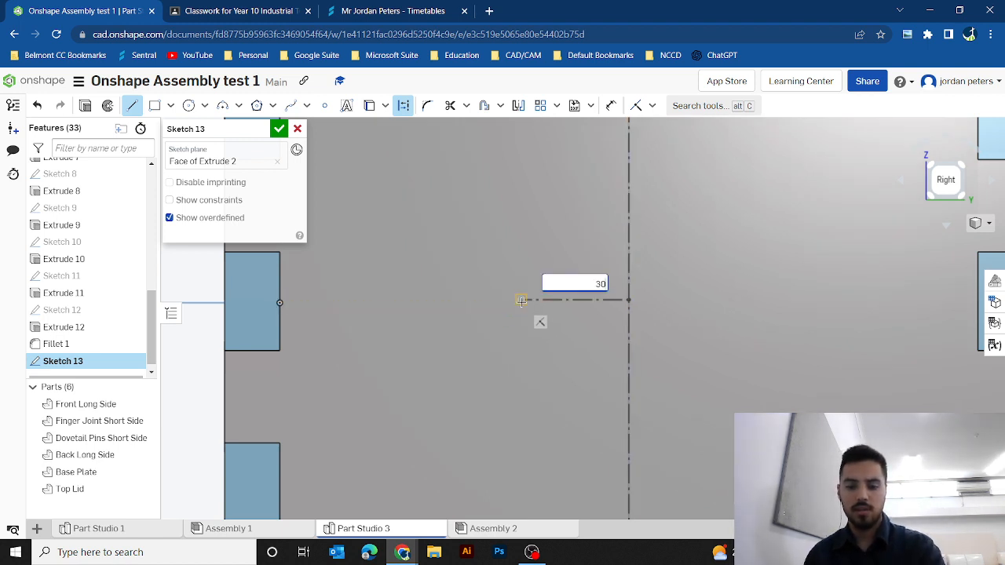
pyautogui.press('Return')
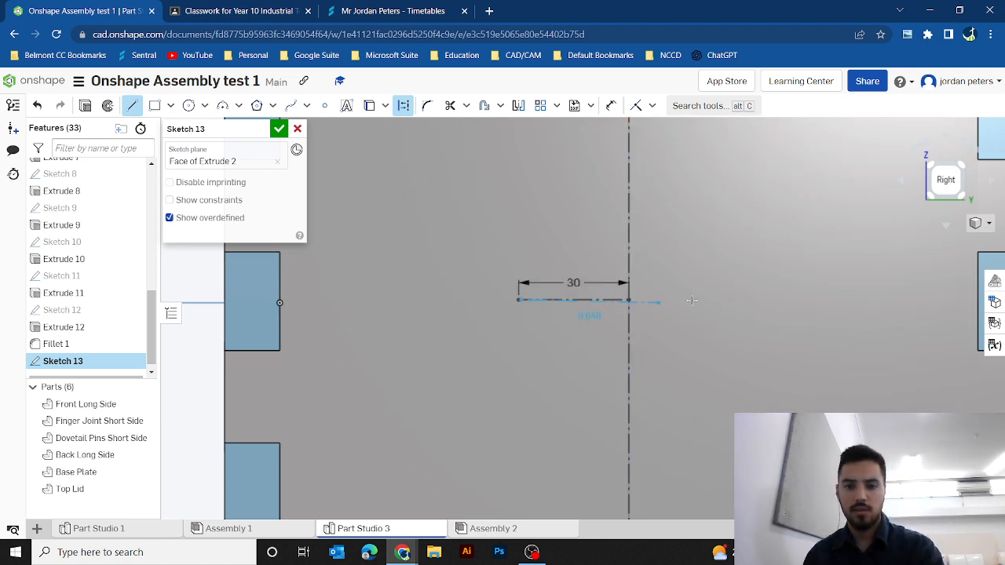
# Step: Draw a 60 mm horizontal construction line from the 30 mm line's outer end across the vertical centreline
pyautogui.click(741, 301)
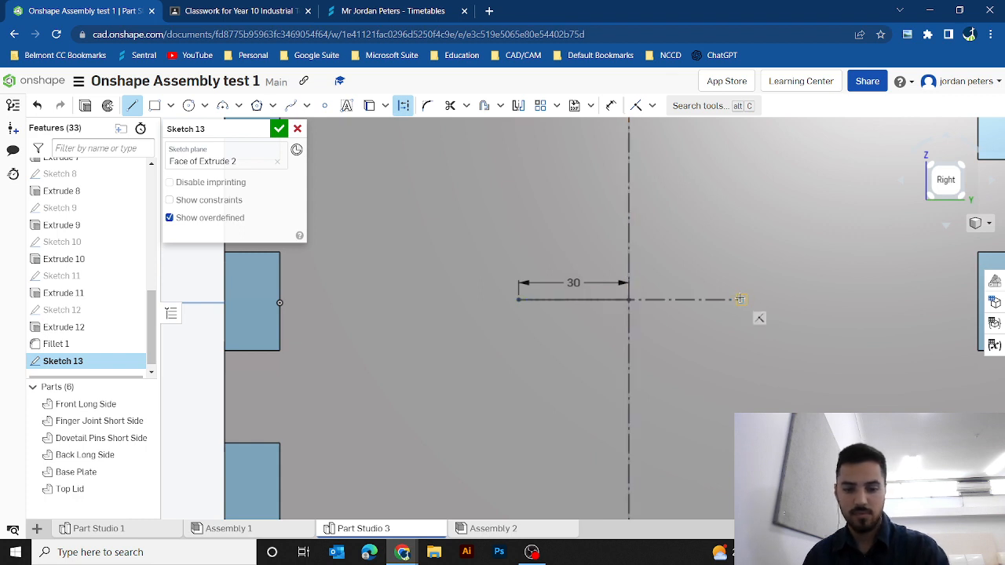
pyautogui.write('60')
pyautogui.press('Return')
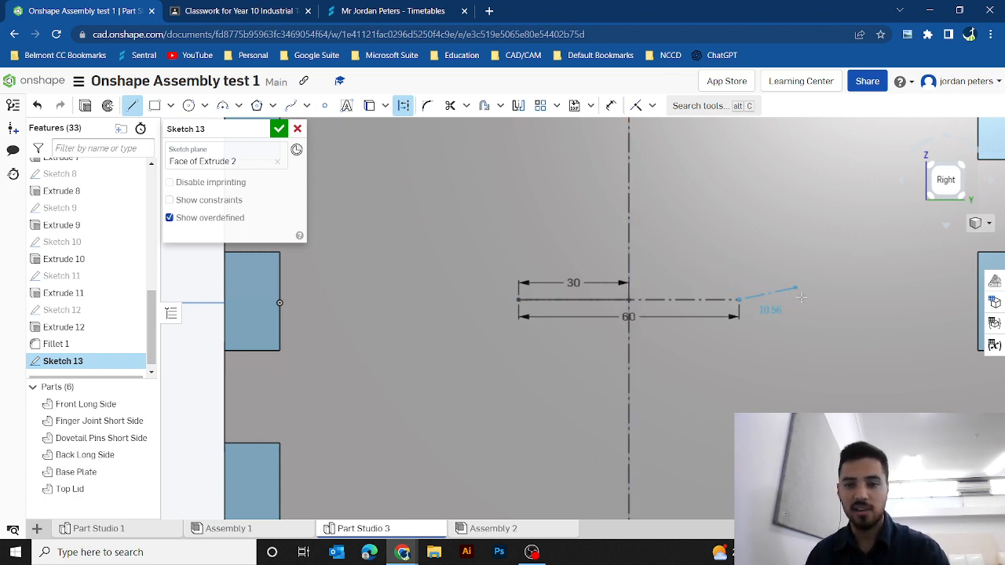
# Step: Draw a 12 mm diameter circle centred on each end of the 60 mm construction line and finish the sketch
pyautogui.click(188, 105)
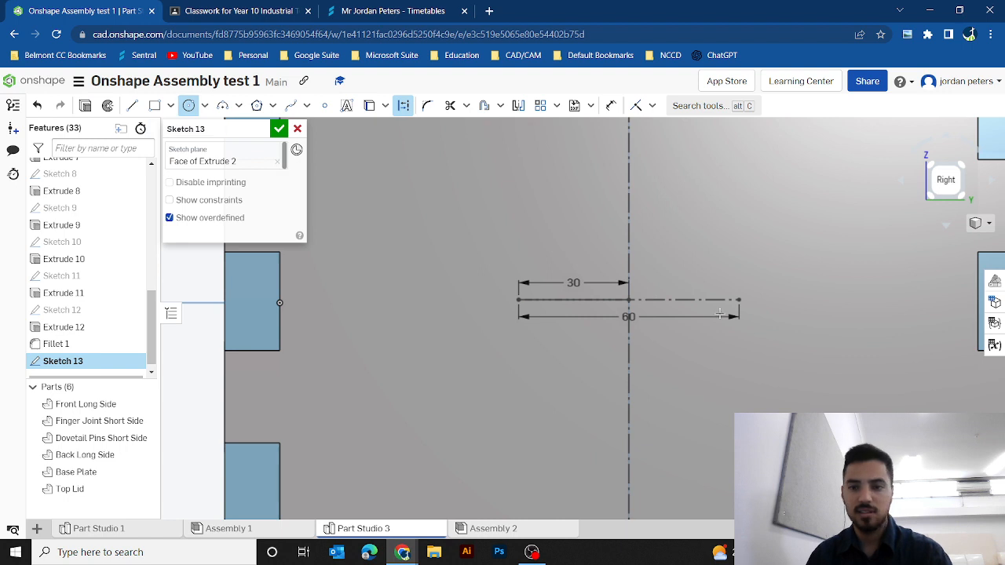
pyautogui.click(739, 299)
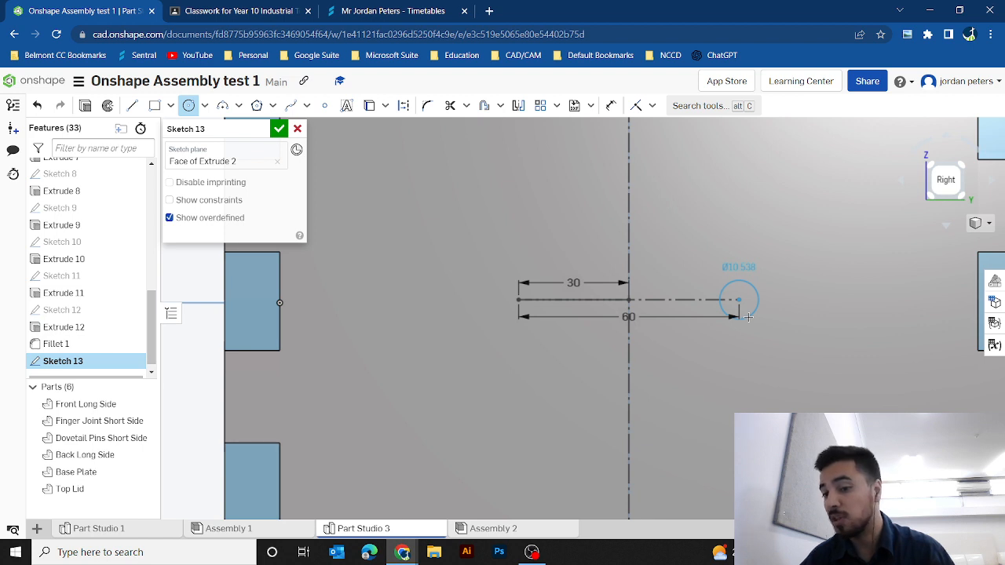
pyautogui.write('1')
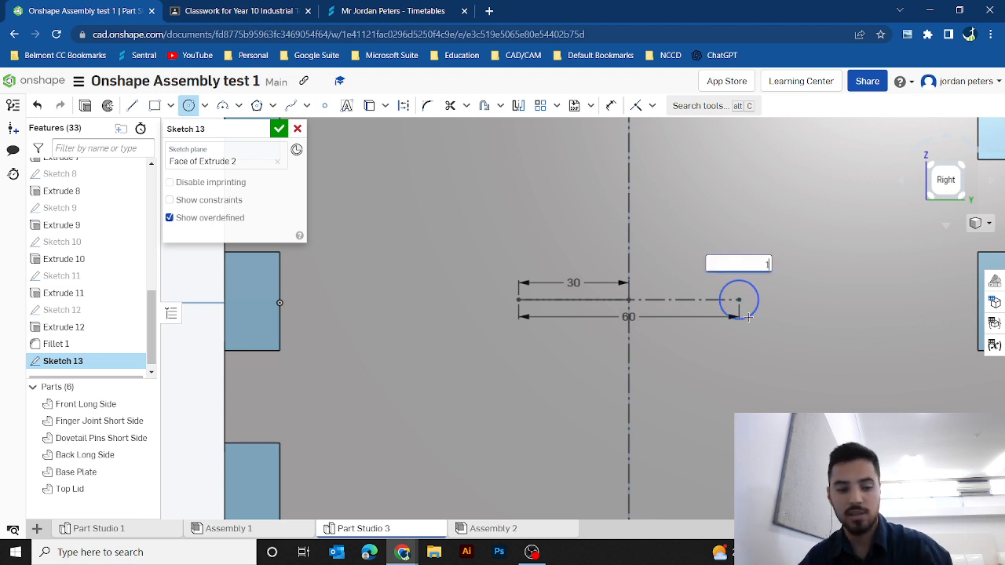
pyautogui.write('2')
pyautogui.press('Return')
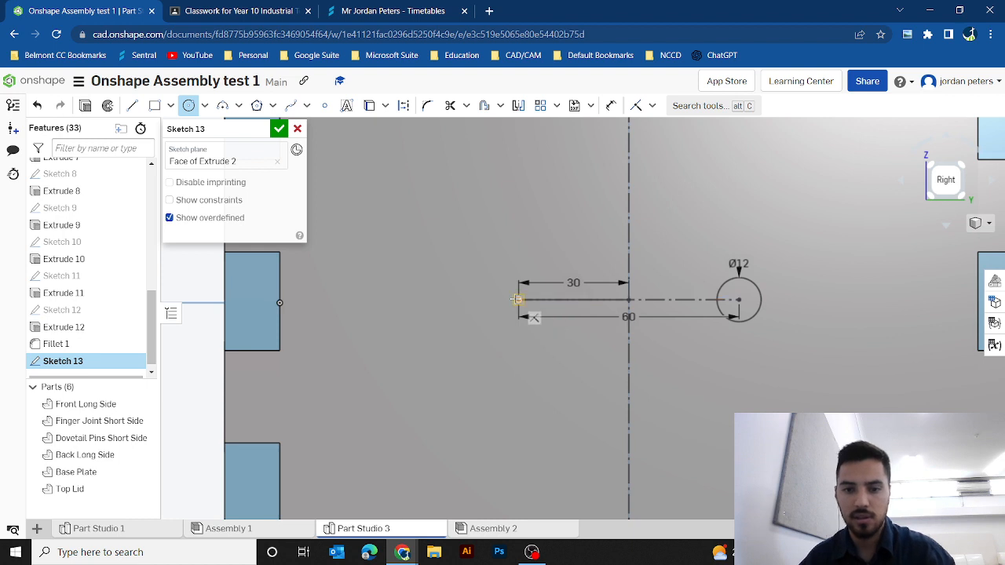
pyautogui.click(518, 301)
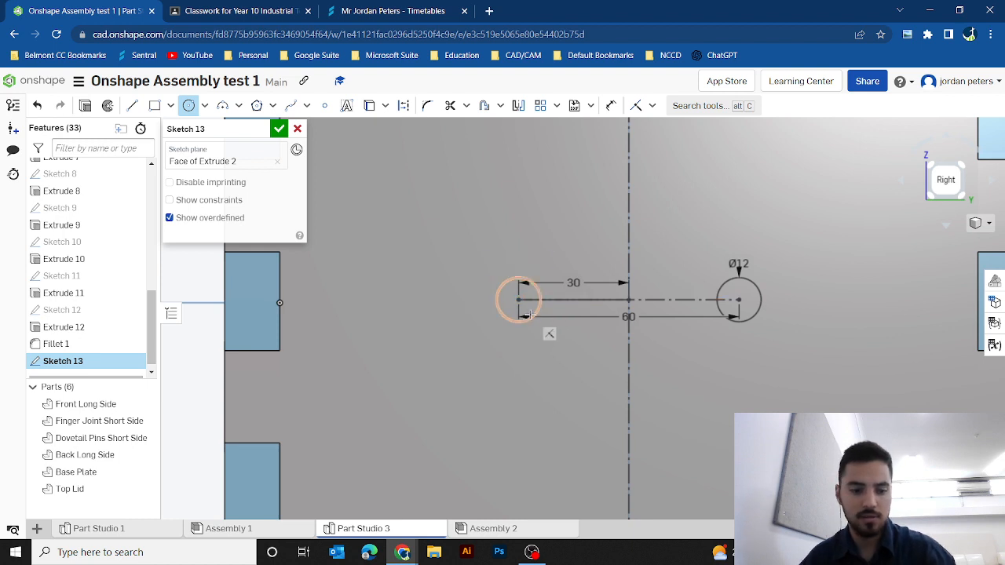
pyautogui.write('12')
pyautogui.press('Return')
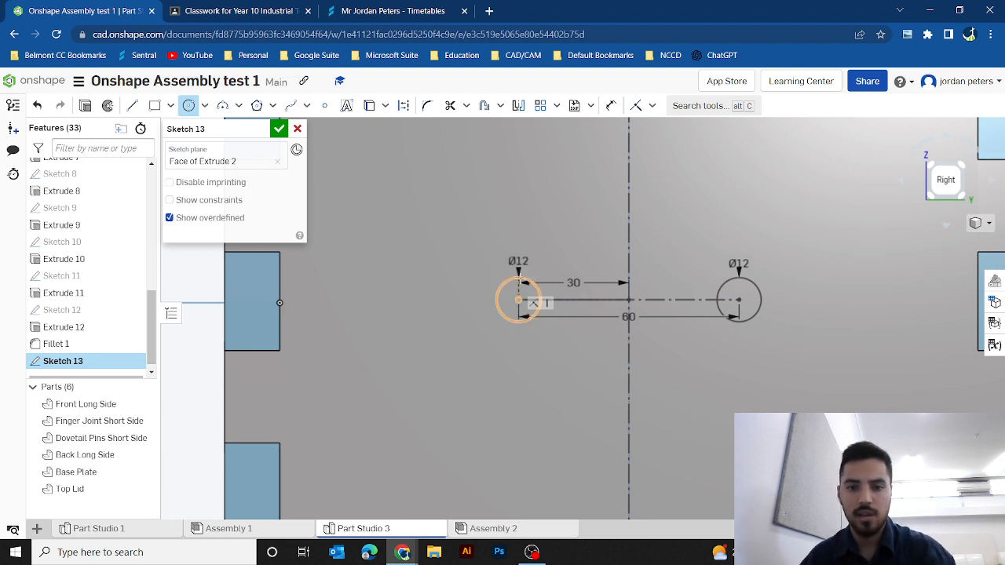
pyautogui.click(279, 130)
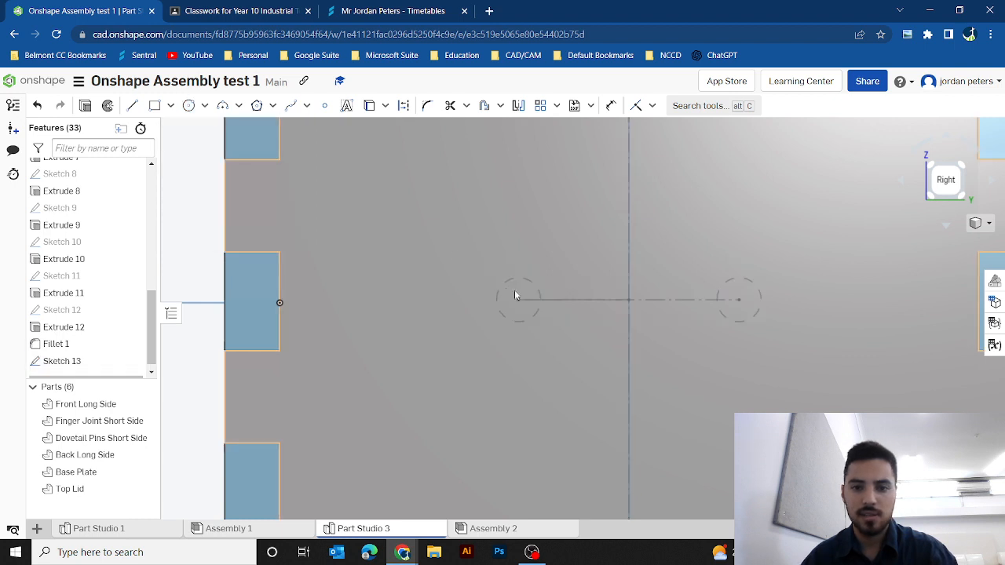
pyautogui.click(508, 299)
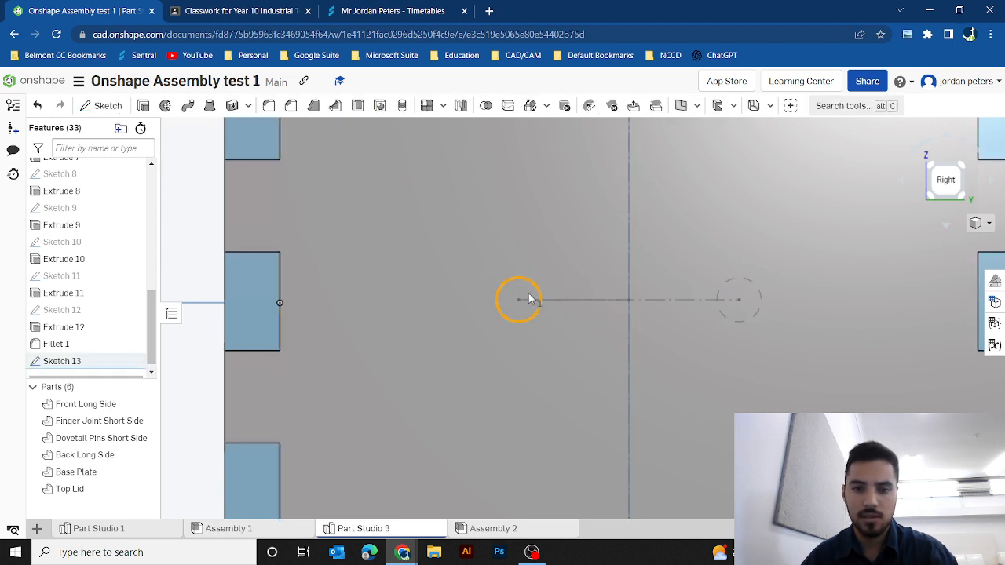
pyautogui.click(739, 284)
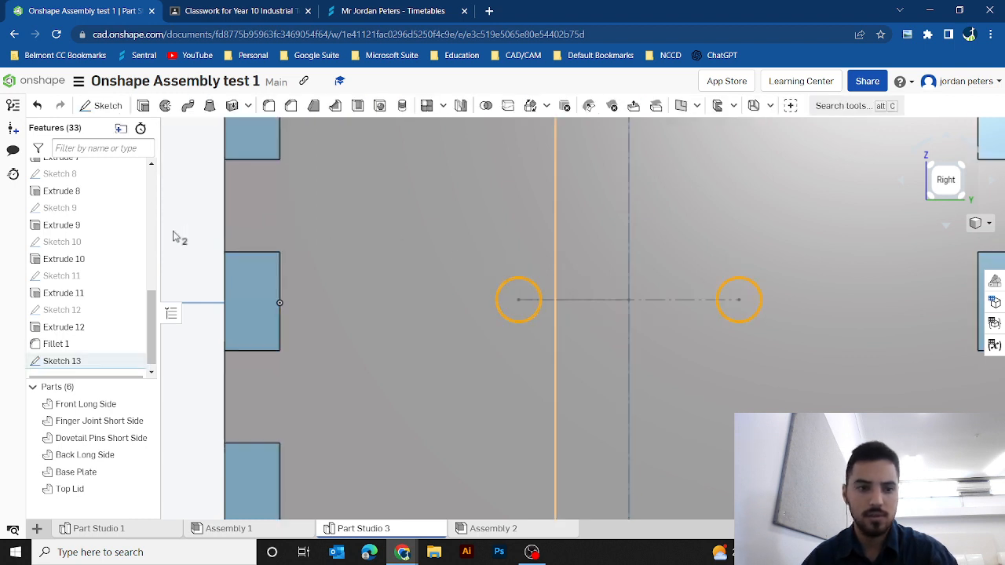
pyautogui.click(143, 105)
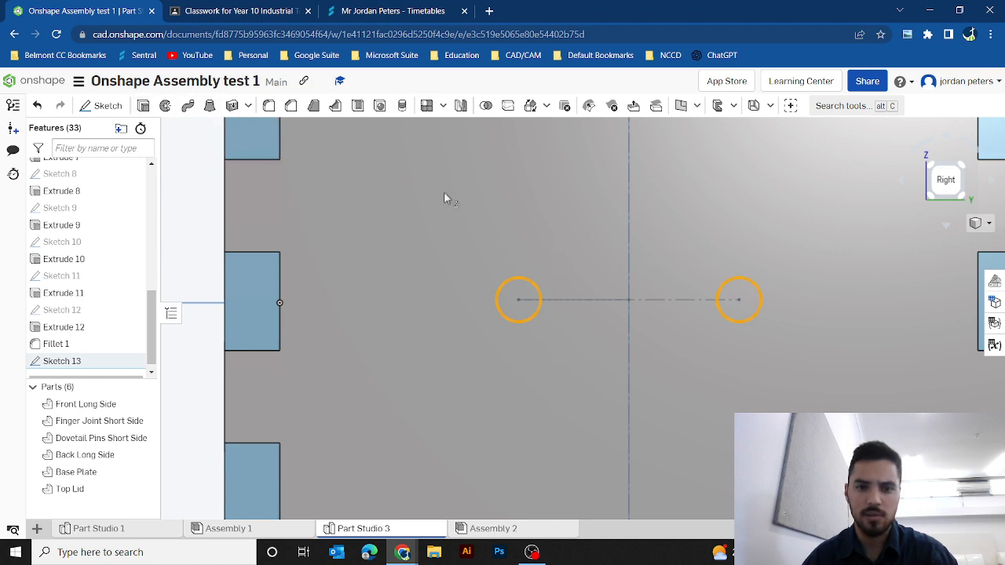
pyautogui.click(928, 202)
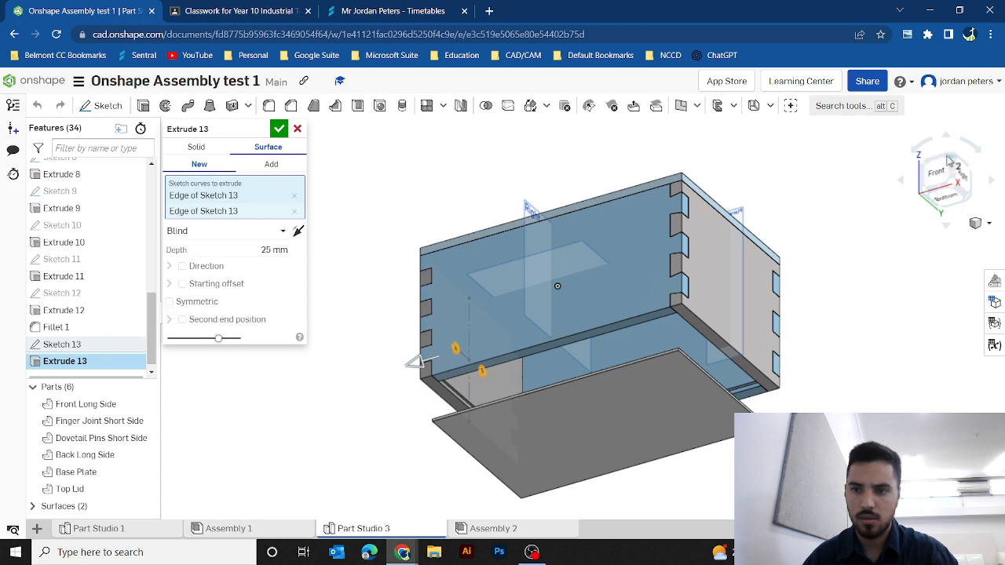
pyautogui.click(929, 194)
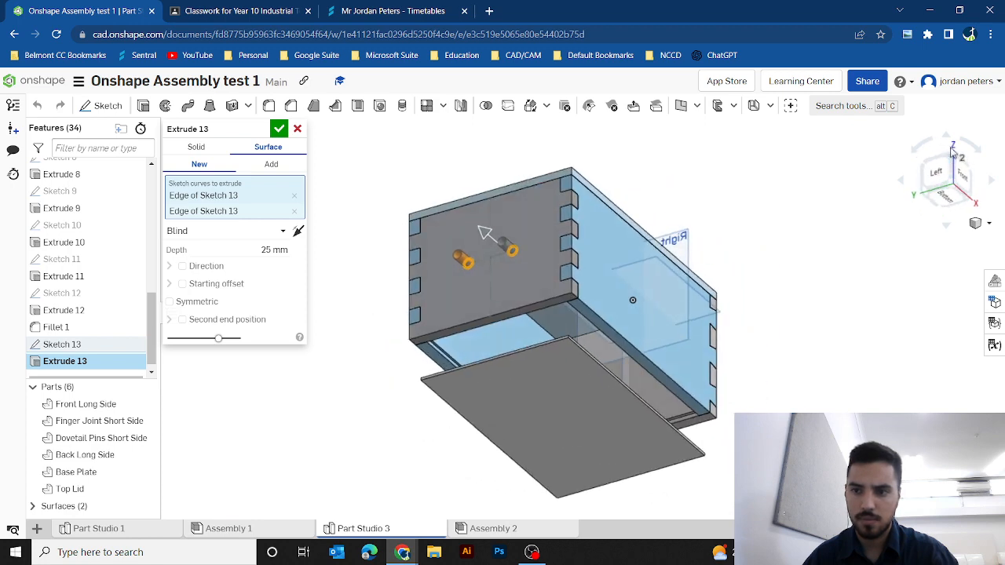
pyautogui.click(952, 161)
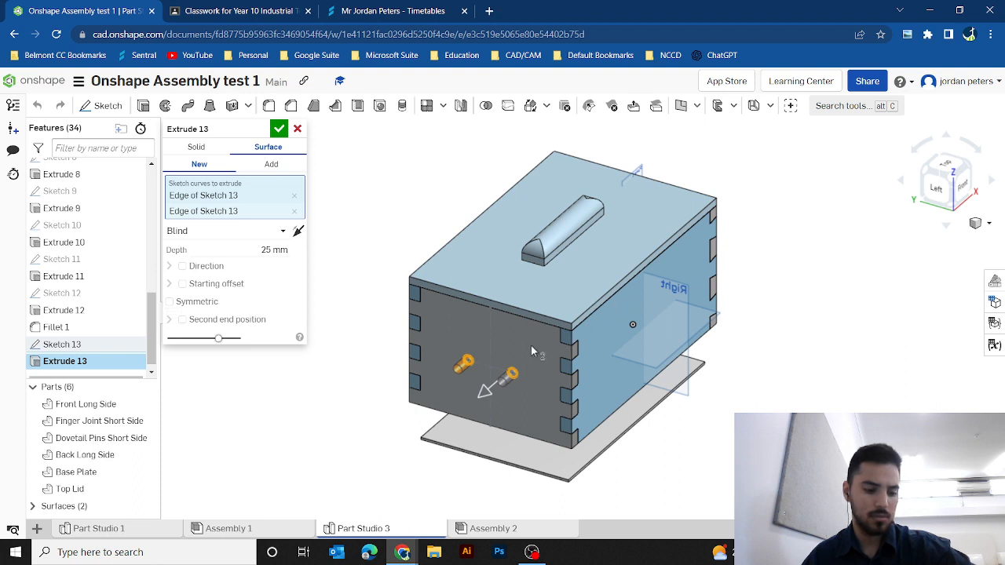
pyautogui.scroll(3, 542, 354)
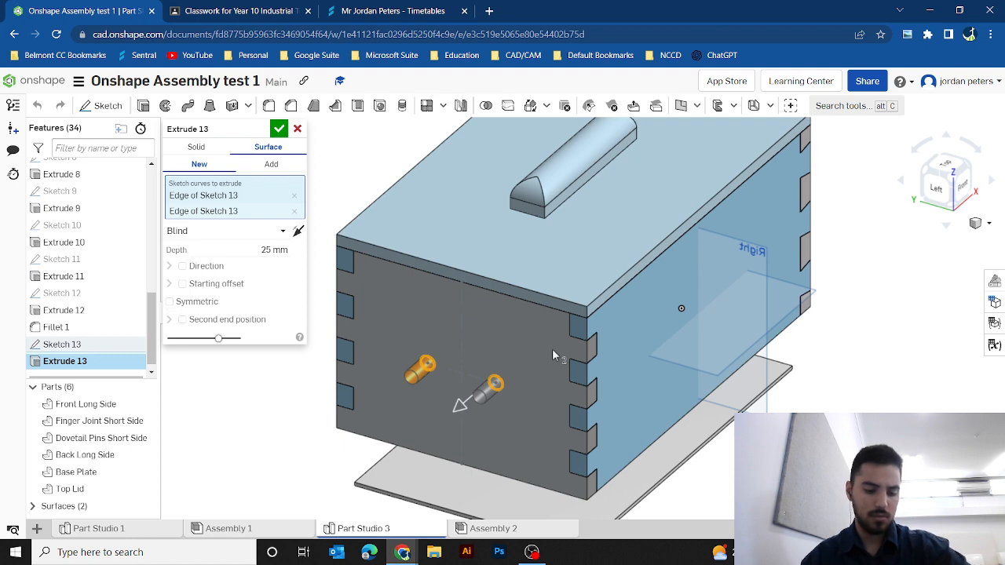
pyautogui.scroll(5, 467, 400)
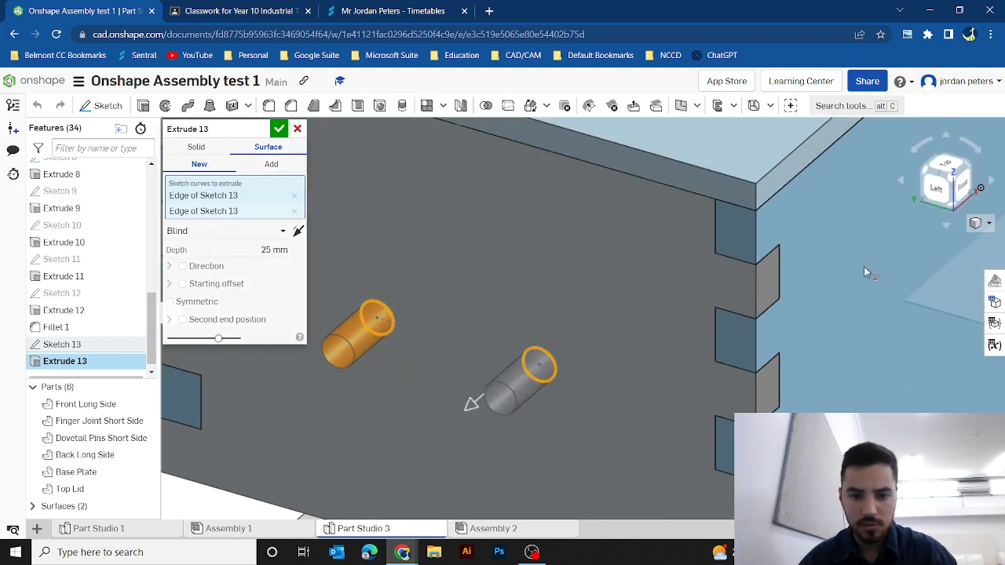
pyautogui.click(939, 192)
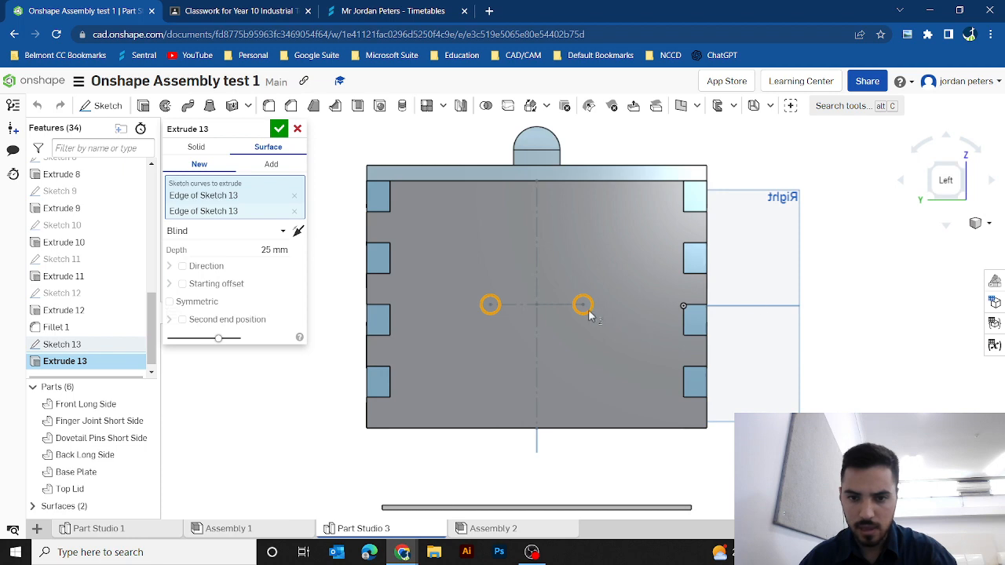
pyautogui.scroll(5, 590, 313)
pyautogui.click(963, 166)
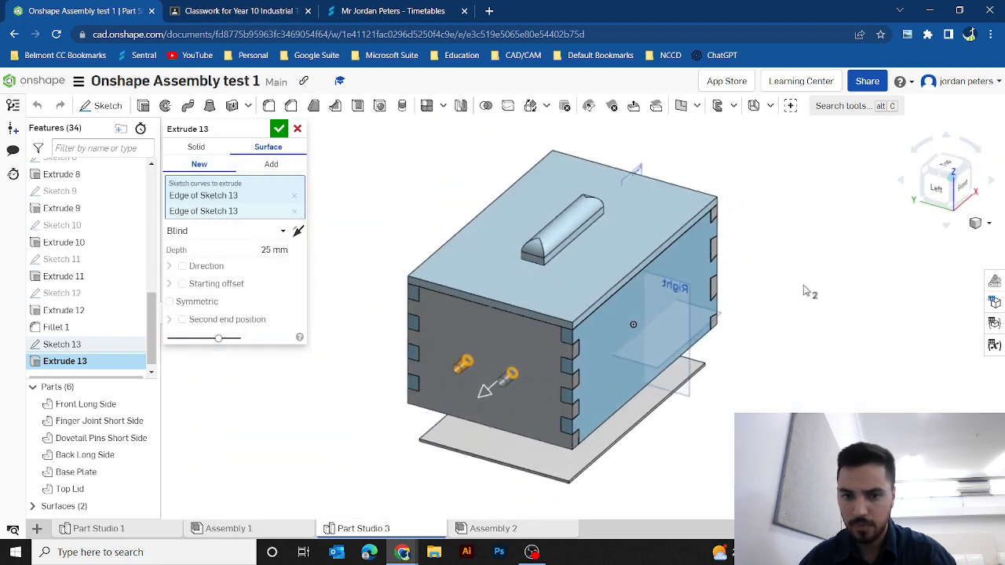
pyautogui.scroll(5, 492, 393)
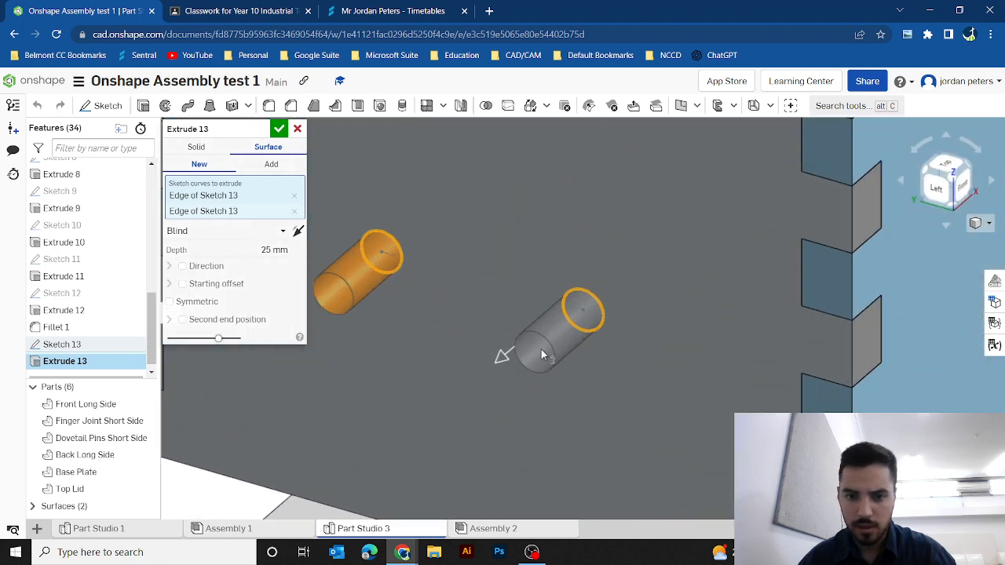
pyautogui.click(267, 166)
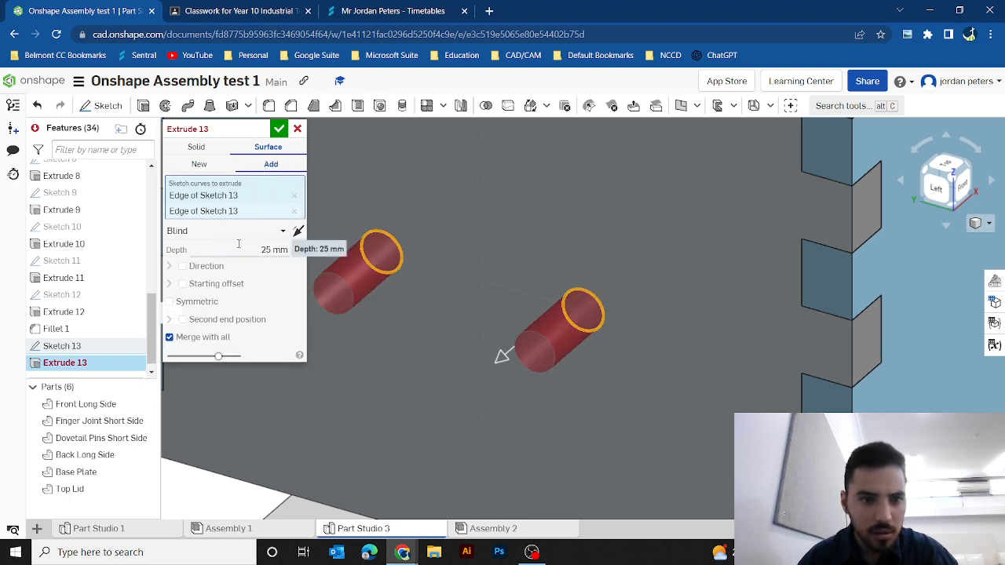
pyautogui.click(298, 129)
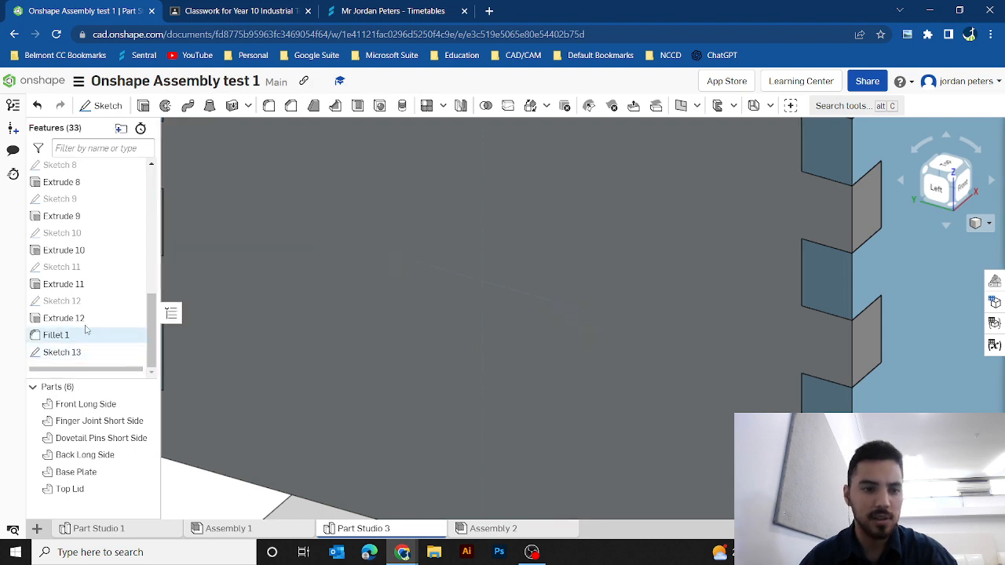
# Step: Extrude both circular regions of Sketch 13 as solid pegs, Blind 25 mm outward, added to the Finger Joint Short Side
pyautogui.click(75, 352)
pyautogui.scroll(-2, 404, 297)
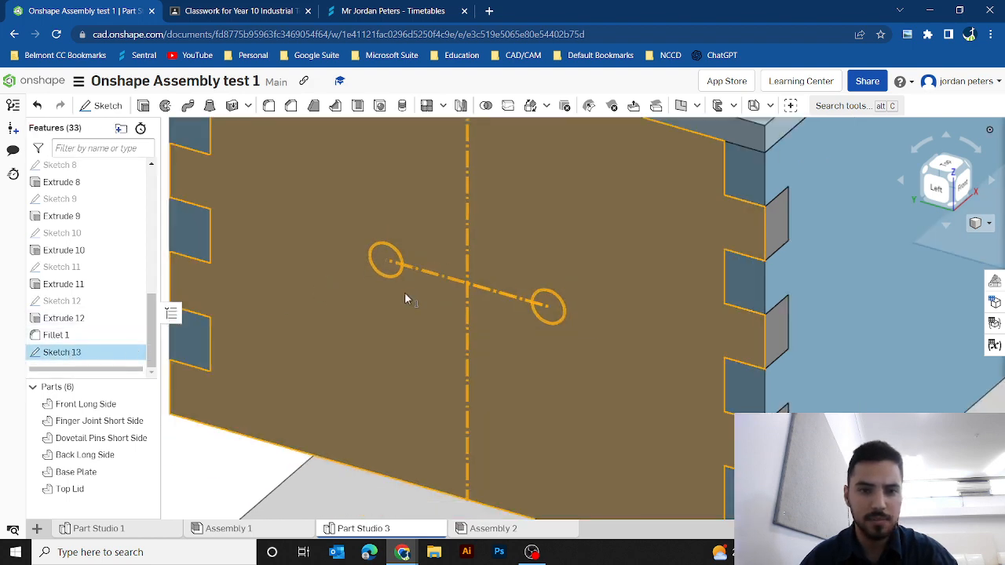
pyautogui.scroll(-3, 405, 297)
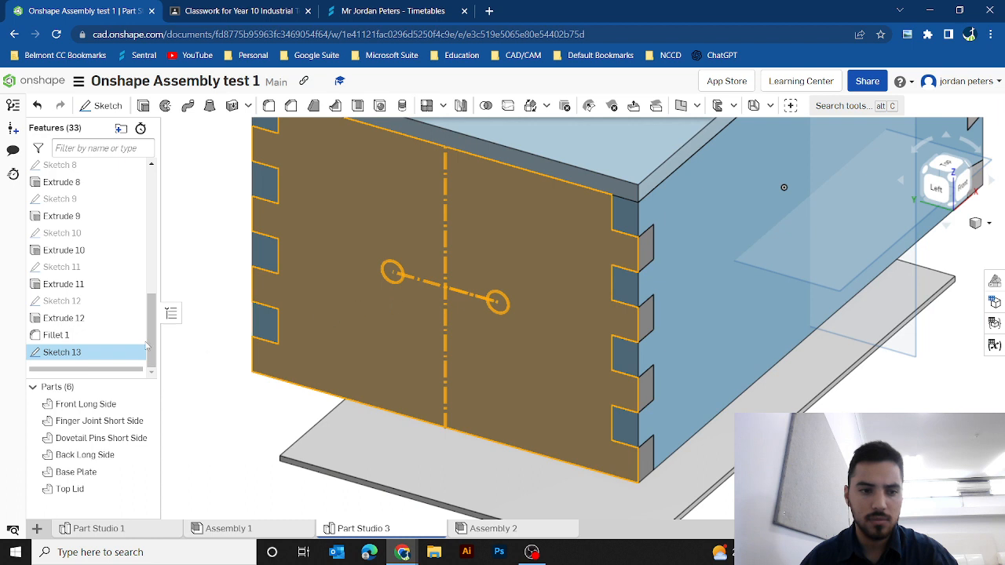
pyautogui.click(234, 417)
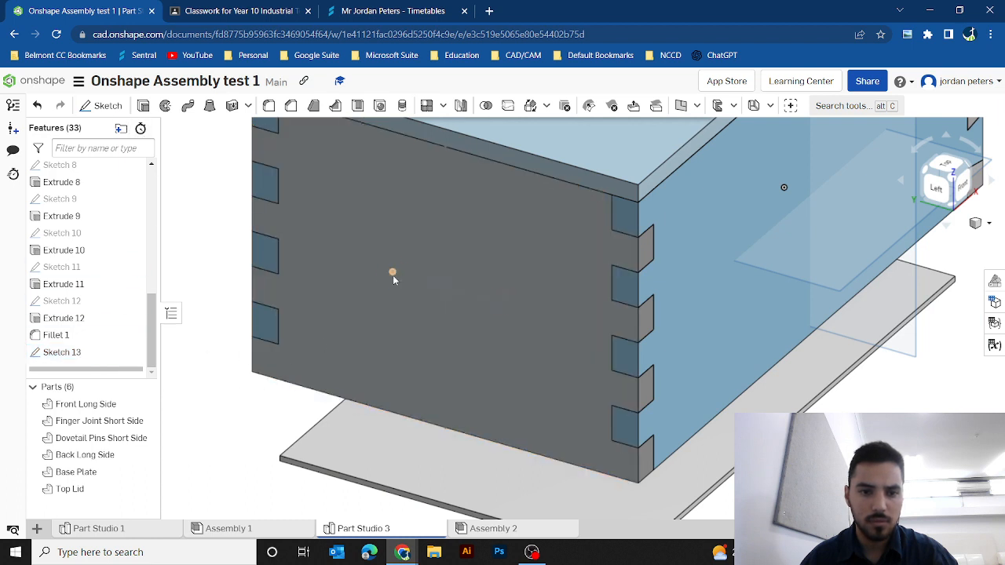
pyautogui.click(392, 272)
pyautogui.scroll(5, 405, 276)
pyautogui.click(406, 275)
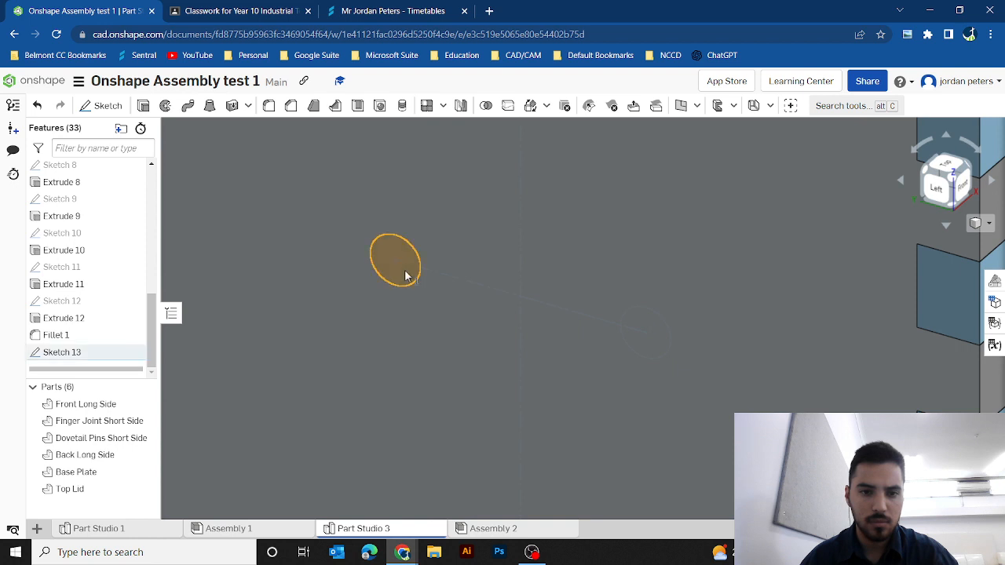
pyautogui.click(657, 337)
pyautogui.scroll(-5, 628, 355)
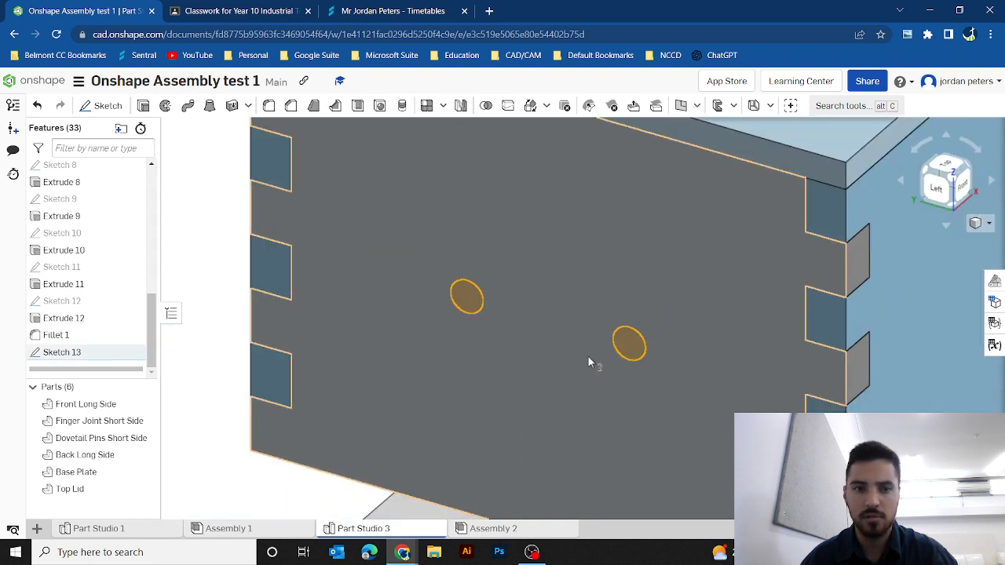
pyautogui.click(149, 111)
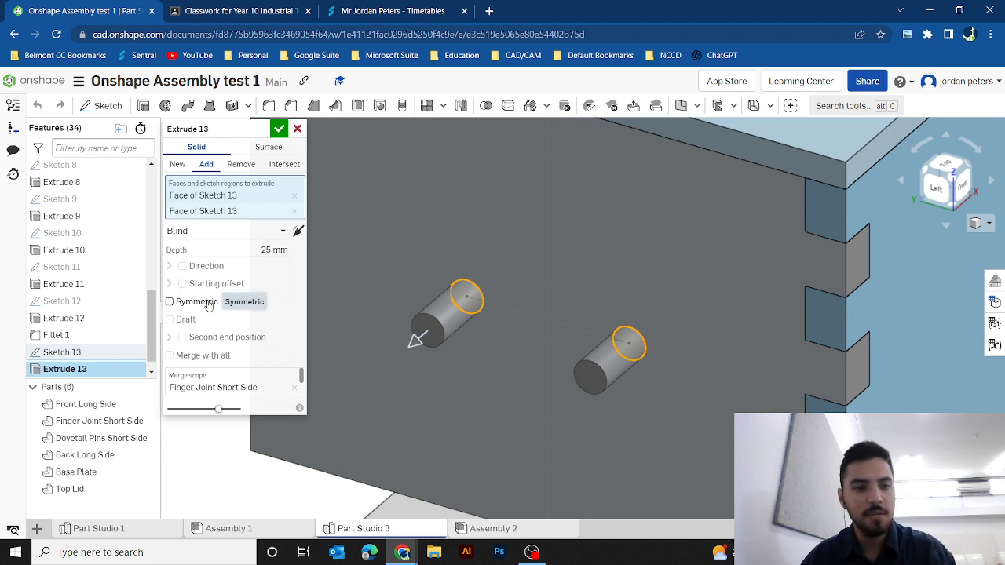
pyautogui.click(280, 129)
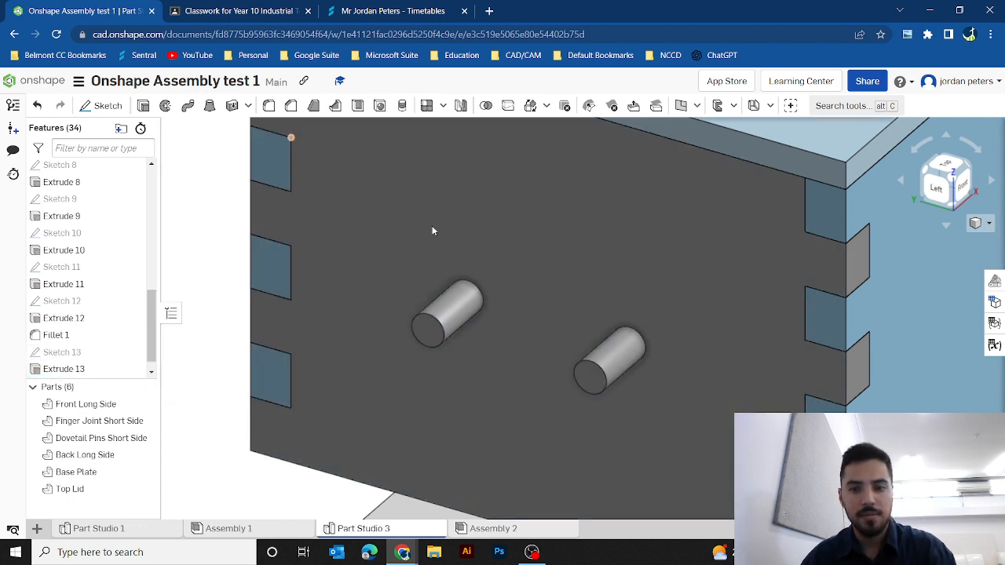
# Step: Start a new sketch on the end face of one of the pegs on the Finger Joint Short Side
pyautogui.click(932, 180)
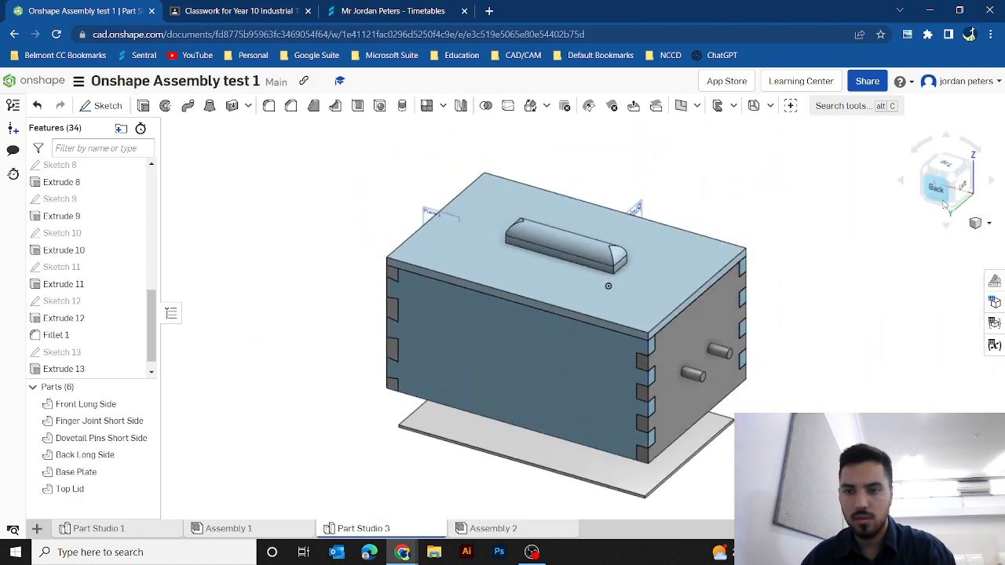
pyautogui.click(960, 188)
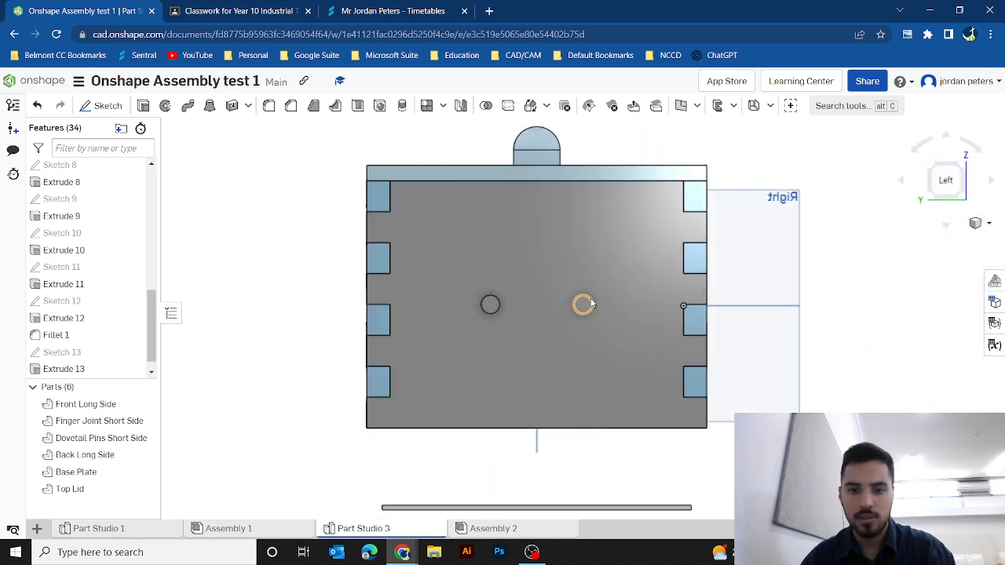
pyautogui.scroll(5, 579, 302)
pyautogui.scroll(-4, 577, 299)
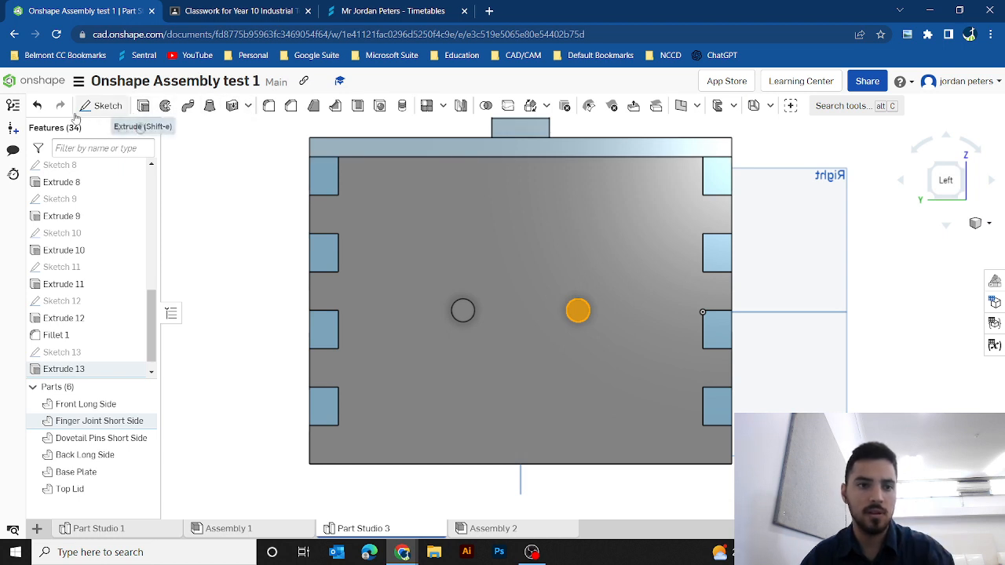
pyautogui.click(100, 107)
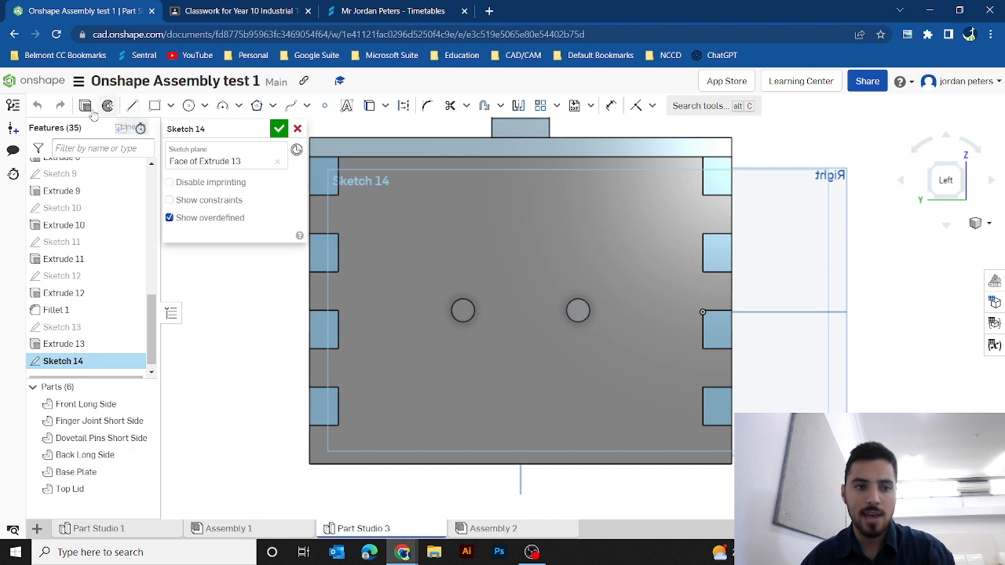
# Step: Draw a construction line joining the centres of the two circular peg ends
pyautogui.click(154, 106)
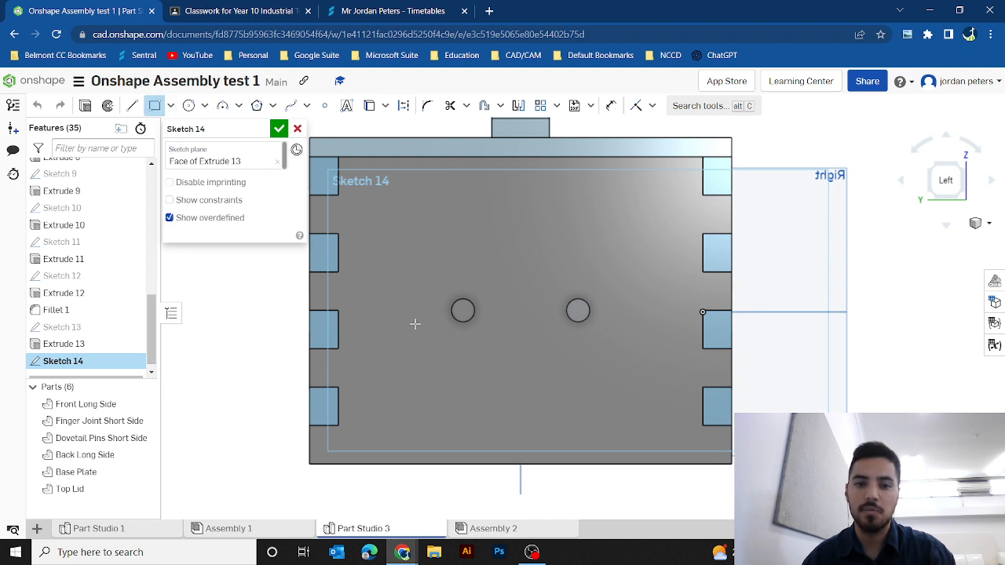
pyautogui.click(171, 106)
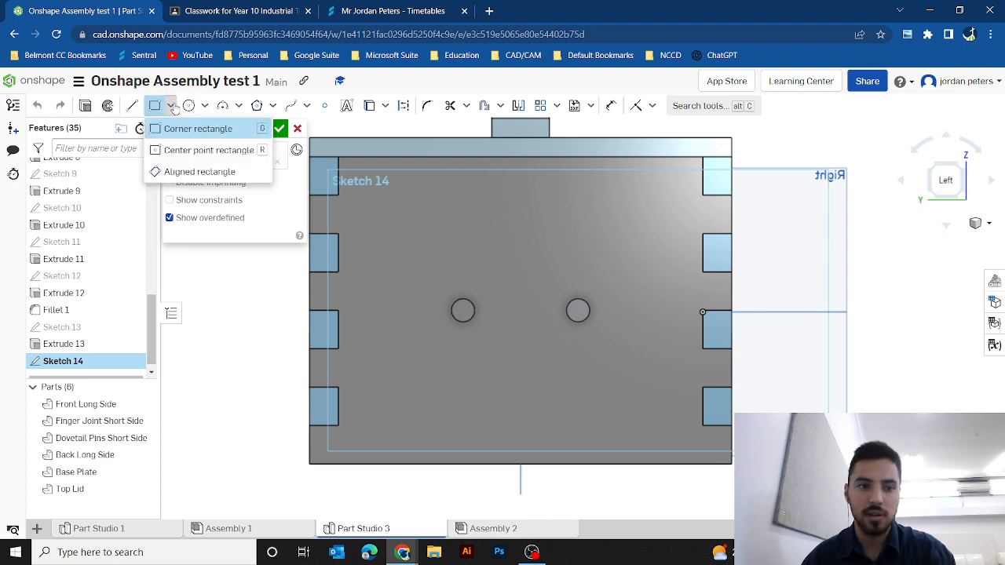
pyautogui.click(208, 153)
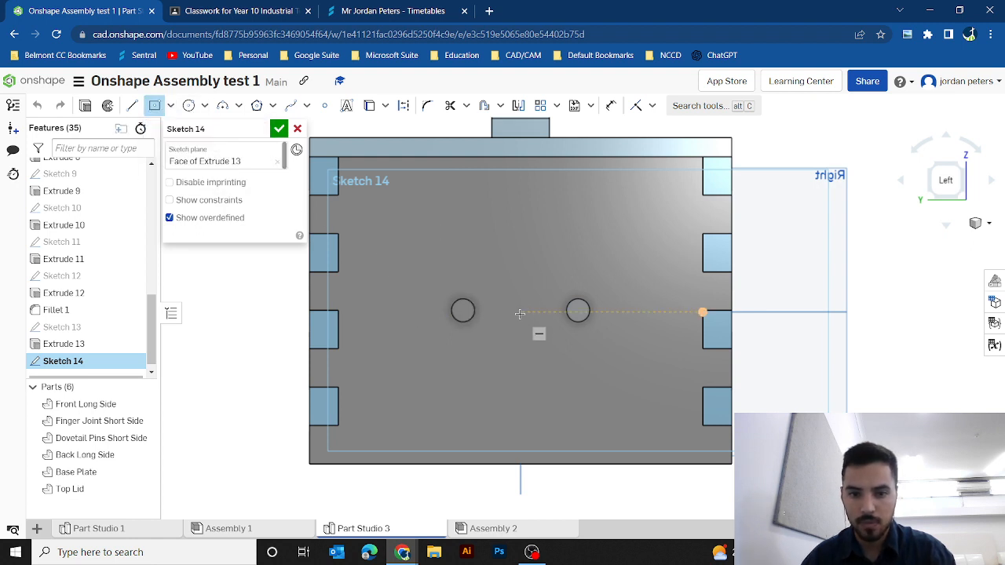
pyautogui.press('l')
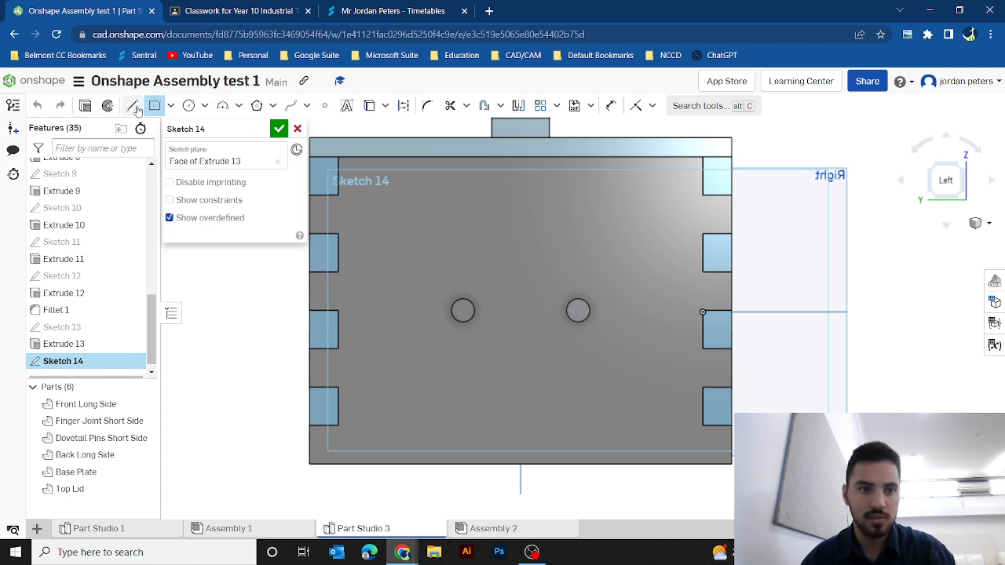
pyautogui.click(462, 310)
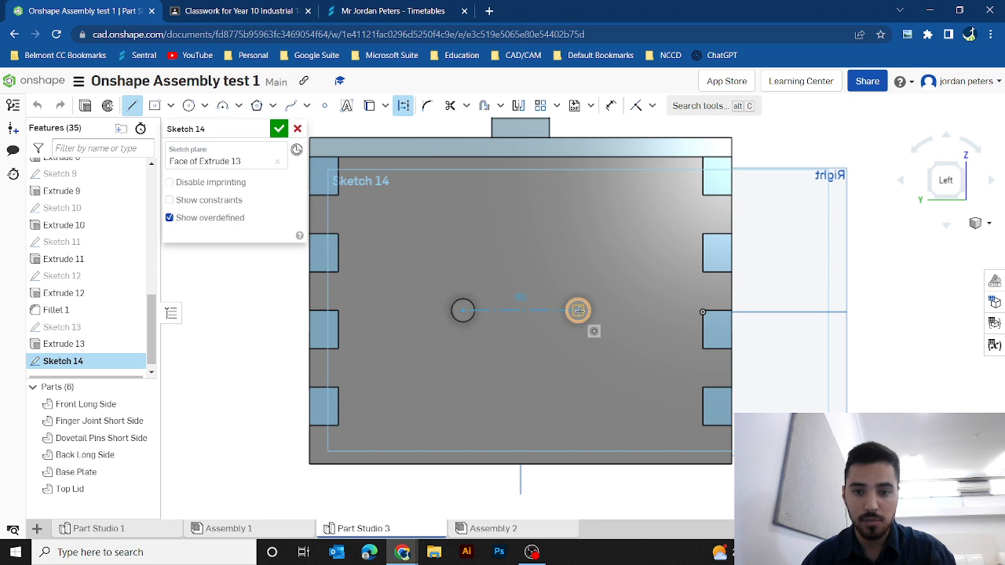
pyautogui.click(578, 310)
# Step: Draw a solid-line centre point rectangle at the construction line's midpoint, 120 mm wide and 25 mm high
pyautogui.press('r')
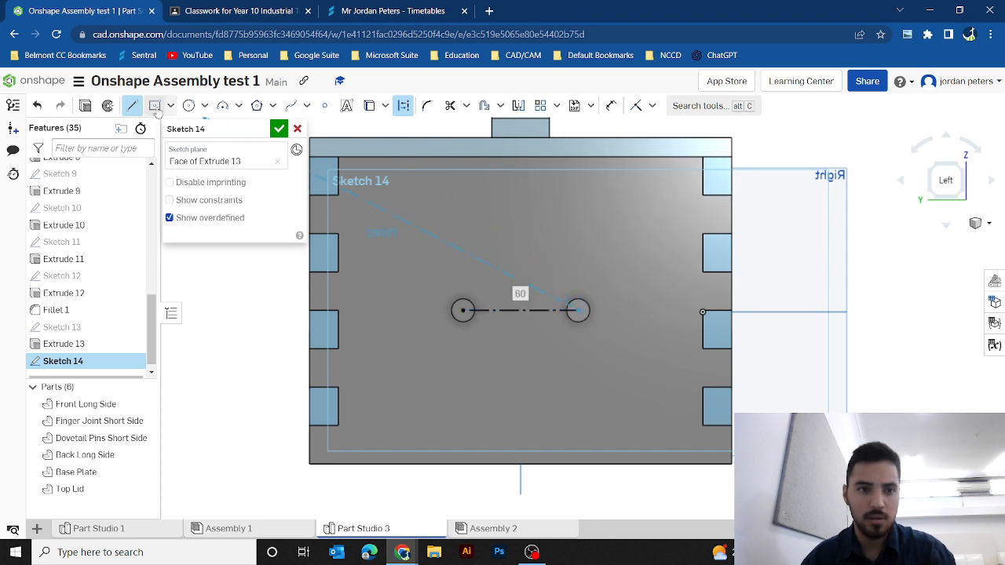
pyautogui.click(521, 311)
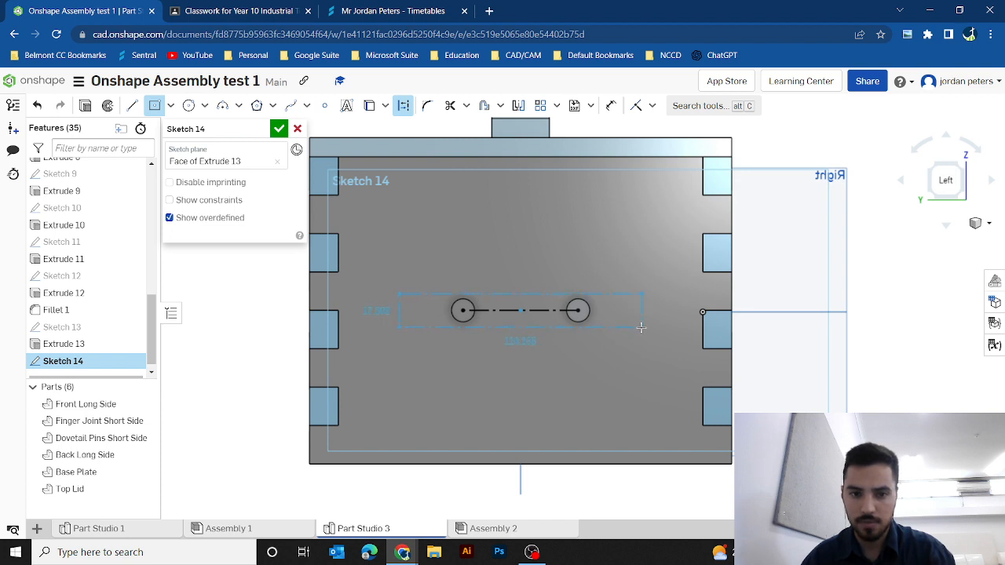
pyautogui.click(403, 107)
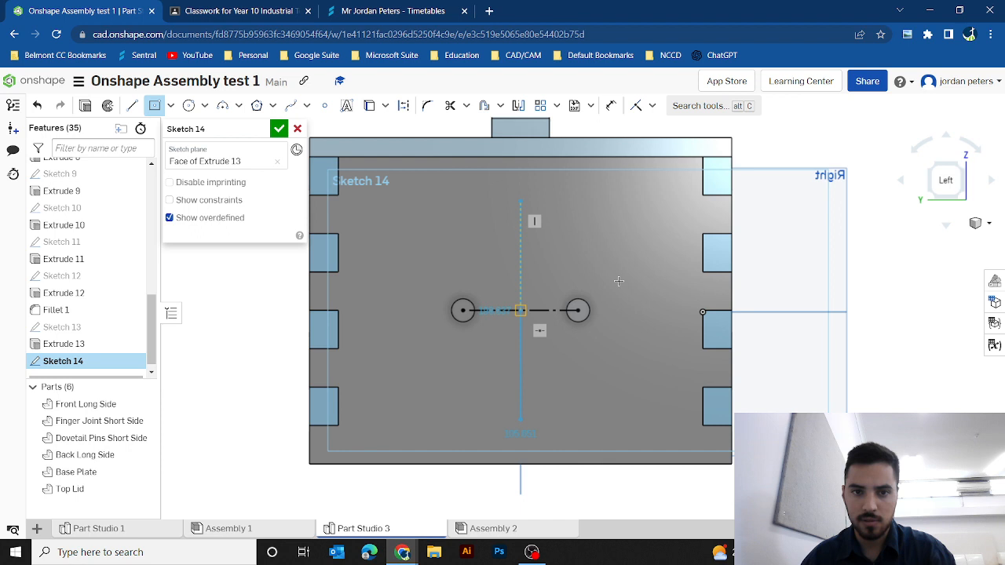
pyautogui.click(648, 311)
pyautogui.click(641, 333)
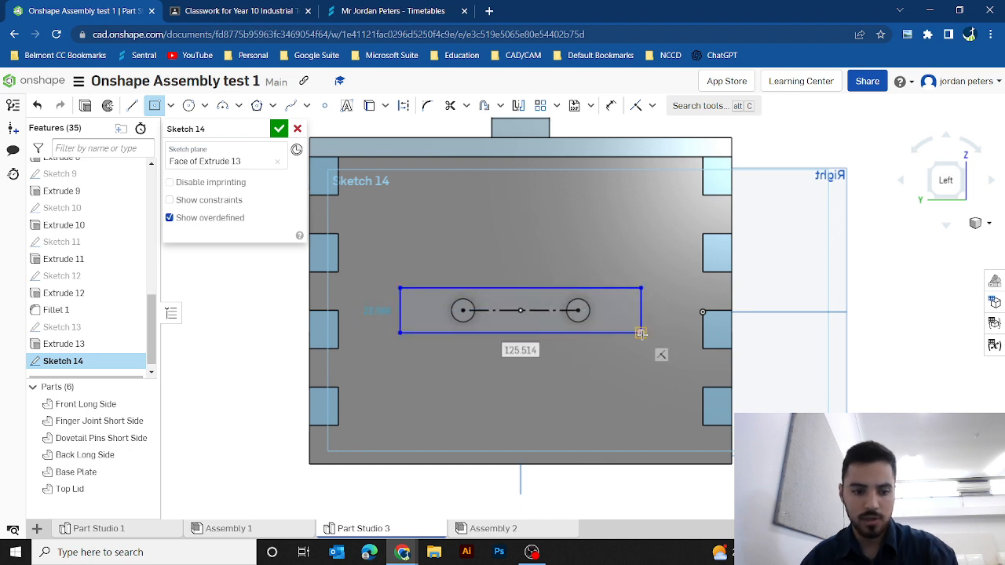
pyautogui.write('120')
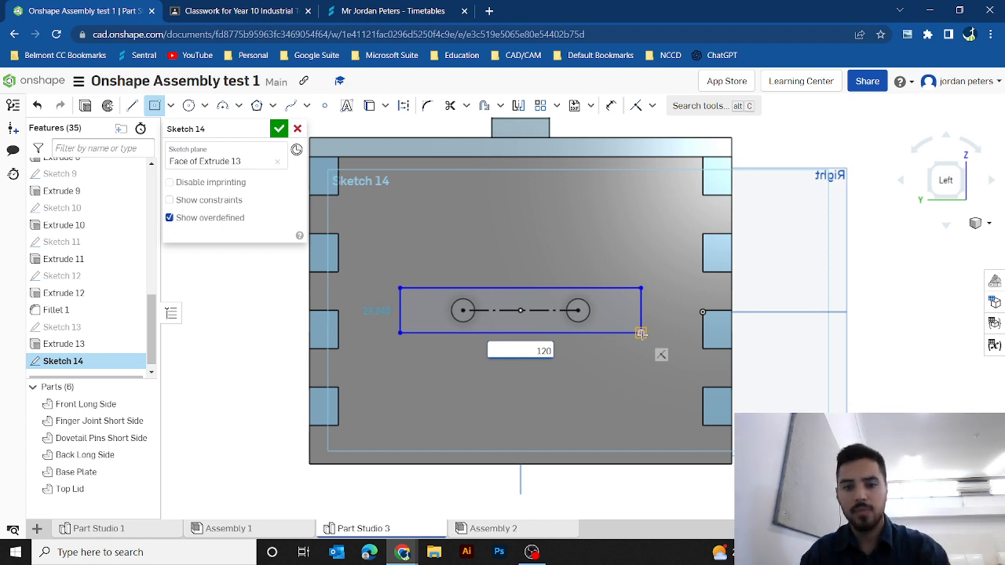
pyautogui.press('Return')
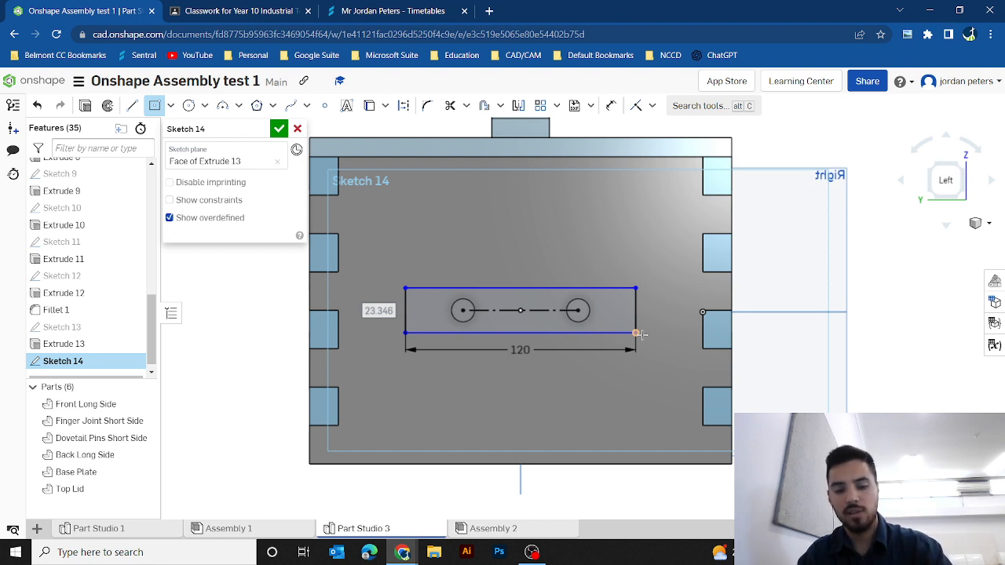
pyautogui.click(639, 334)
pyautogui.write('25')
pyautogui.press('Return')
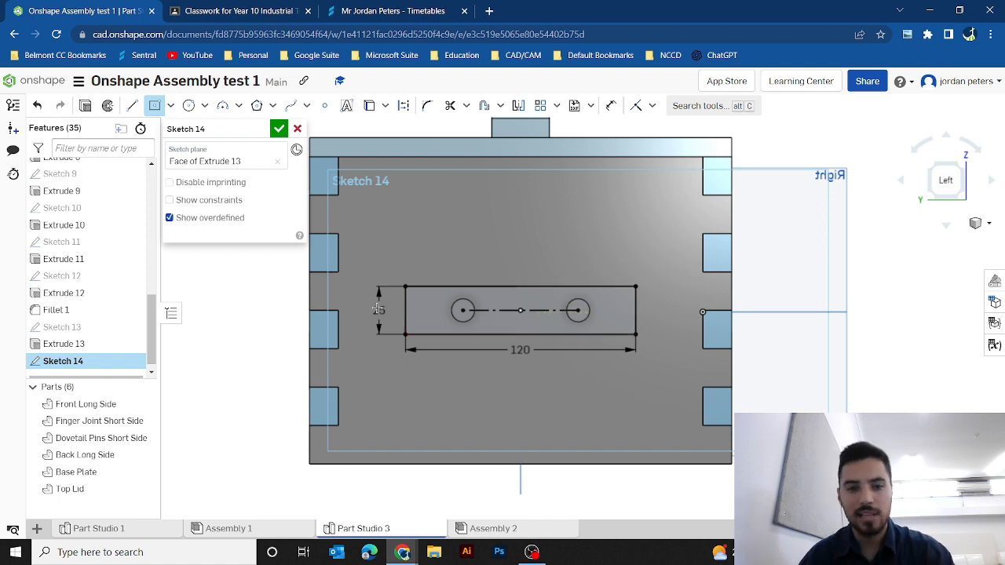
# Step: Set the grip rectangle's height to 18 mm and finish the sketch
pyautogui.click(613, 107)
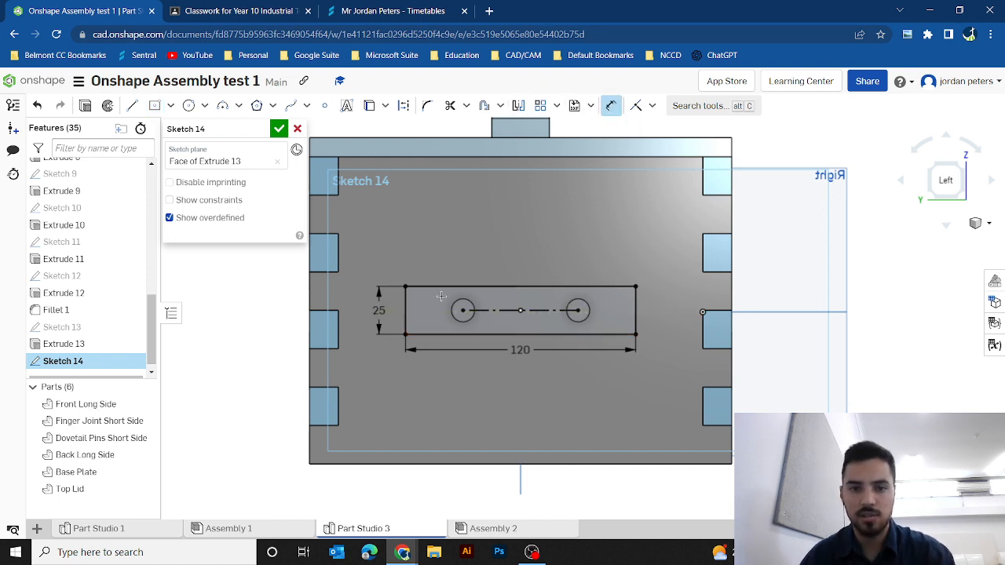
pyautogui.doubleClick(377, 310)
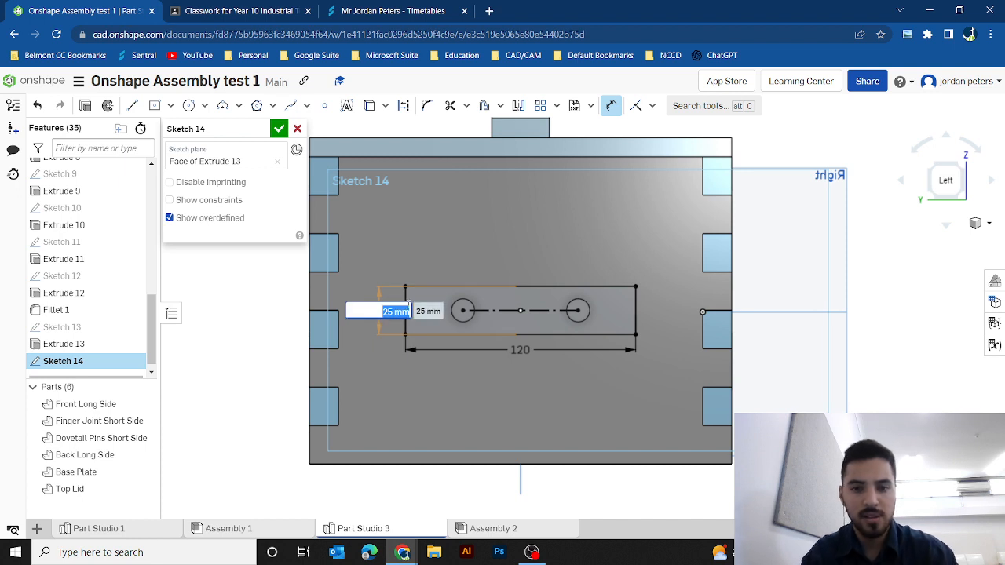
pyautogui.write('18')
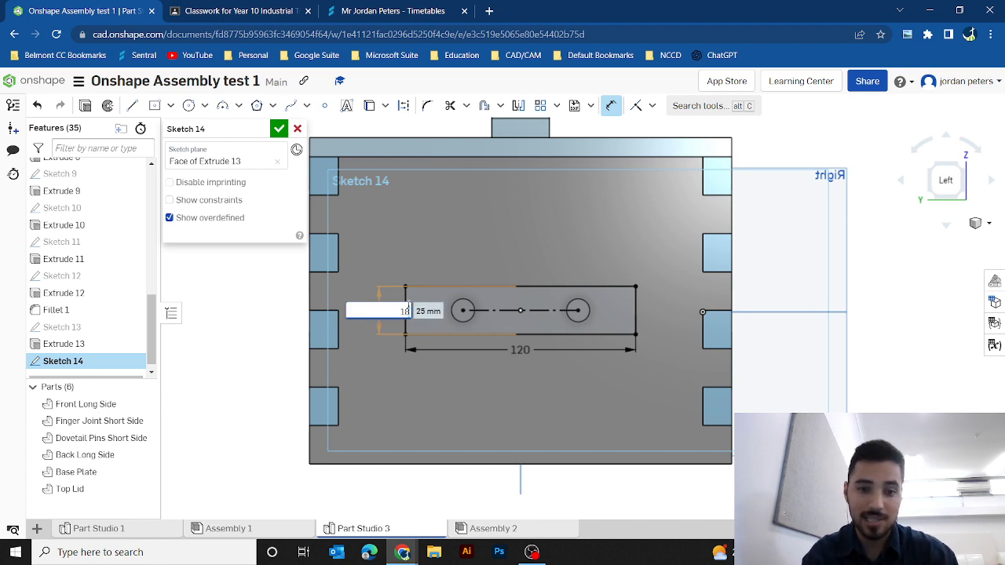
pyautogui.press('Return')
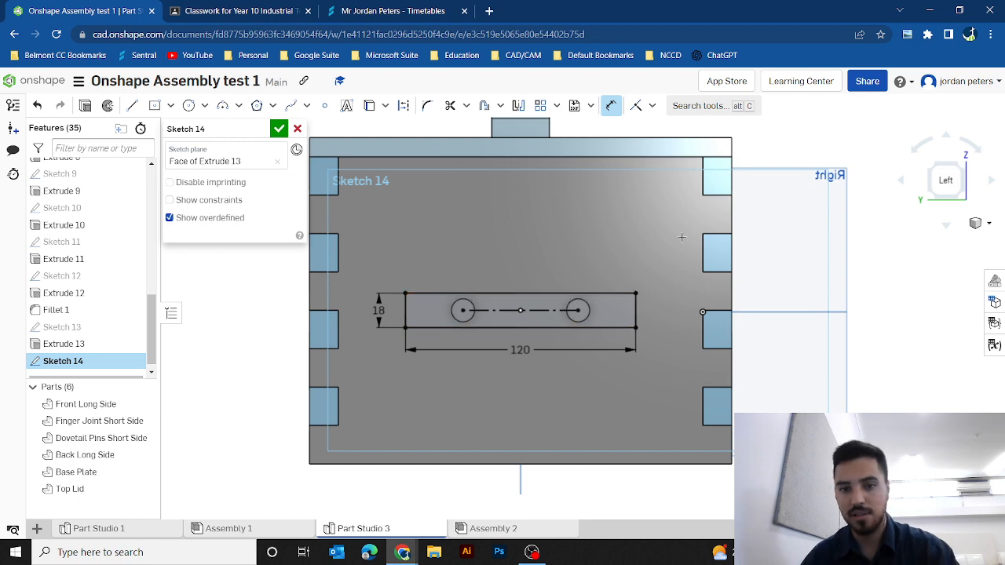
pyautogui.click(929, 166)
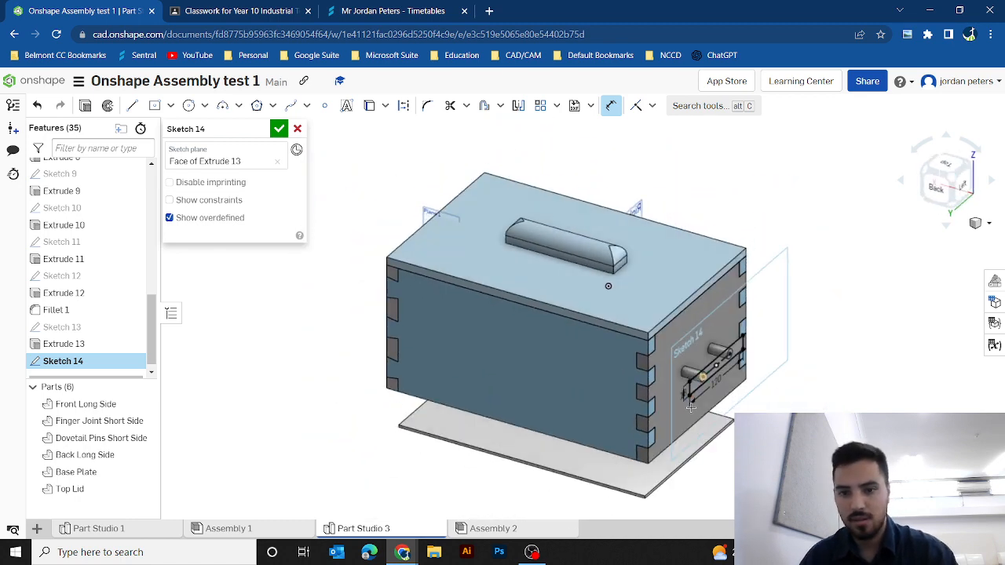
pyautogui.scroll(3, 720, 394)
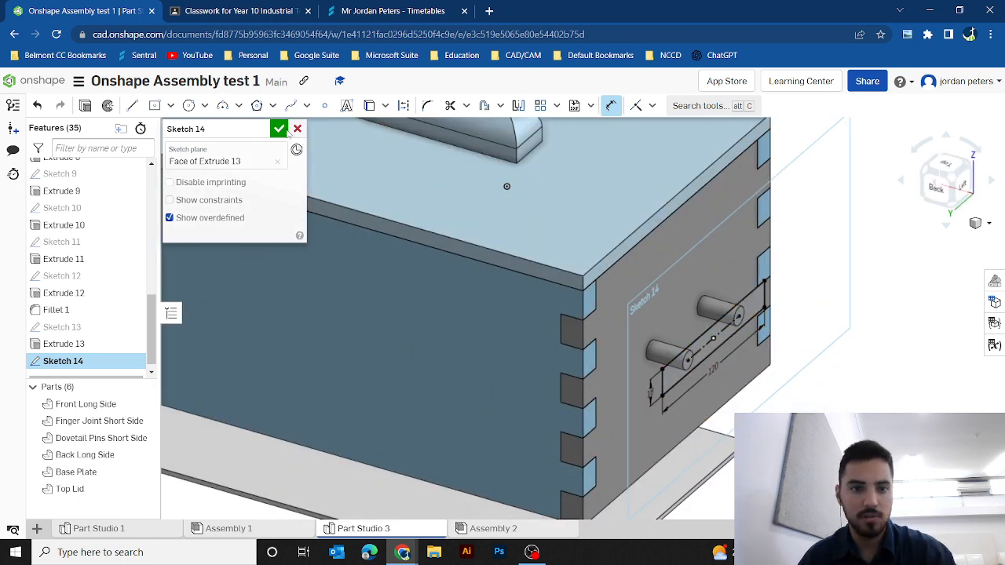
pyautogui.click(278, 128)
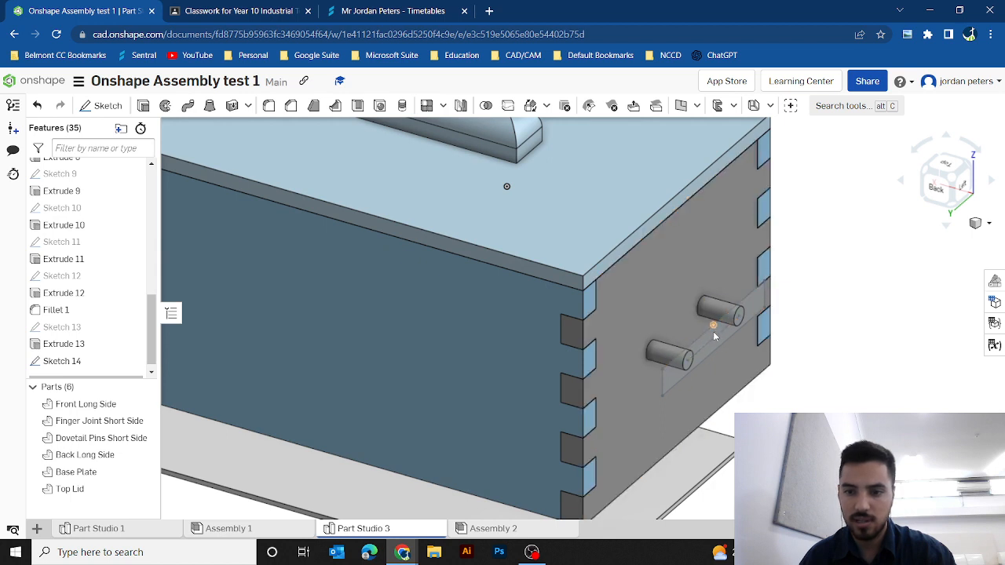
pyautogui.scroll(4, 712, 332)
pyautogui.click(711, 338)
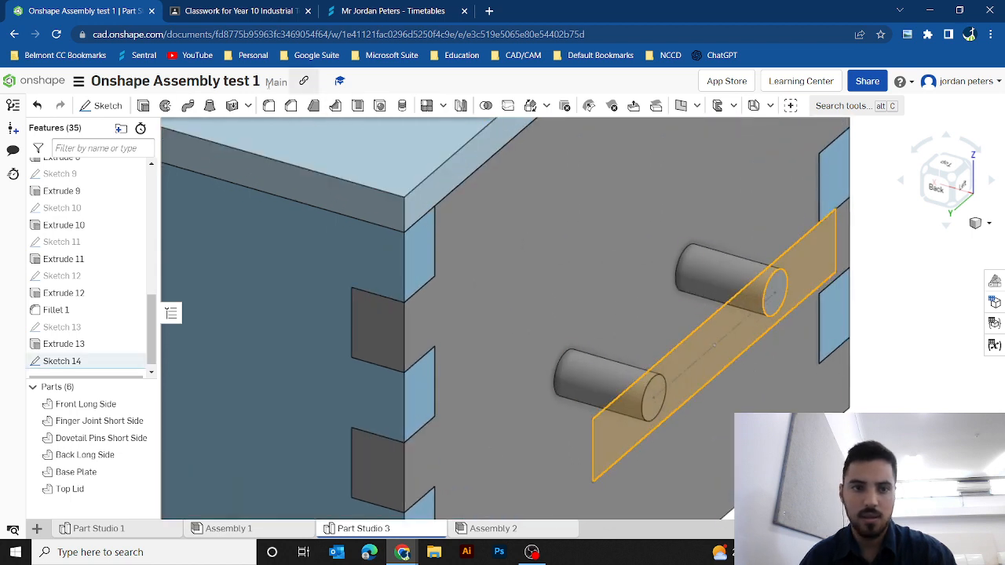
pyautogui.click(145, 108)
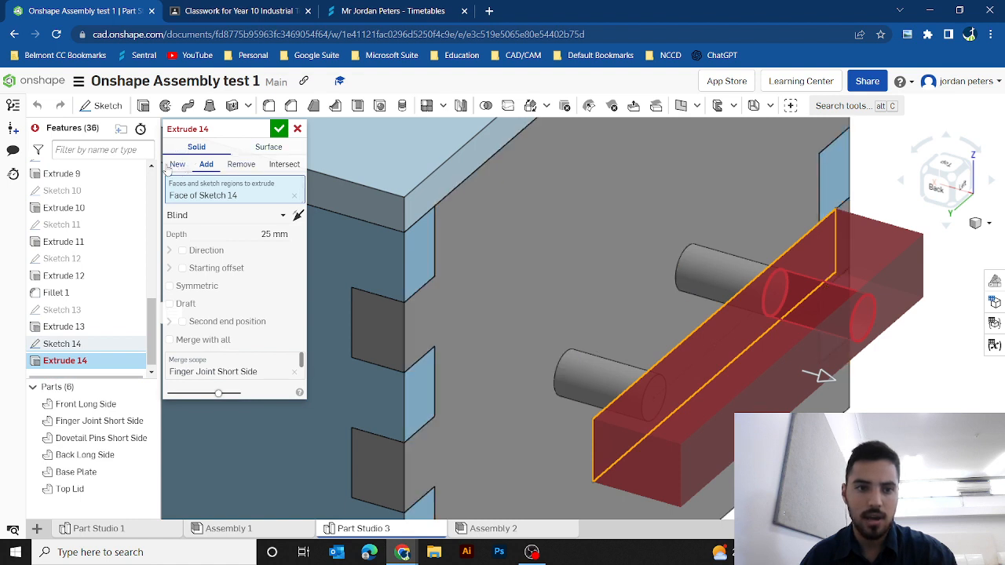
pyautogui.click(265, 233)
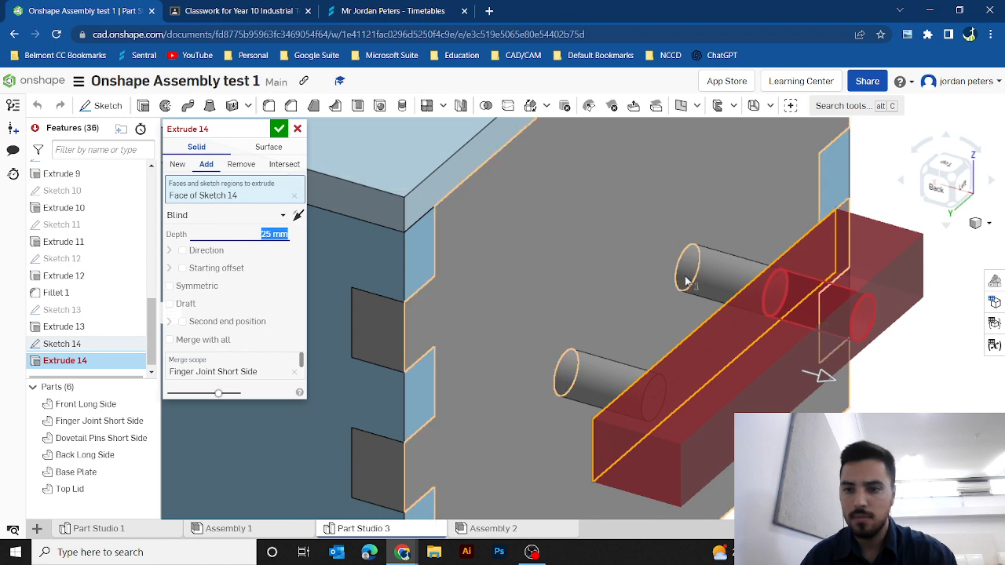
pyautogui.scroll(-2, 870, 330)
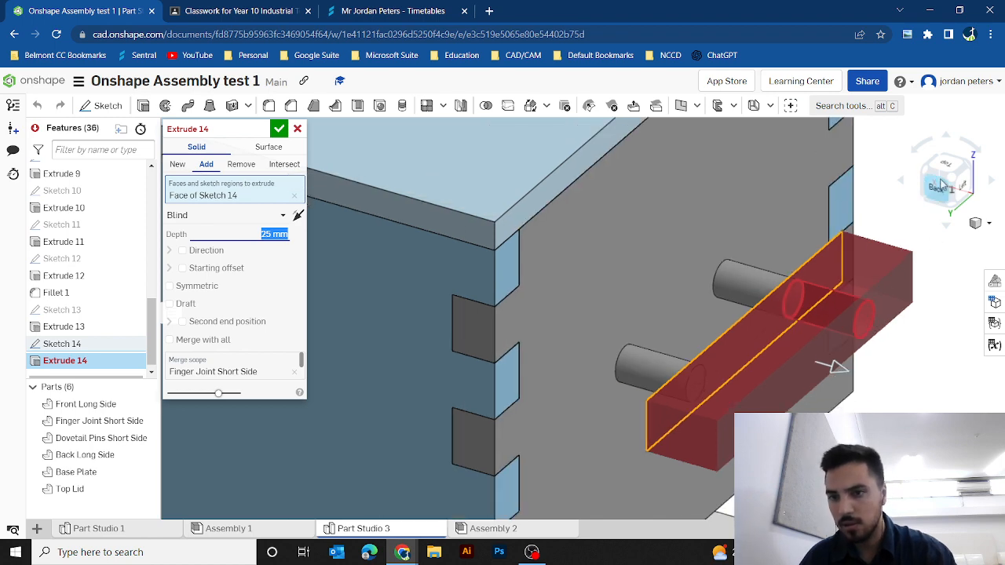
pyautogui.click(970, 169)
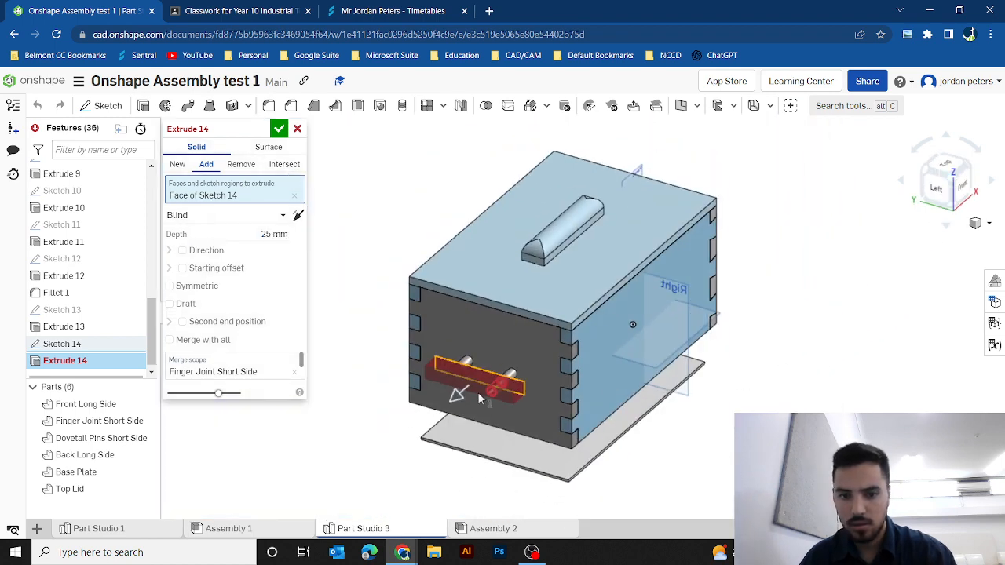
pyautogui.scroll(5, 478, 392)
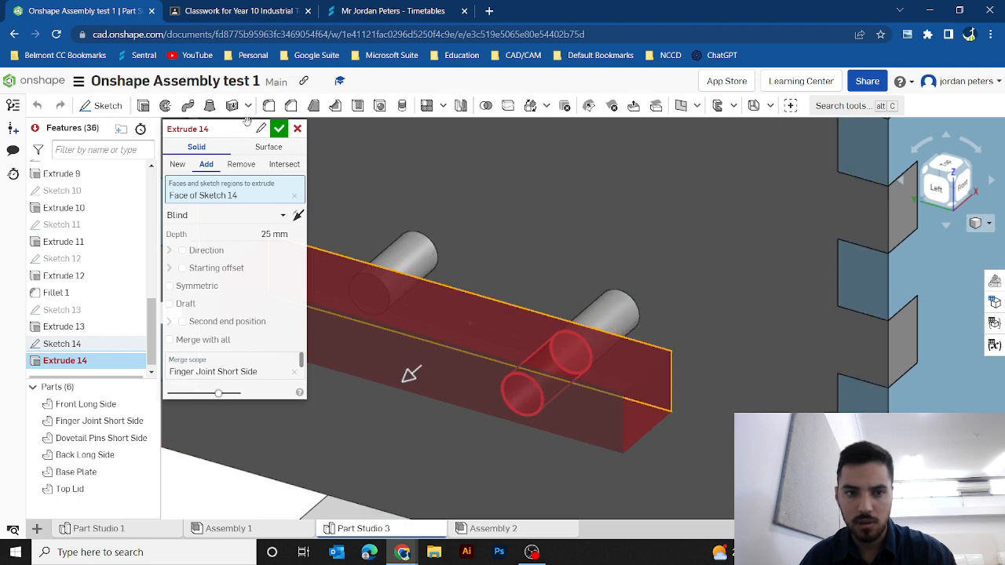
pyautogui.click(297, 128)
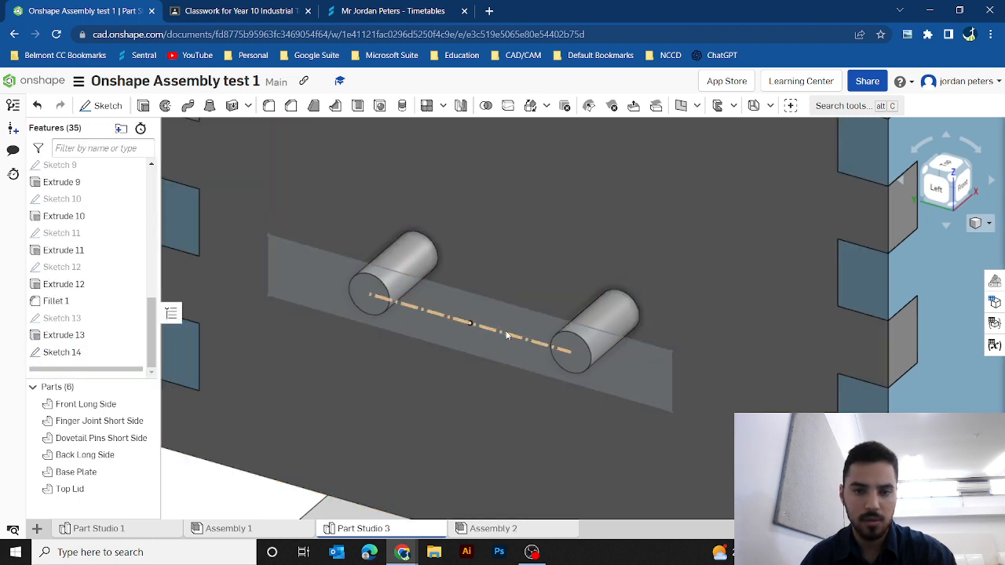
pyautogui.click(510, 320)
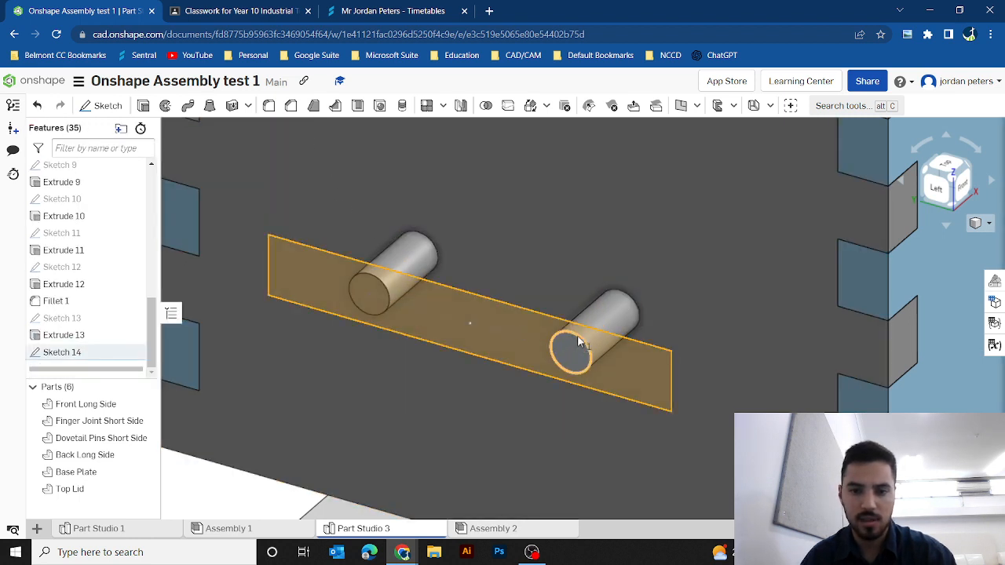
pyautogui.click(582, 276)
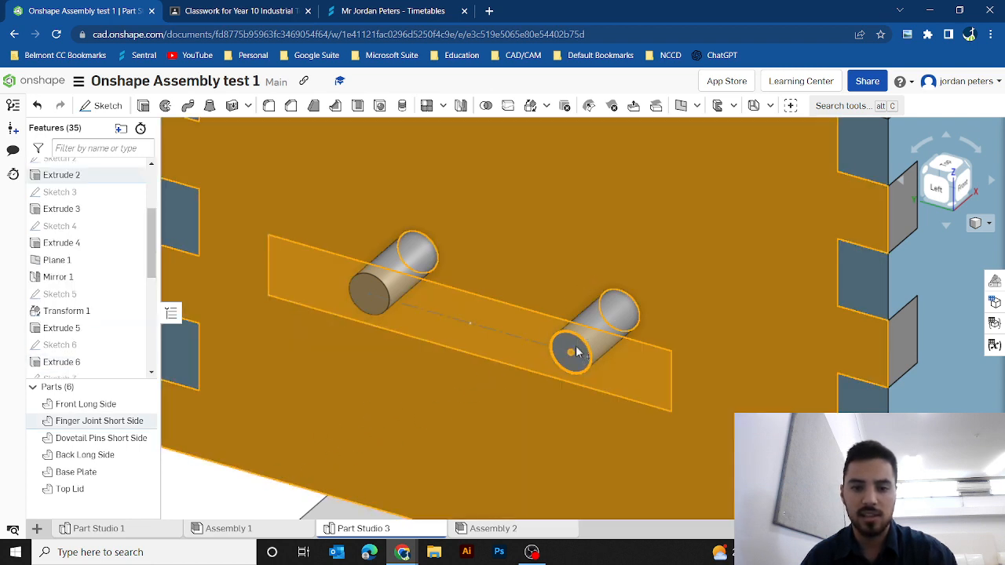
pyautogui.click(202, 504)
pyautogui.scroll(-5, 206, 491)
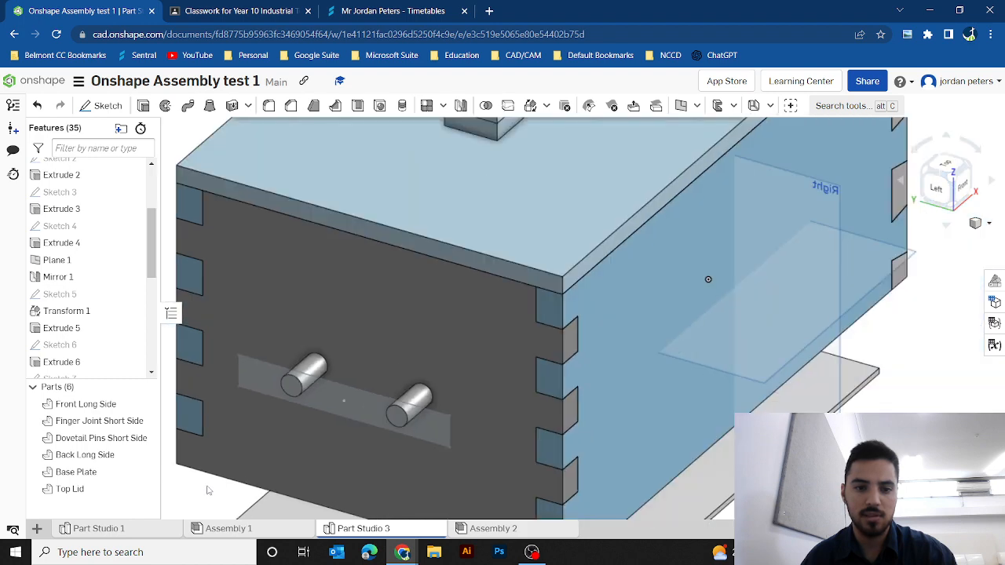
# Step: Extrude all regions of the grip sketch 15 mm outward from the pegs, adding the result to the Finger Joint Short Side
pyautogui.scroll(4, 314, 384)
pyautogui.click(328, 380)
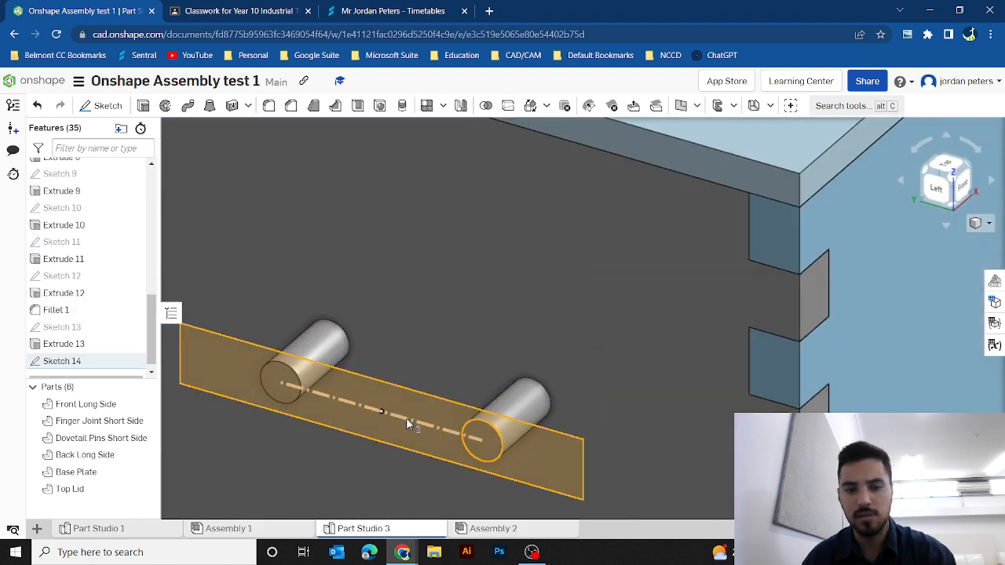
pyautogui.scroll(-4, 354, 405)
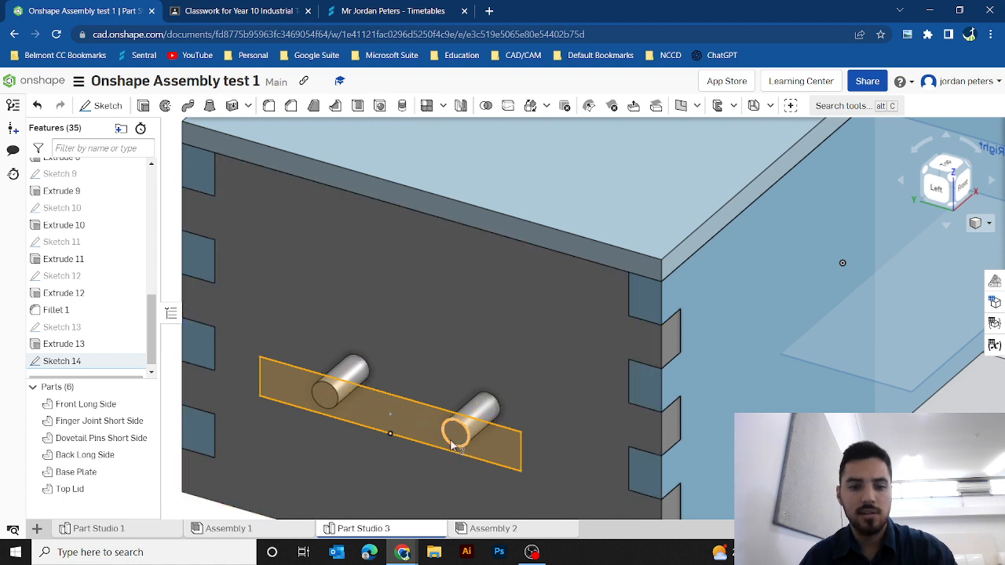
pyautogui.click(143, 105)
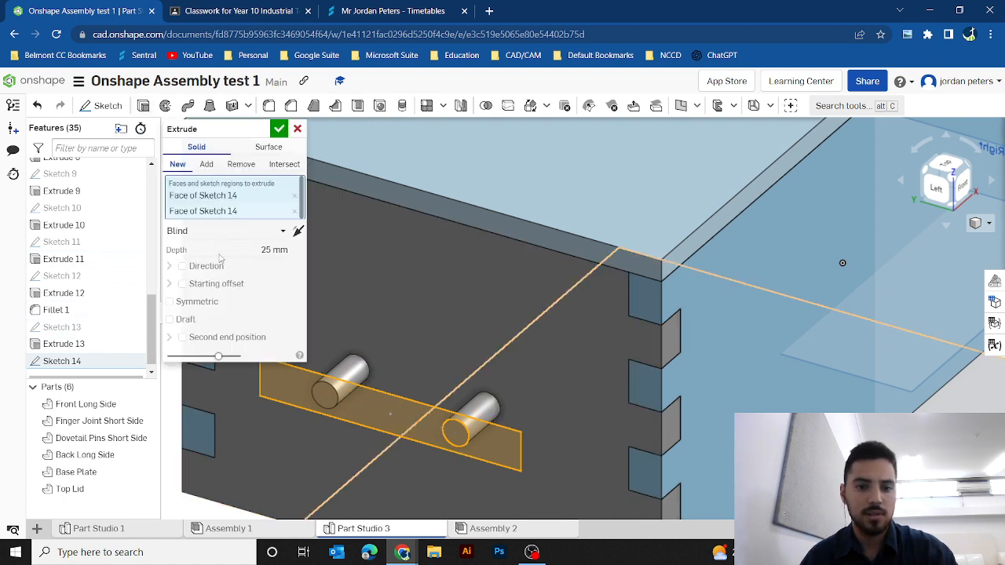
pyautogui.click(205, 164)
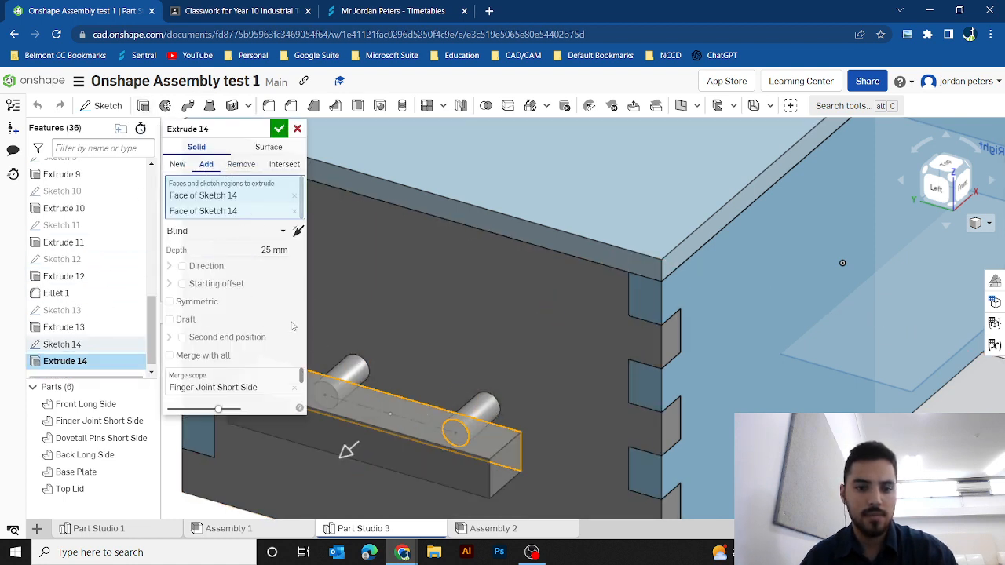
pyautogui.click(274, 250)
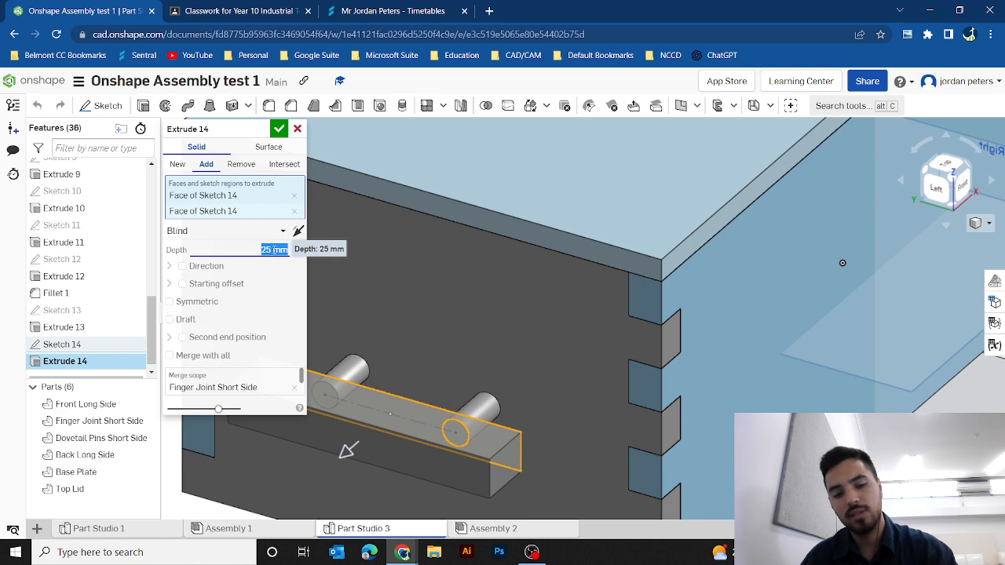
pyautogui.write('15')
pyautogui.press('Return')
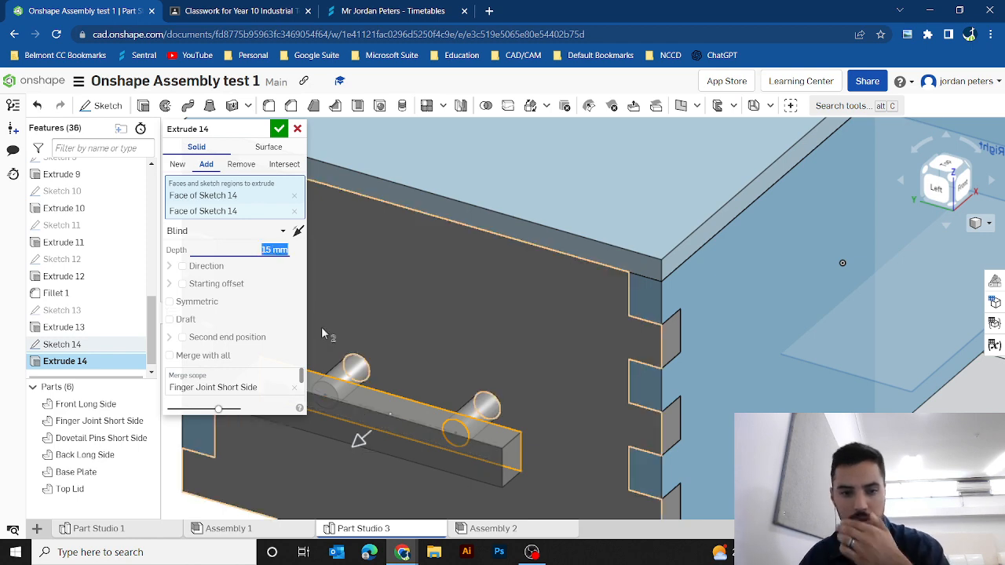
pyautogui.click(921, 167)
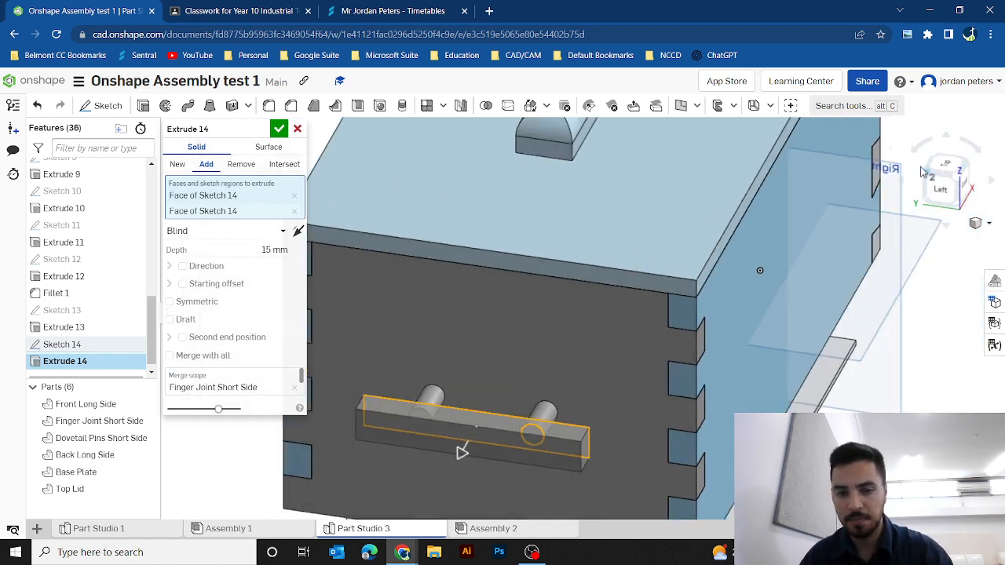
pyautogui.click(933, 209)
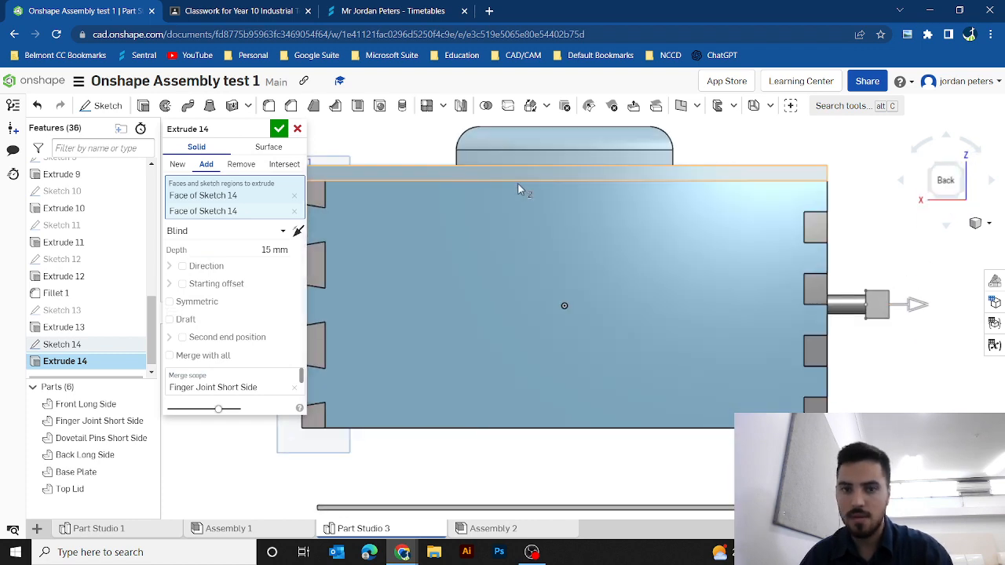
pyautogui.click(280, 128)
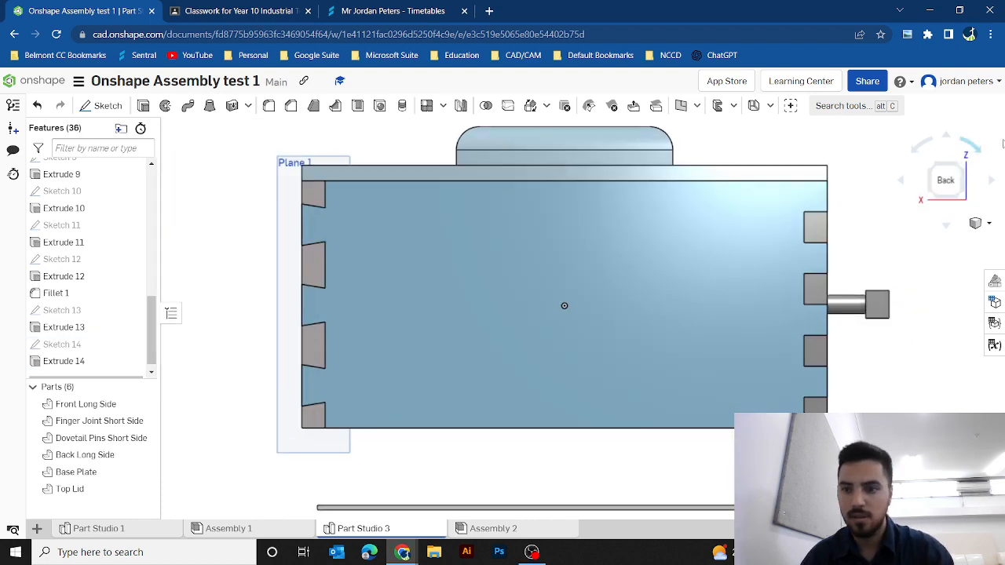
# Step: Start a fillet with a 6 mm radius on the grip's two outer long edges and its upper inner long edge
pyautogui.click(933, 167)
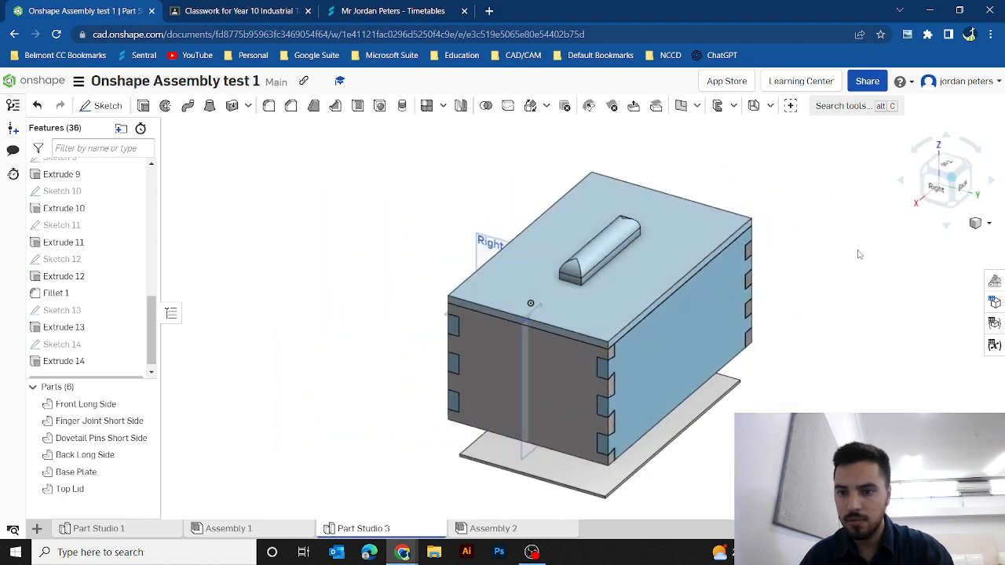
pyautogui.click(959, 184)
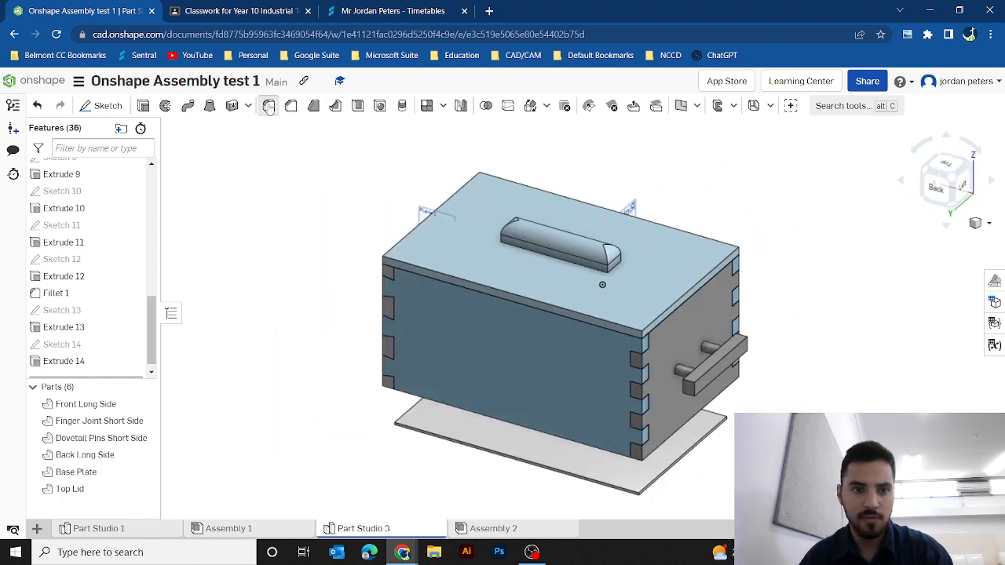
pyautogui.click(269, 107)
pyautogui.scroll(5, 716, 351)
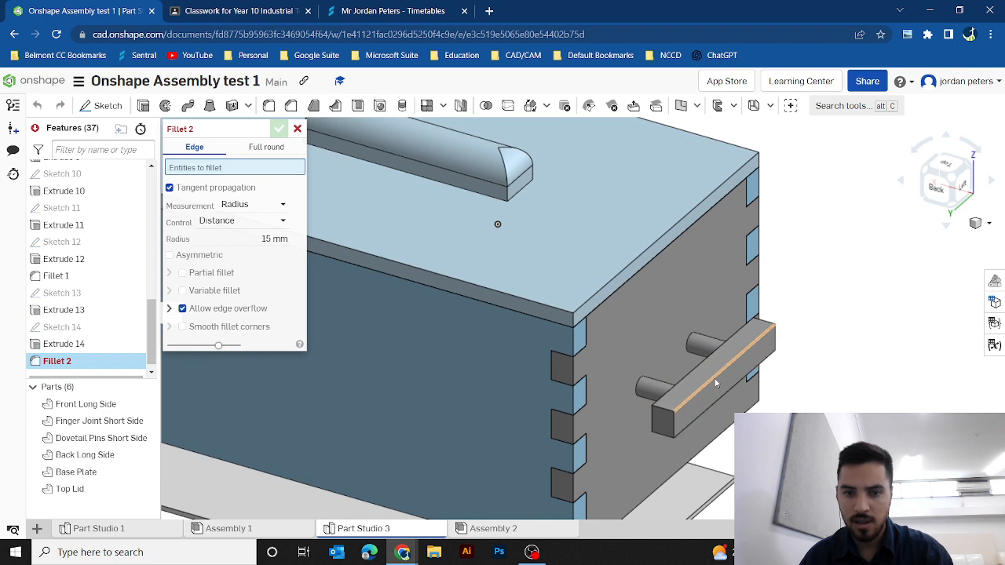
pyautogui.click(716, 383)
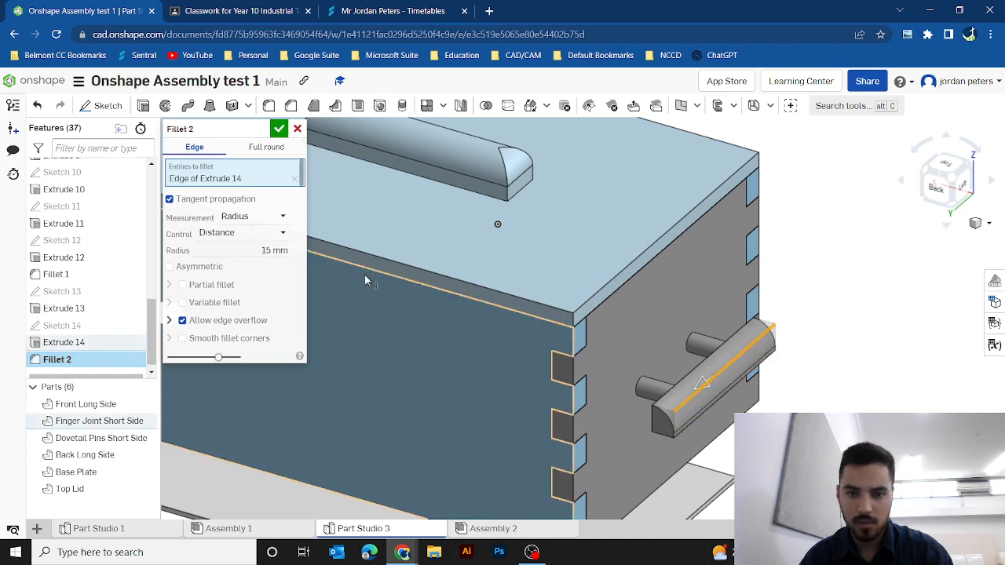
pyautogui.click(270, 250)
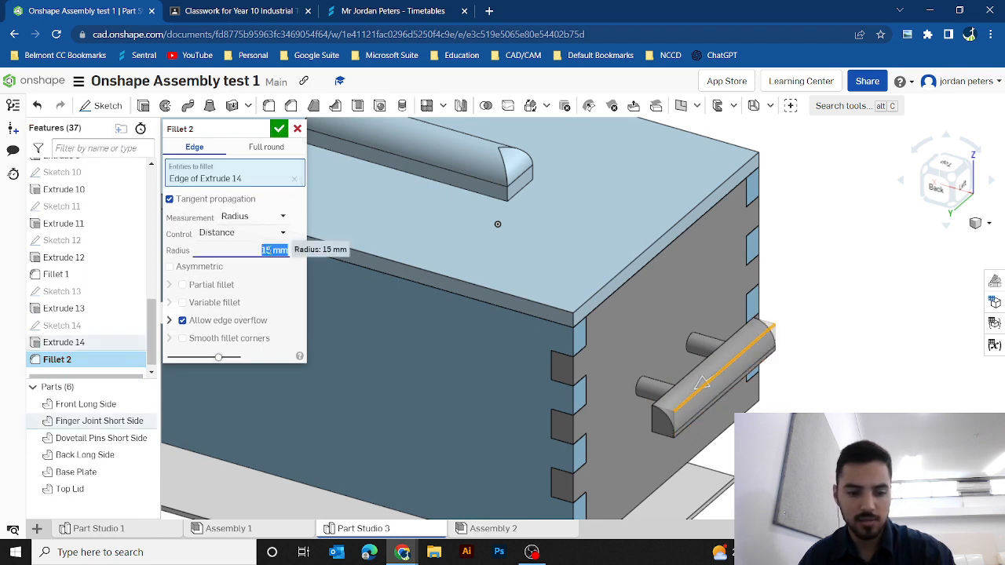
pyautogui.write('6')
pyautogui.press('Return')
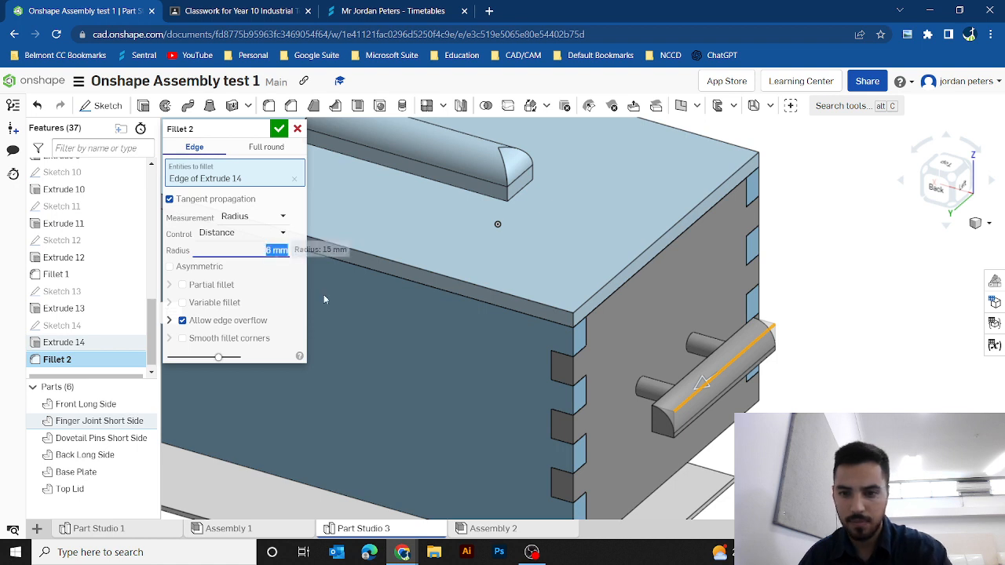
pyautogui.click(686, 429)
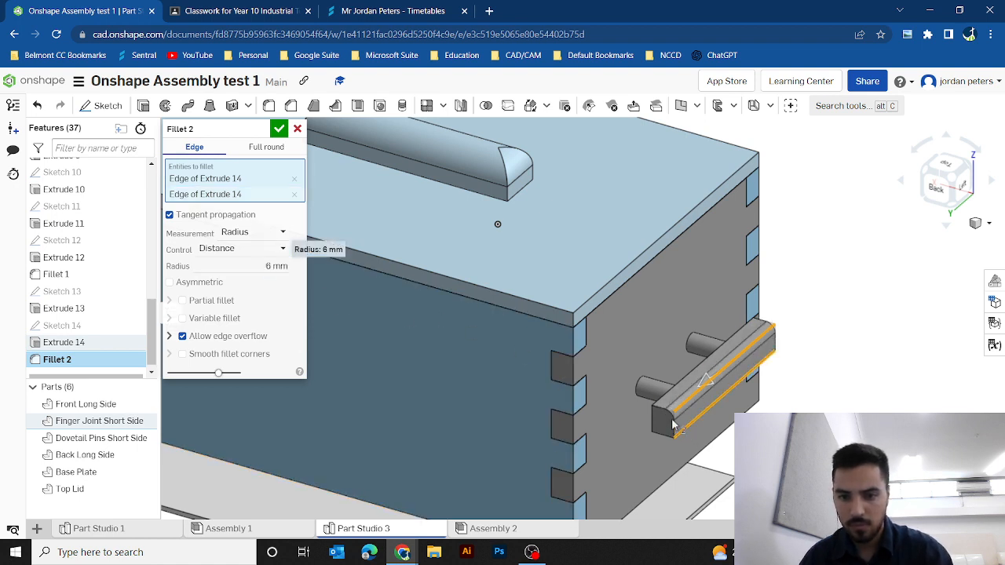
pyautogui.click(665, 398)
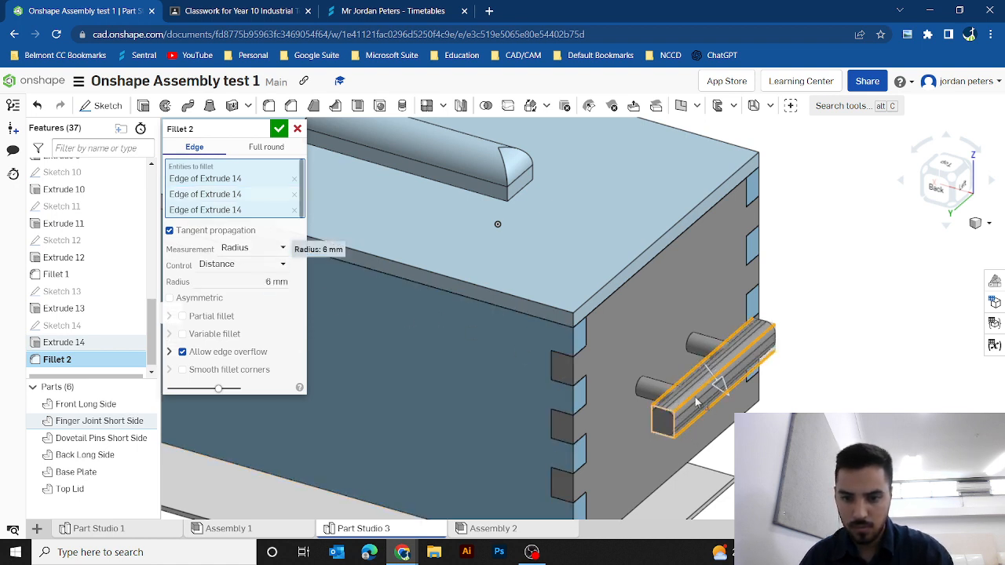
# Step: Hide the Dovetail Pins Short Side and Back Long Side parts
pyautogui.click(926, 179)
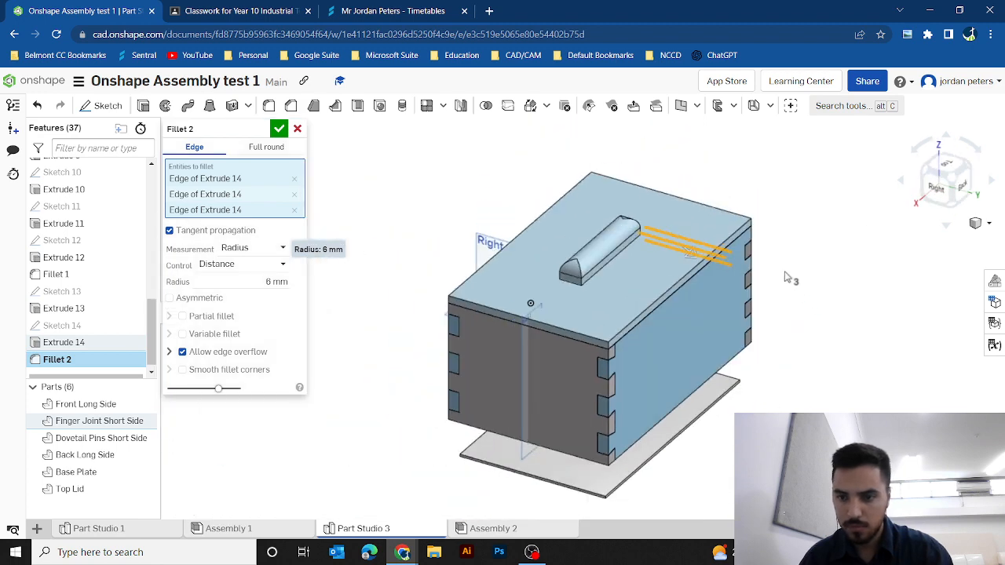
pyautogui.click(144, 438)
pyautogui.click(145, 455)
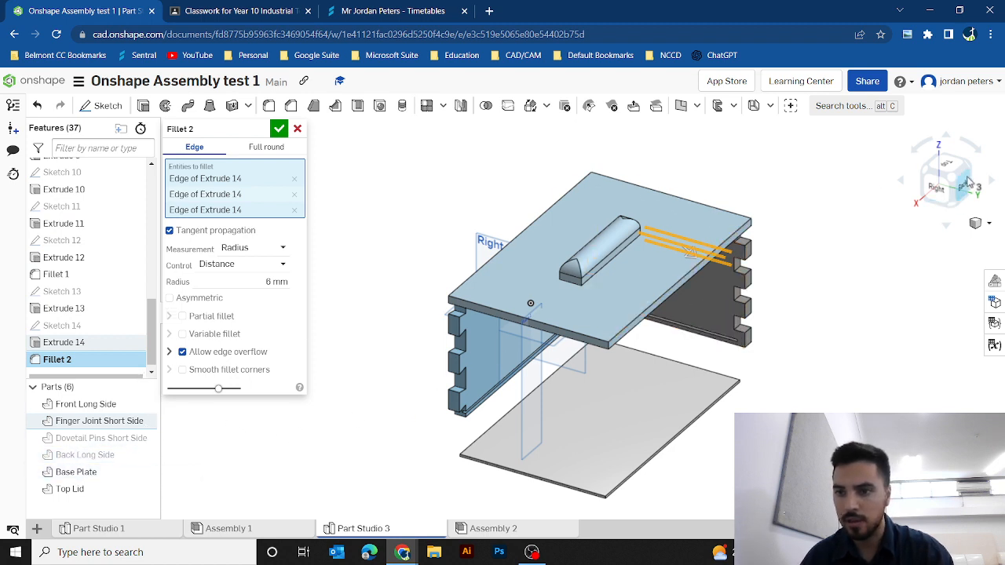
# Step: Add the grip's lower inner long edge to the fillet selection
pyautogui.click(967, 184)
pyautogui.scroll(5, 871, 323)
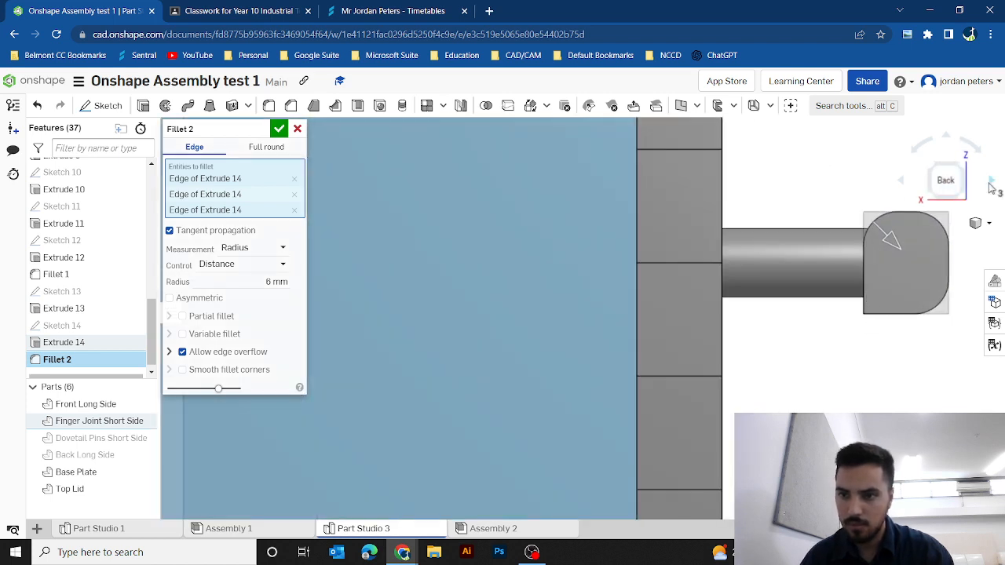
pyautogui.click(991, 185)
pyautogui.scroll(4, 928, 315)
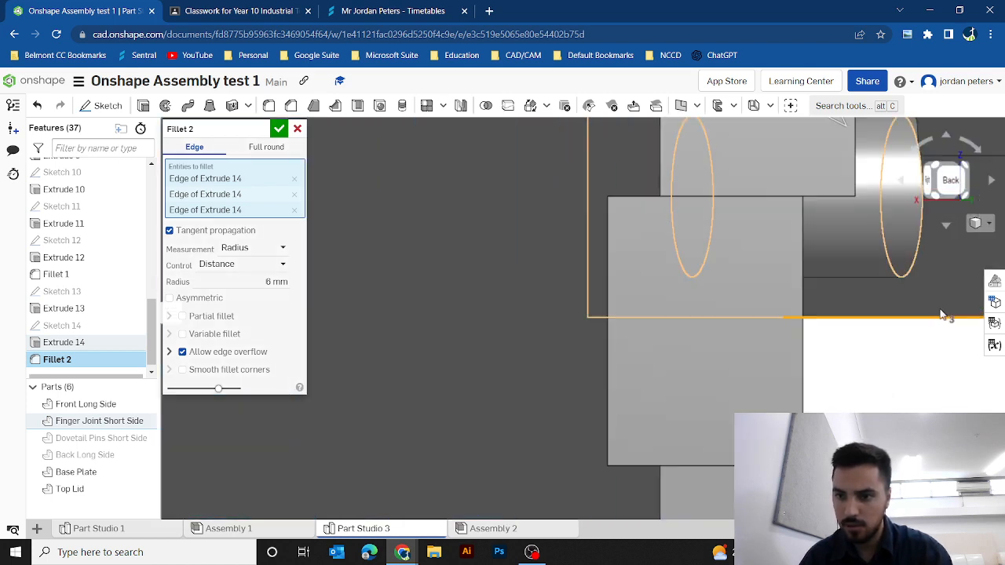
pyautogui.click(936, 322)
pyautogui.scroll(-5, 938, 316)
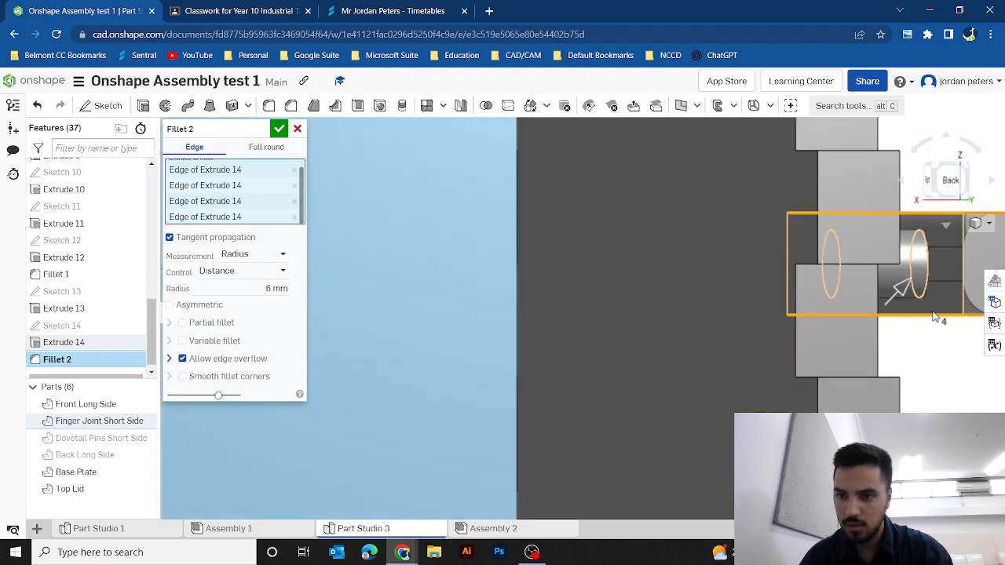
pyautogui.click(965, 171)
pyautogui.scroll(5, 710, 367)
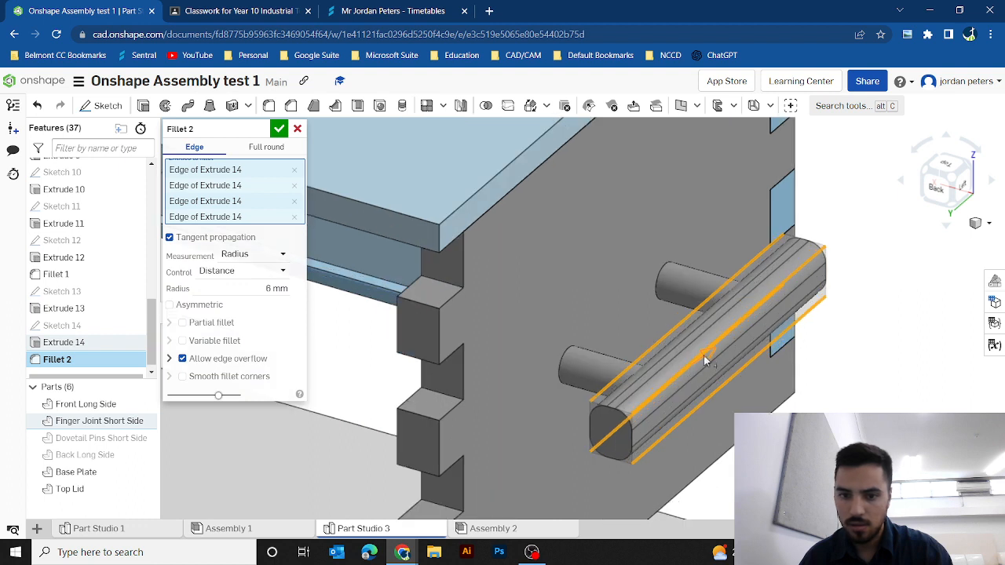
# Step: Set the grip fillet's radius to 8 mm and finish the fillet
pyautogui.click(276, 289)
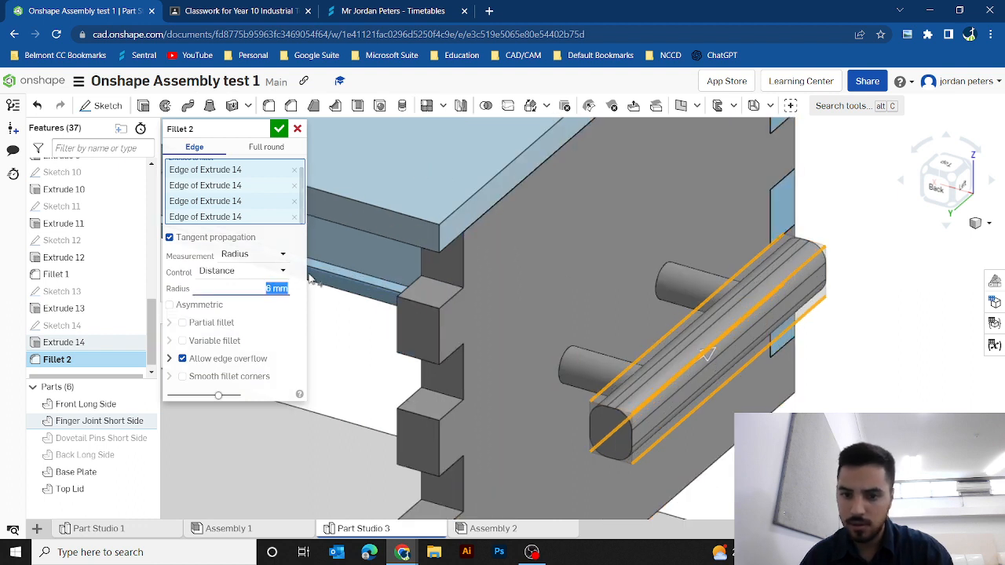
pyautogui.write('8')
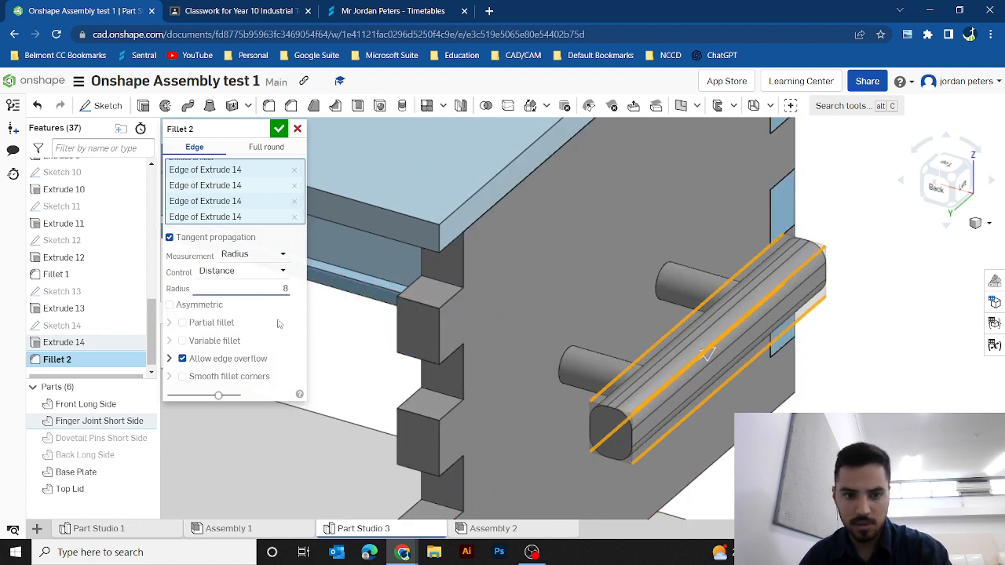
pyautogui.press('Return')
pyautogui.scroll(-2, 754, 345)
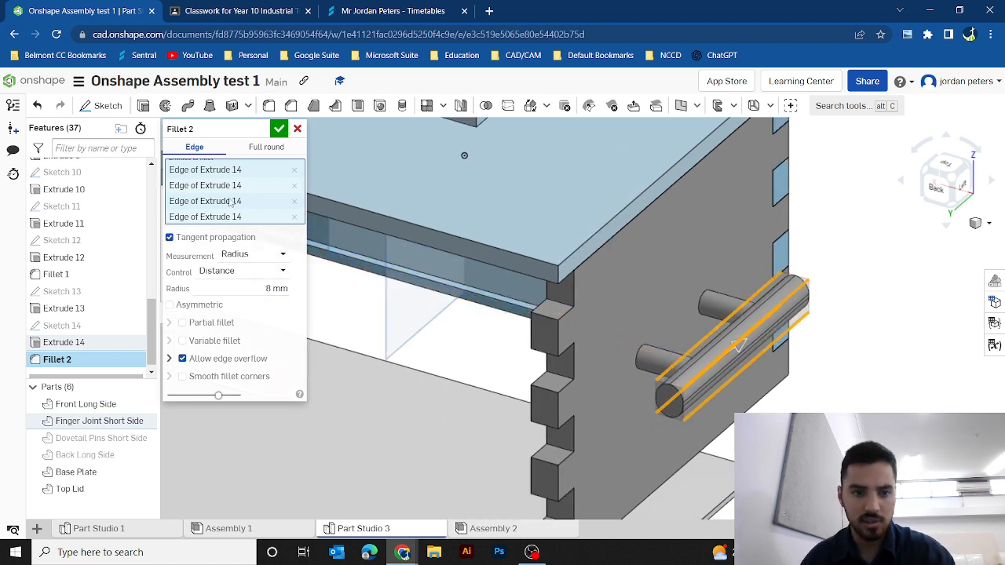
pyautogui.click(278, 130)
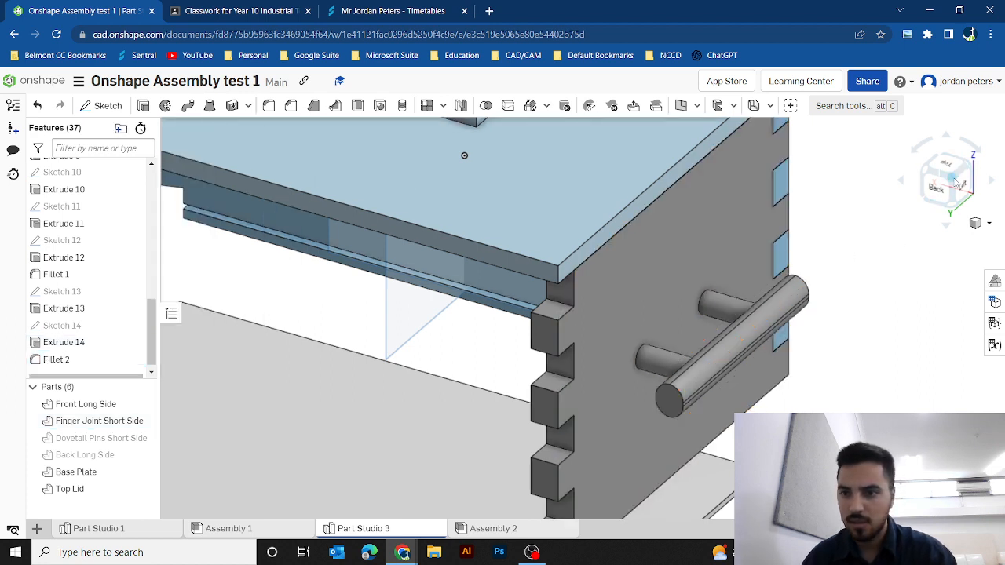
# Step: Show the Dovetail Pins Short Side and Back Long Side parts again
pyautogui.scroll(-5, 702, 378)
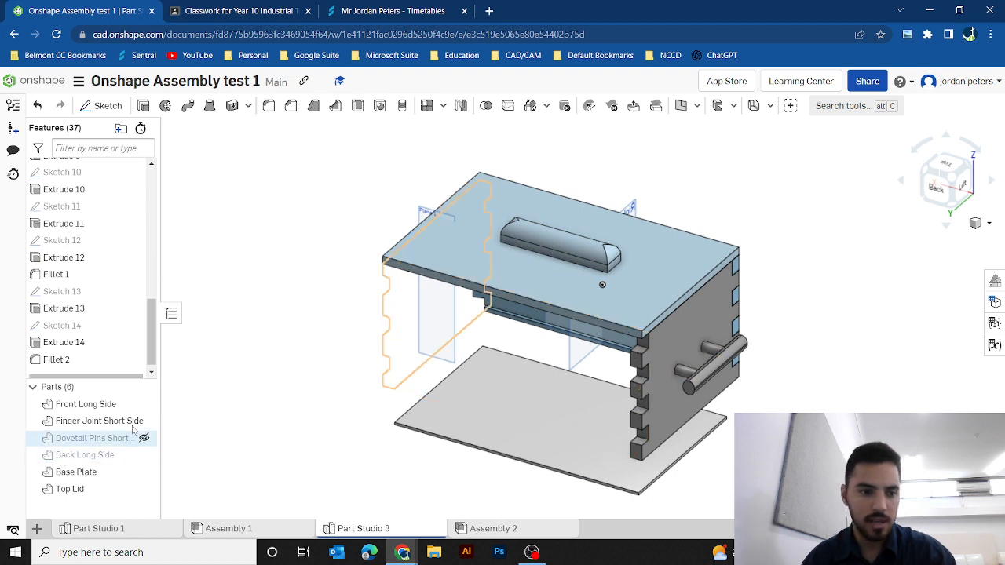
pyautogui.click(144, 438)
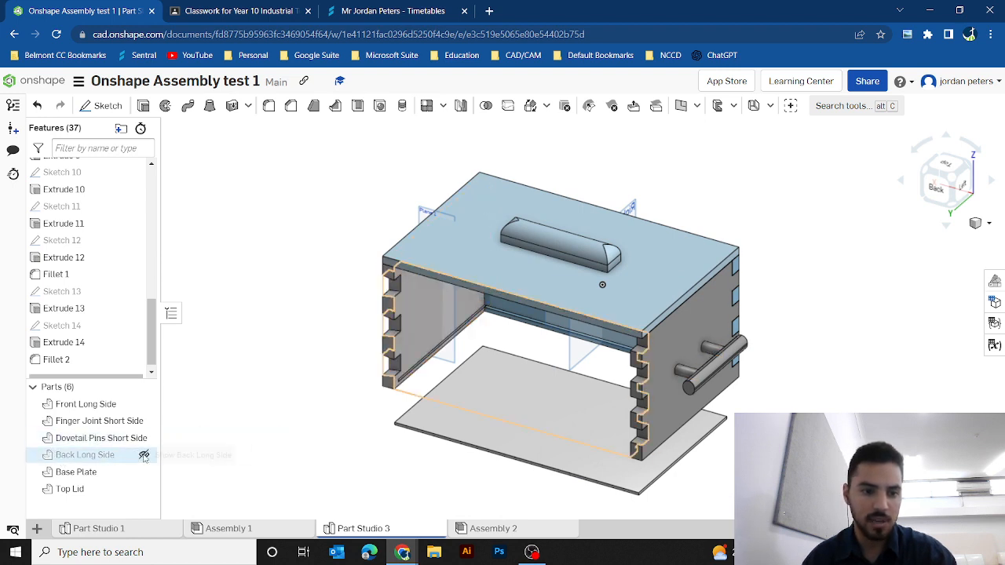
pyautogui.click(144, 455)
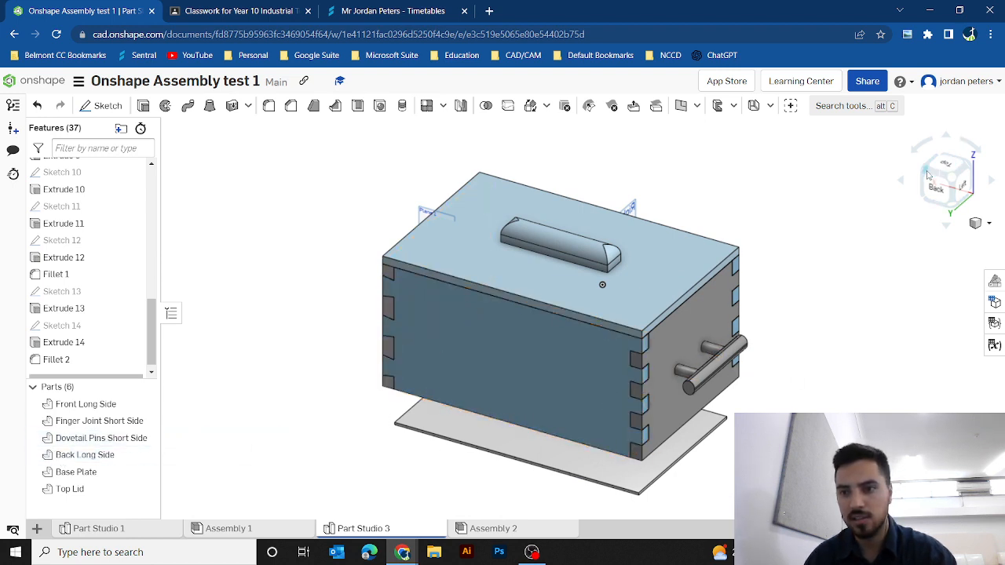
# Step: Open Assembly 1 to examine the handle on the box from the left and front sides, and switch to Part Studio 1
pyautogui.moveTo(509, 530)
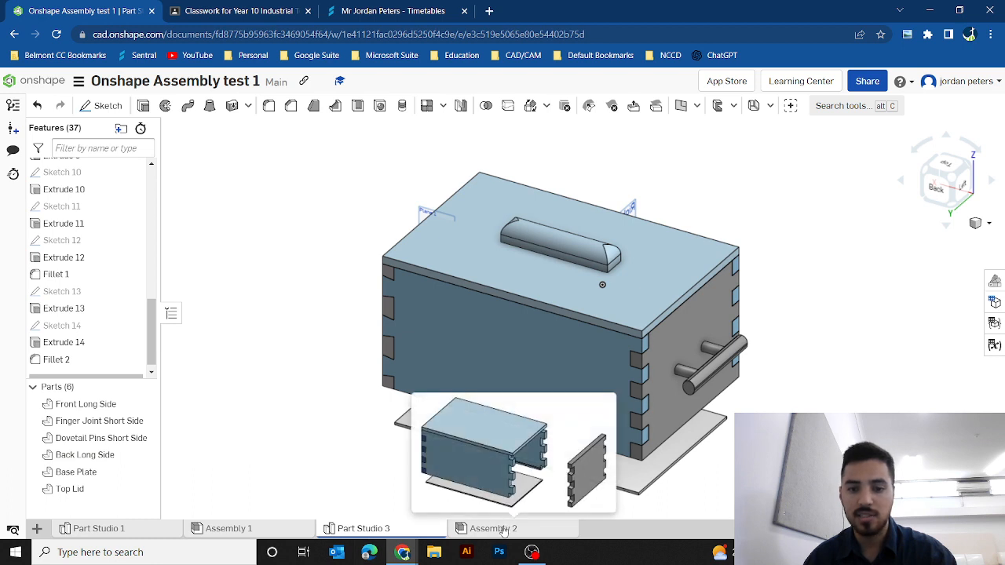
pyautogui.click(227, 528)
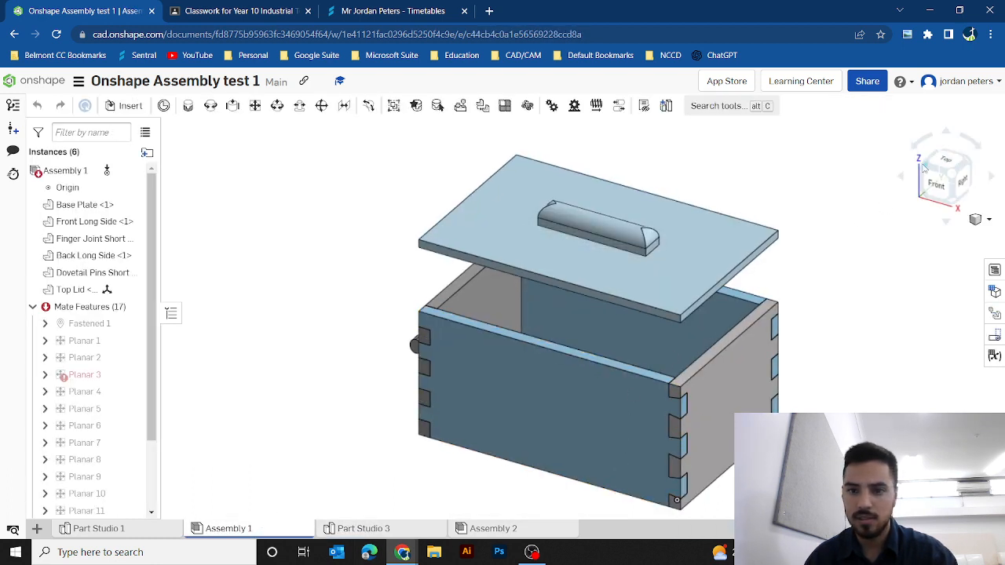
pyautogui.click(932, 169)
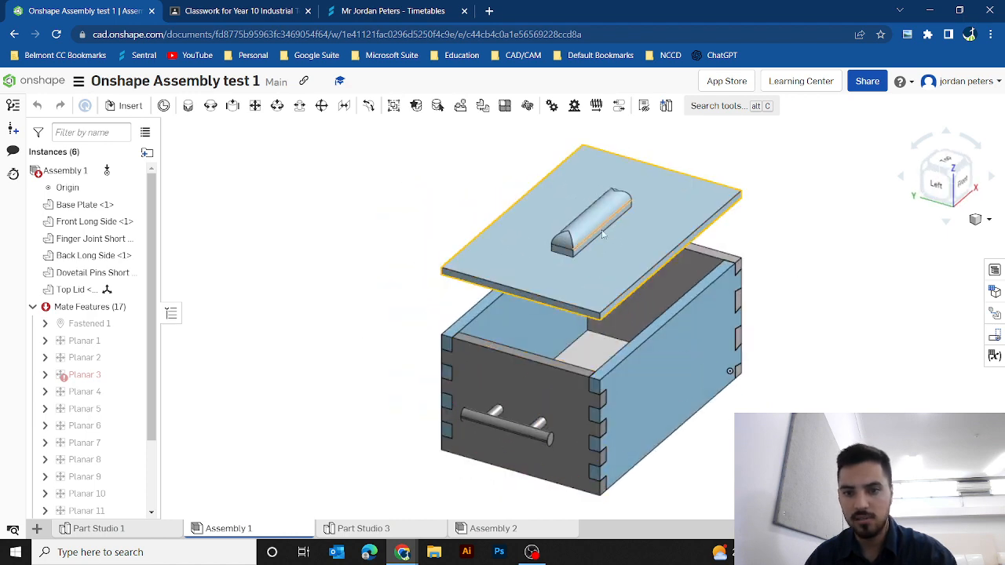
pyautogui.click(971, 168)
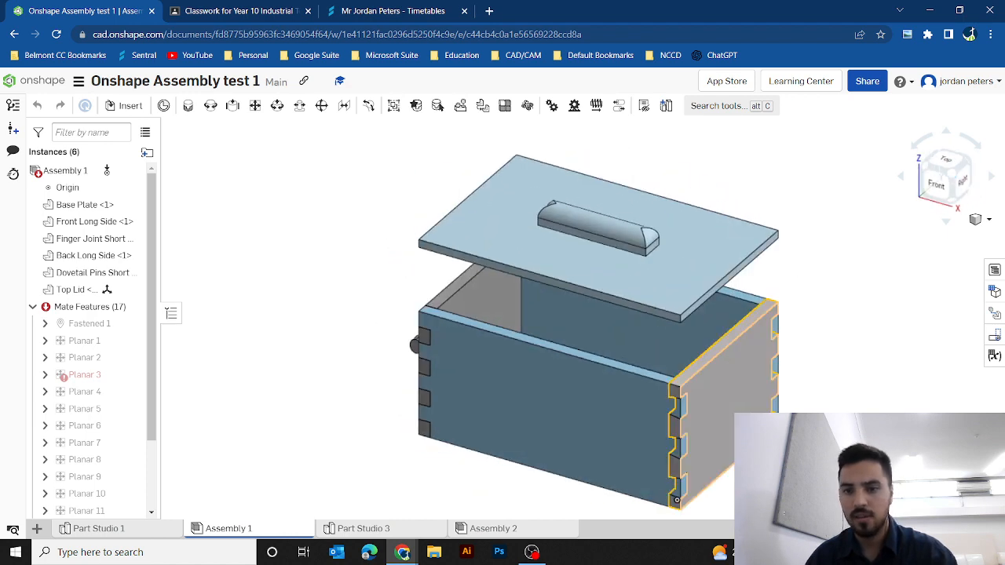
pyautogui.click(99, 529)
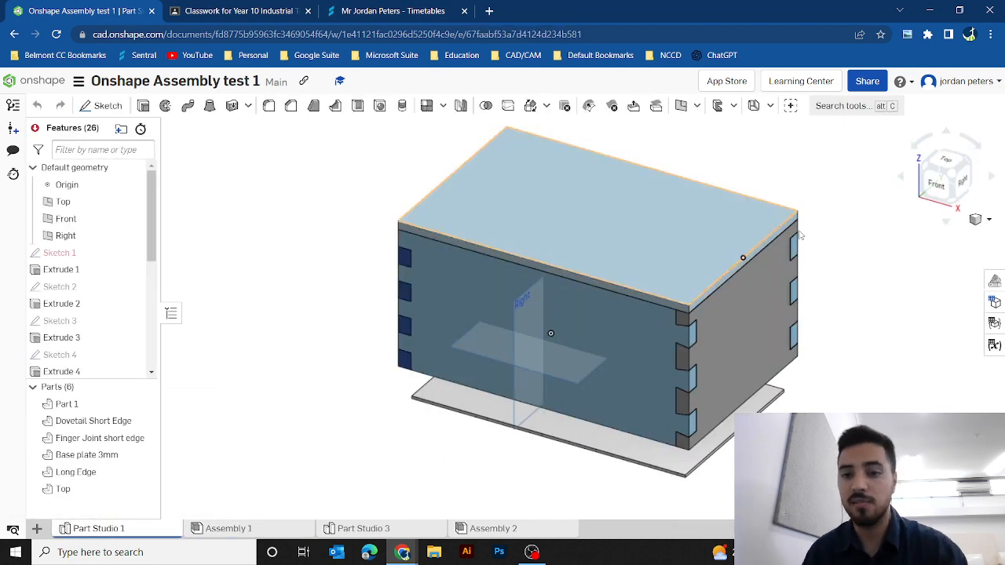
# Step: Switch to Part Studio 3 and hide the Top Lid part to see inside the box from above
pyautogui.click(380, 529)
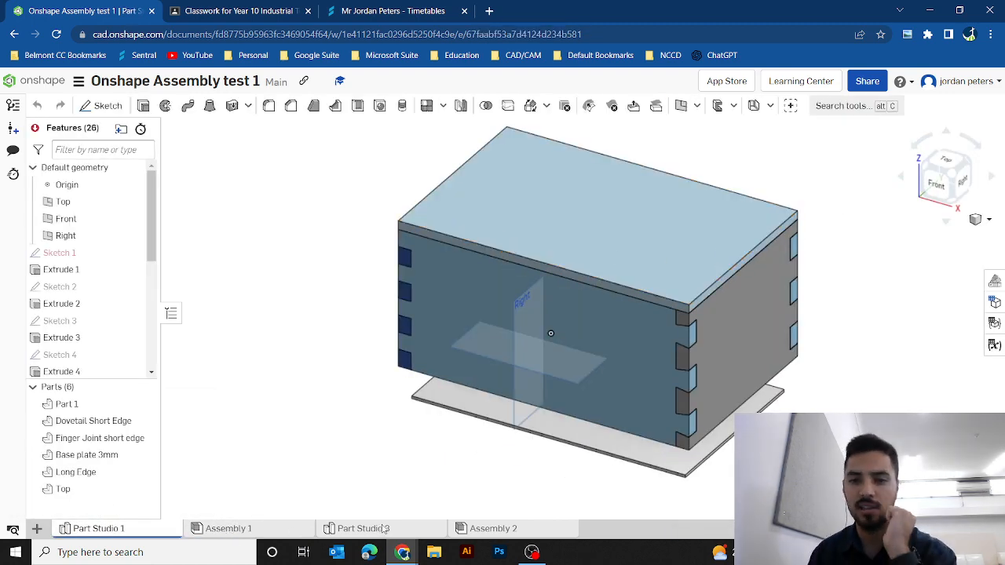
pyautogui.click(937, 167)
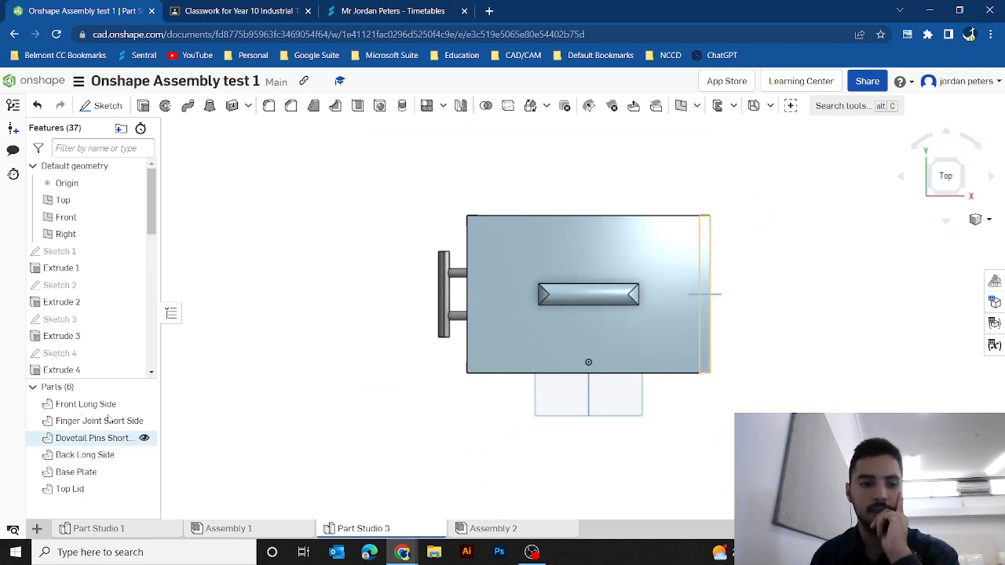
pyautogui.click(144, 489)
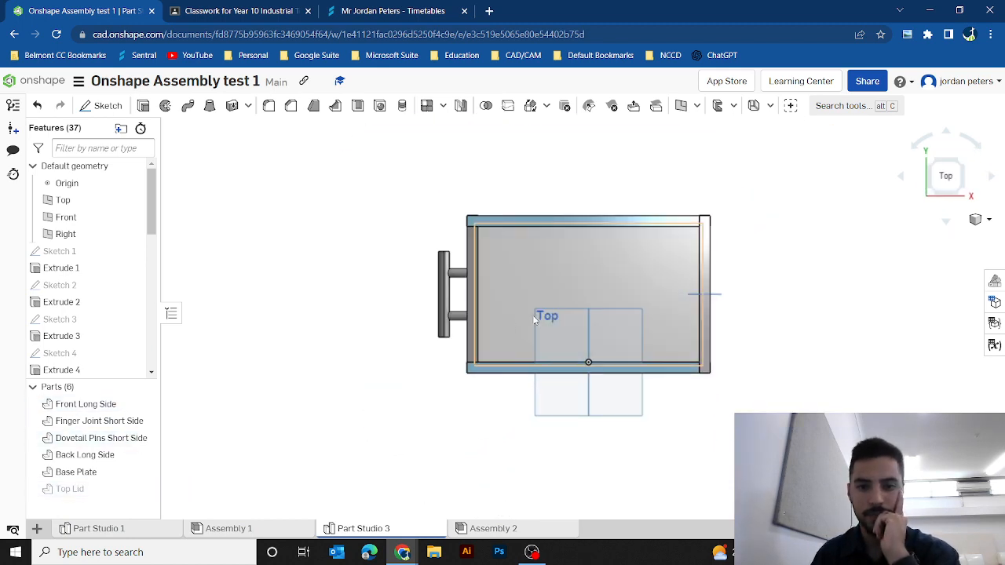
pyautogui.scroll(3, 532, 315)
pyautogui.scroll(-2, 520, 325)
pyautogui.scroll(1, 525, 322)
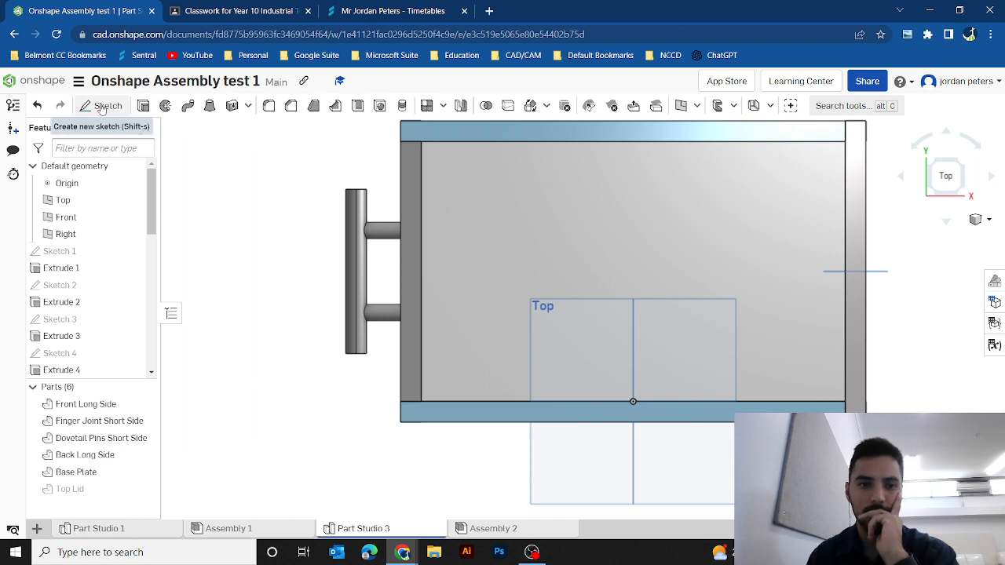
# Step: Start a sketch on the Back Long Side's top face and draw a 1.5 mm line from the midpoint of the Finger Joint Short Side's inner edge
pyautogui.click(455, 133)
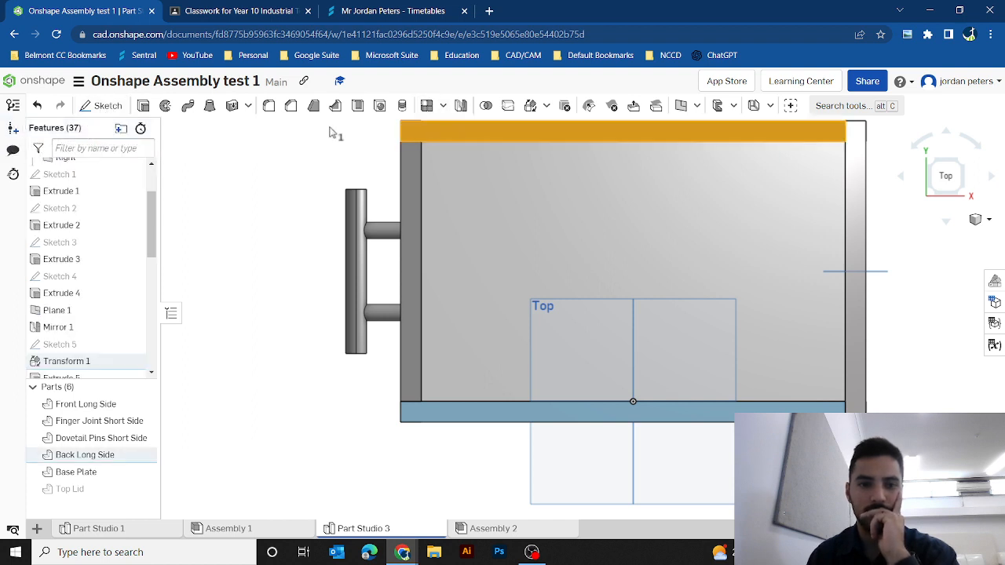
pyautogui.click(108, 107)
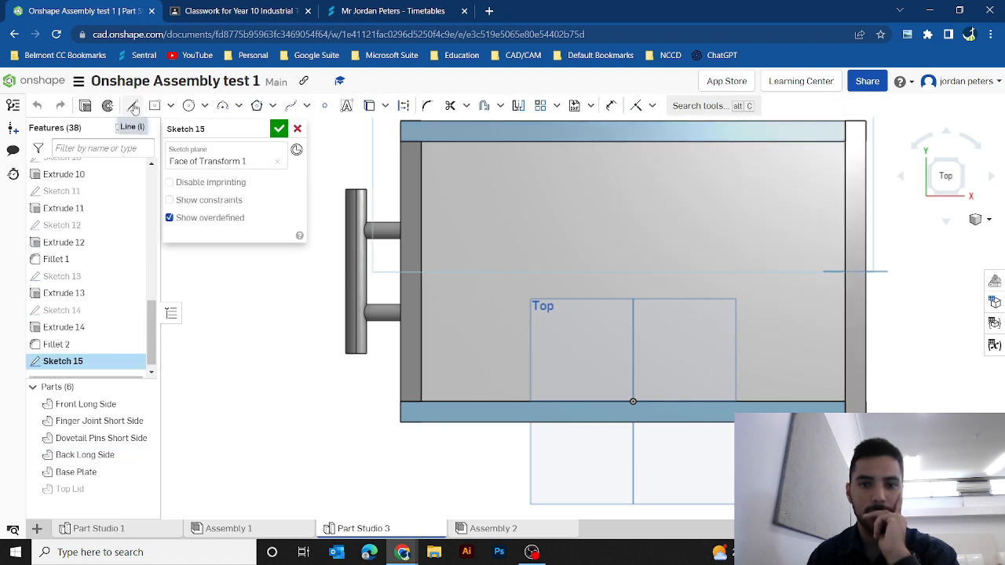
pyautogui.click(403, 105)
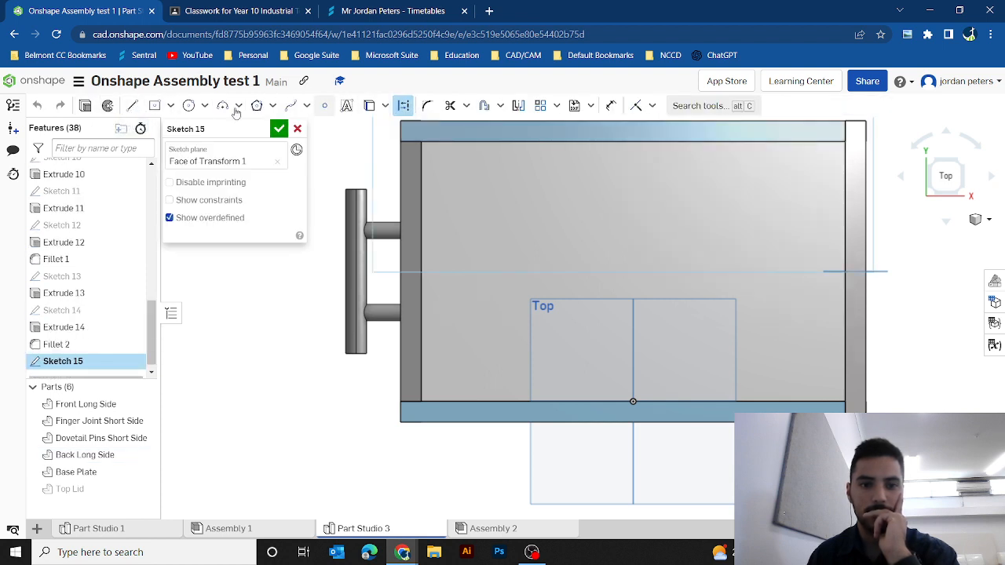
pyautogui.click(134, 107)
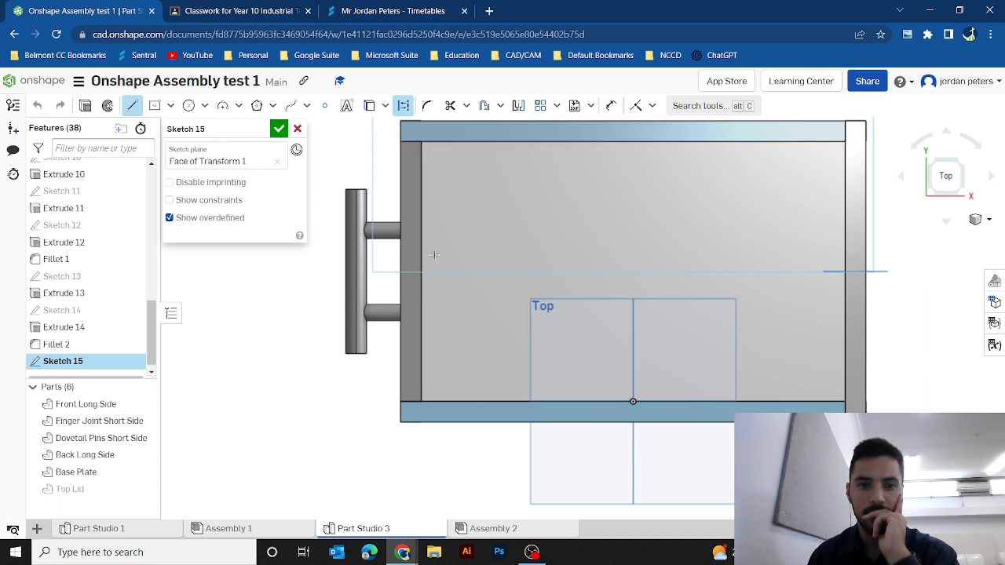
pyautogui.scroll(2, 420, 271)
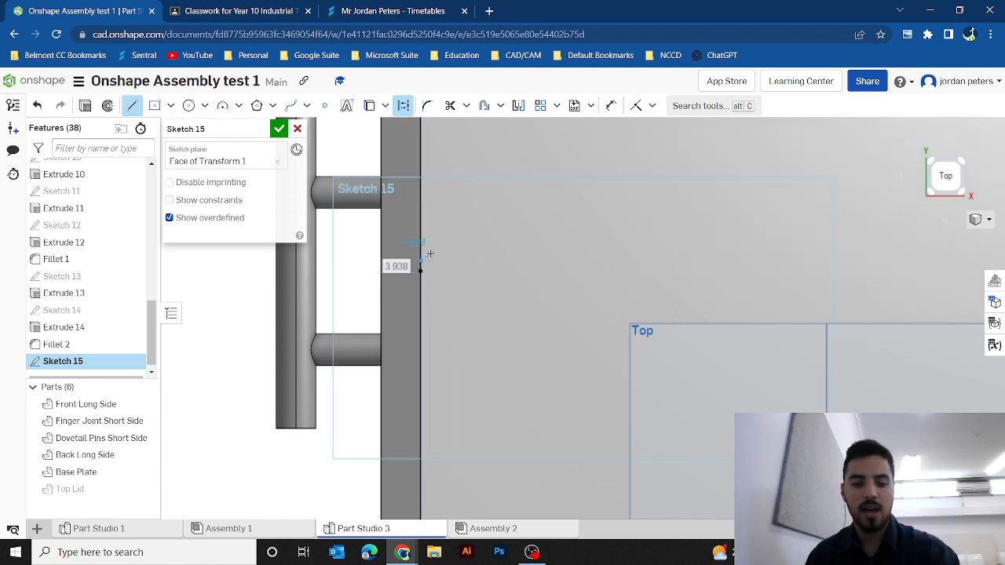
pyautogui.write('1.5')
pyautogui.press('Return')
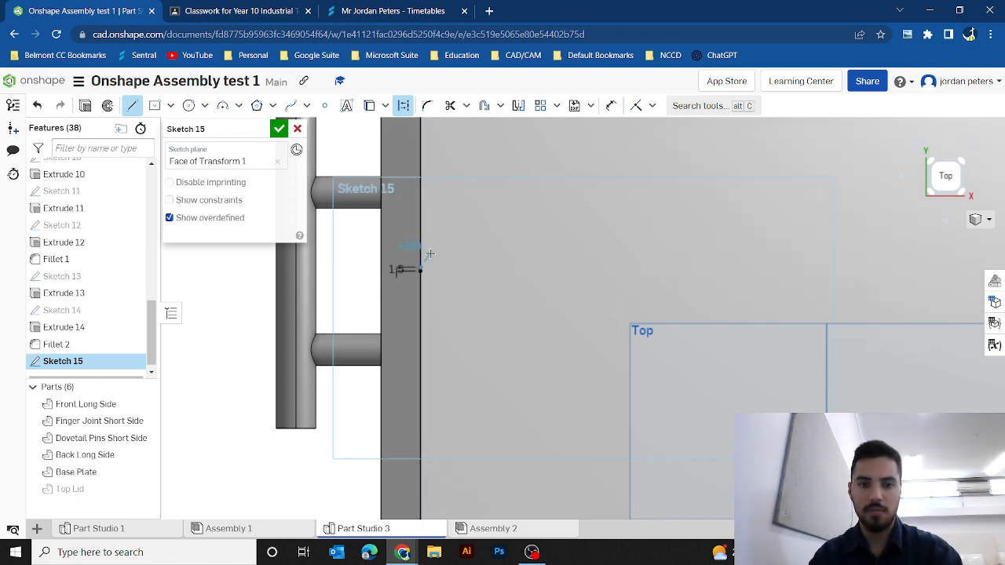
# Step: Draw a 3 mm line along the same inner edge from the upper end of the 1.5 mm line
pyautogui.press('f')
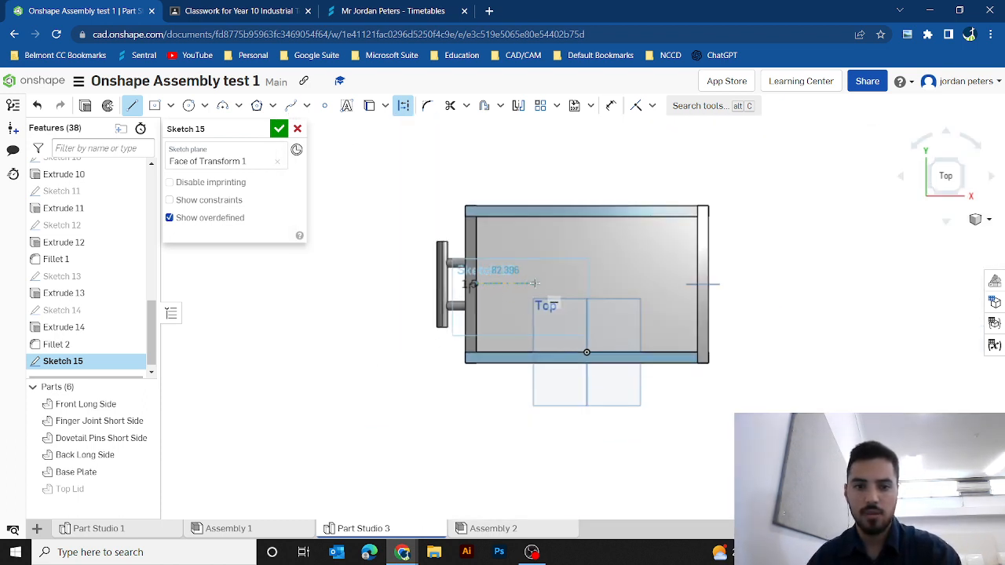
pyautogui.scroll(8, 499, 275)
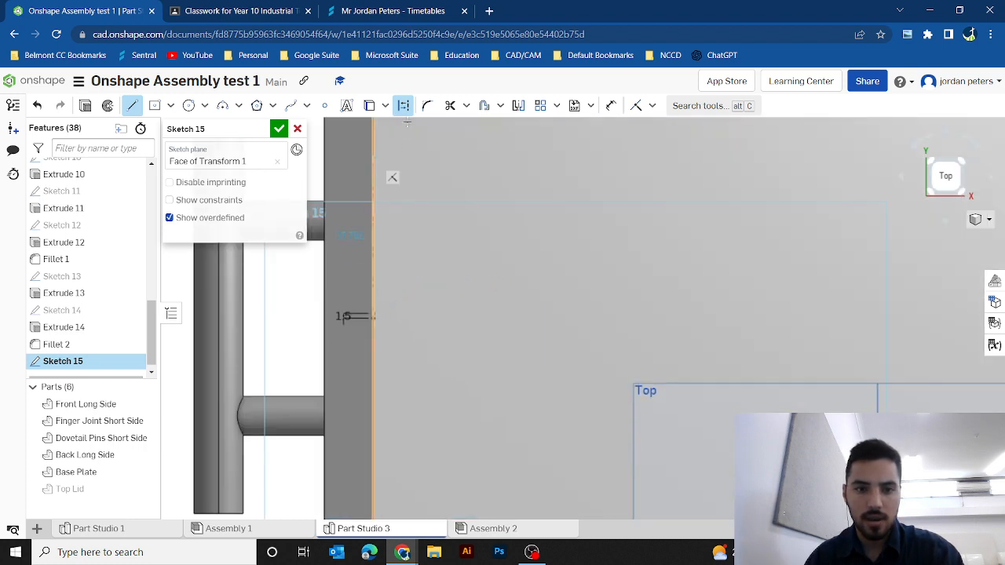
pyautogui.scroll(5, 363, 320)
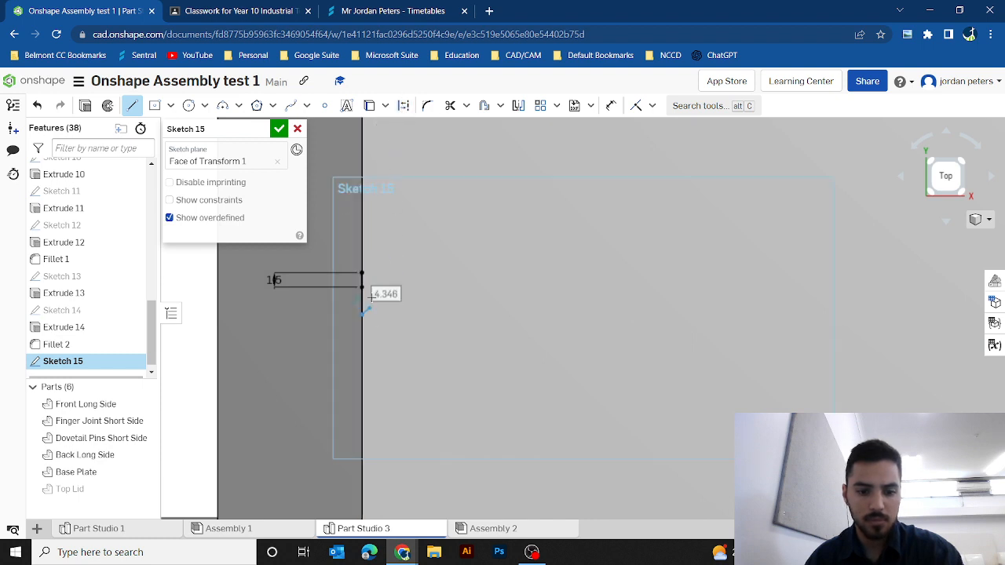
pyautogui.write('3')
pyautogui.press('Return')
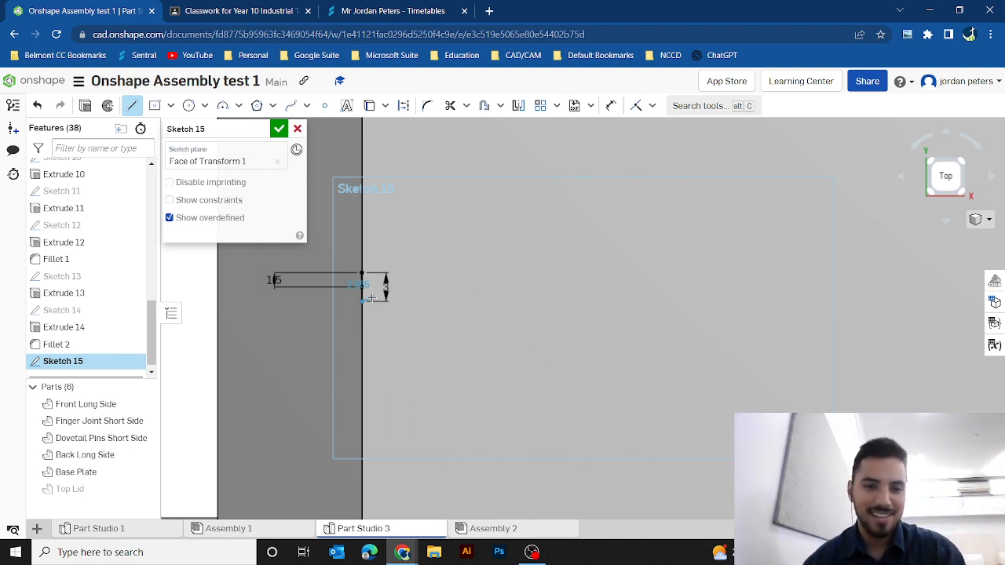
# Step: Try to outline a 3 mm wide divider strip across the box between the inner edges of both short sides
pyautogui.scroll(-6, 443, 304)
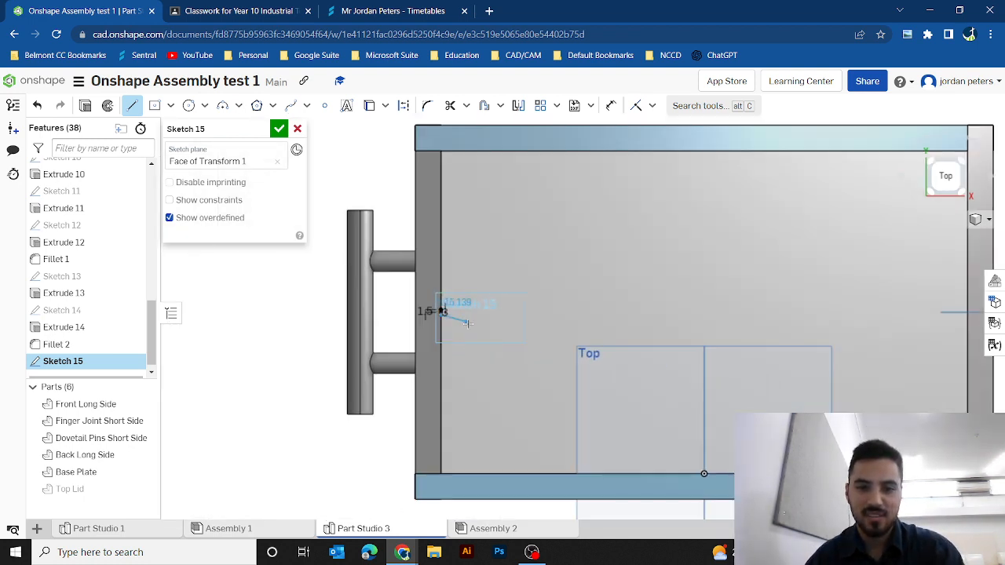
pyautogui.scroll(5, 642, 325)
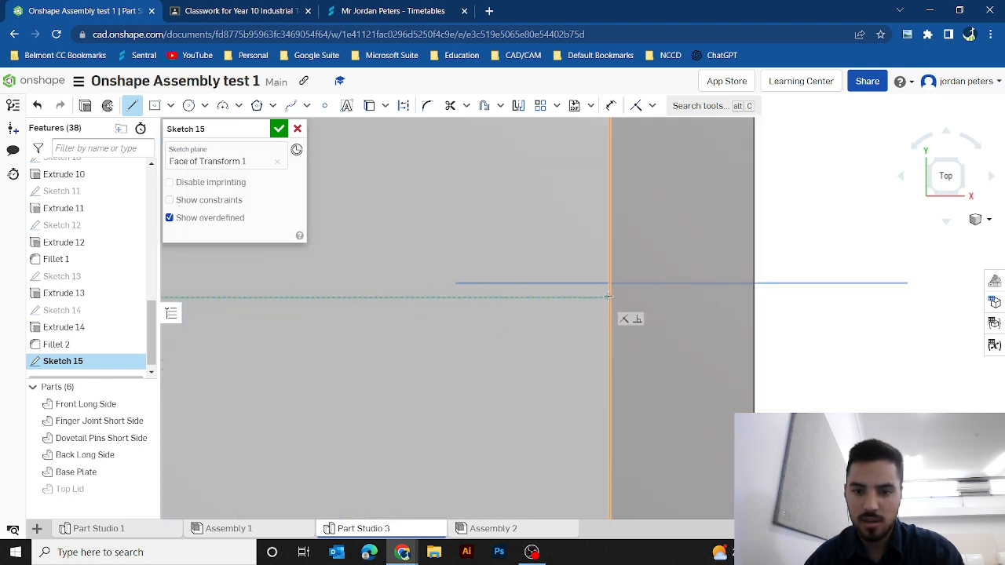
pyautogui.click(607, 296)
pyautogui.click(609, 267)
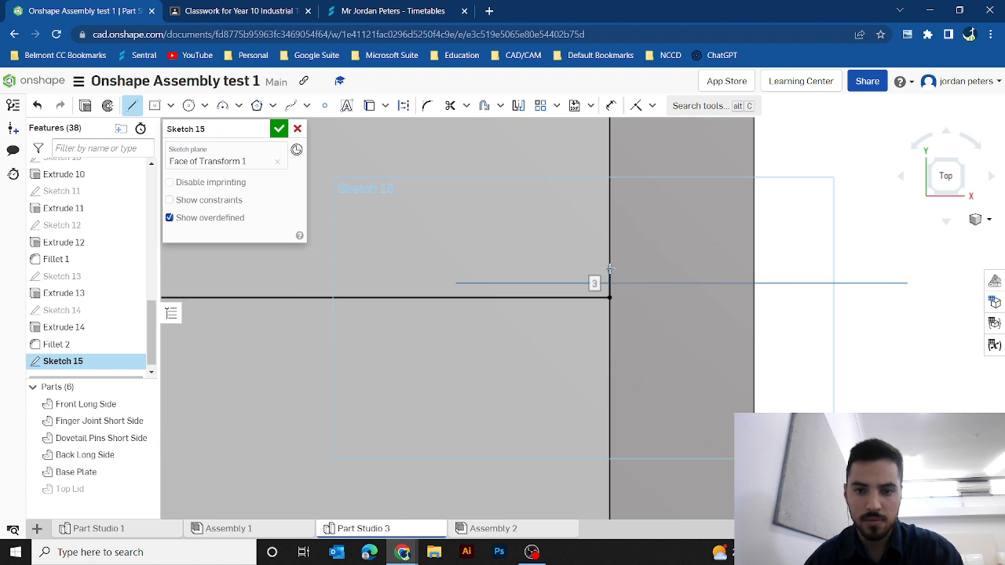
pyautogui.scroll(-5, 609, 267)
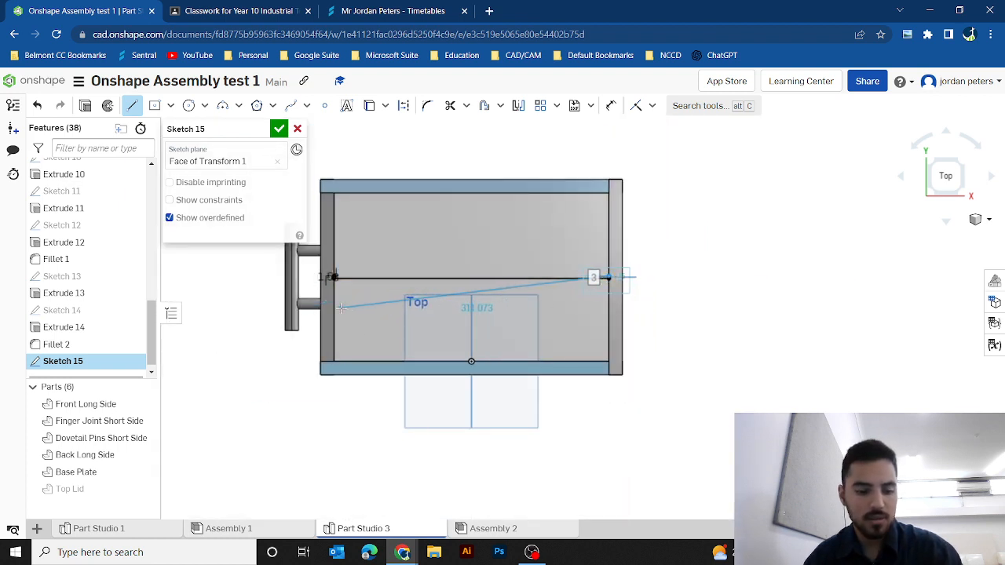
pyautogui.click(334, 277)
pyautogui.press('Escape')
pyautogui.scroll(8, 341, 285)
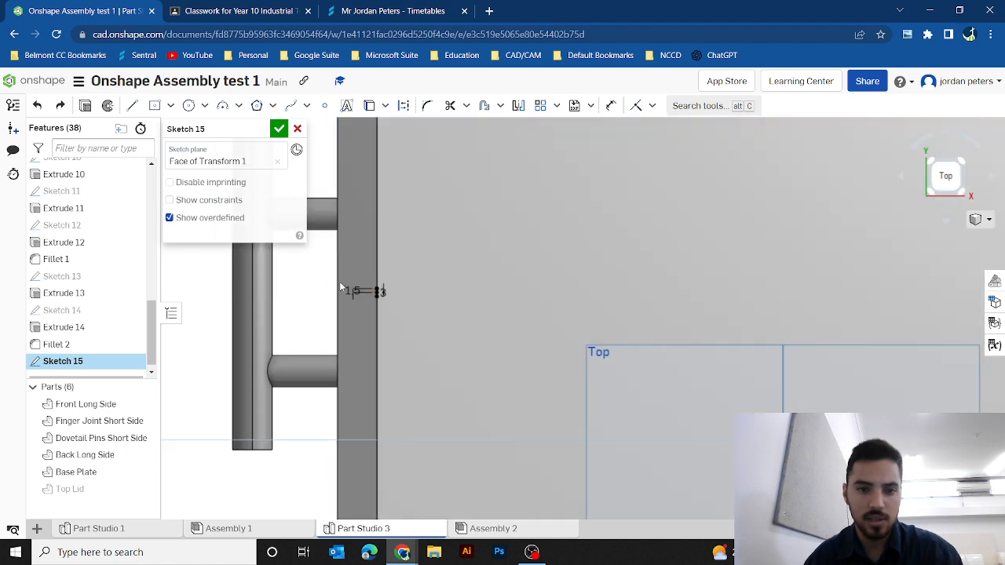
# Step: Sketch a 5 mm deep, 3 mm wide rectangular slot into the Finger Joint Short Side at the 3 mm line
pyautogui.click(132, 106)
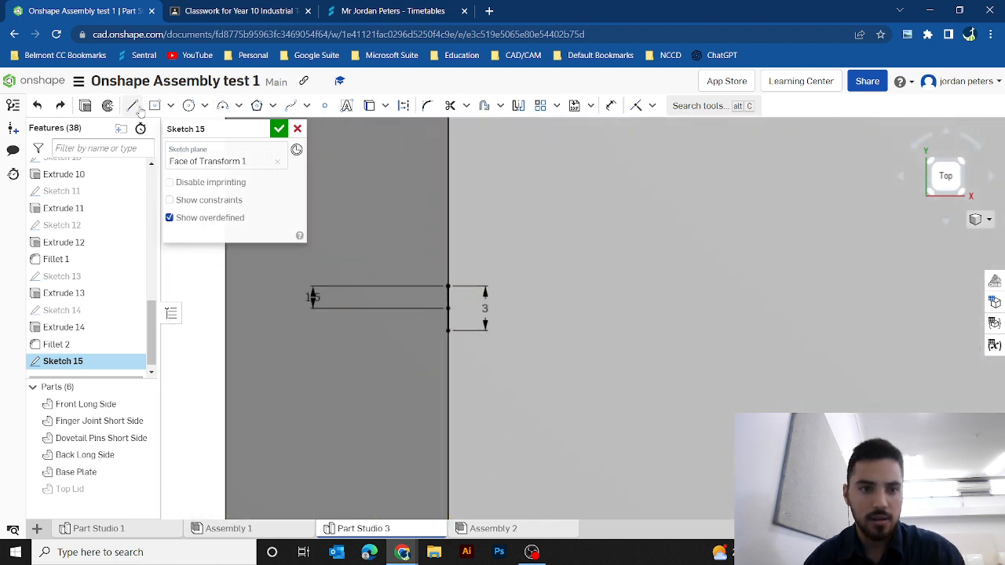
pyautogui.click(448, 286)
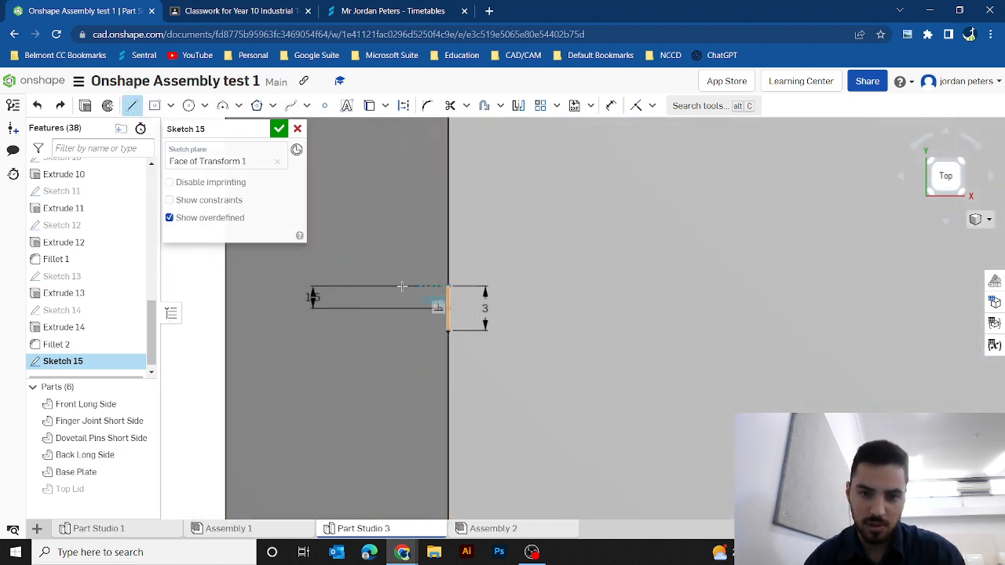
pyautogui.click(390, 287)
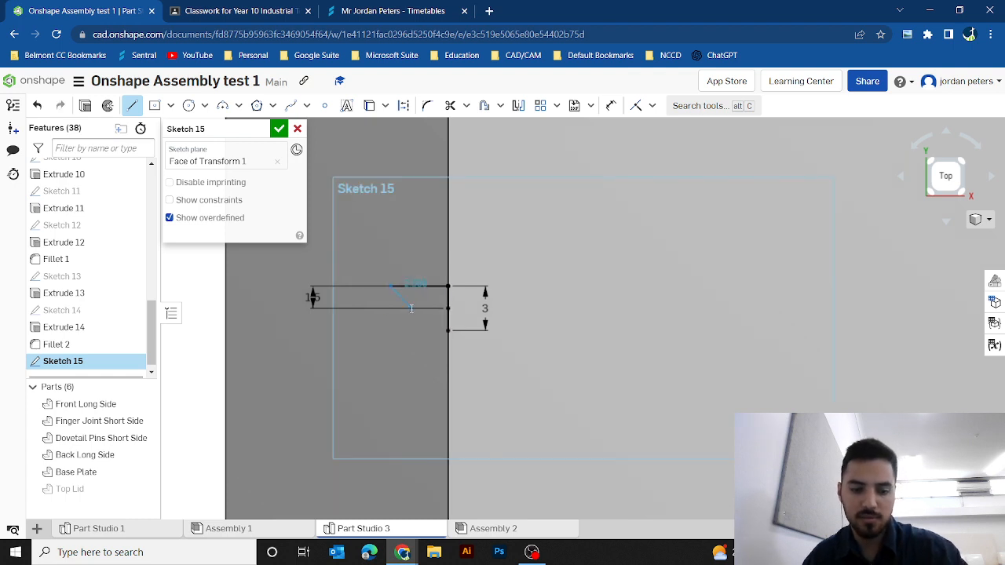
pyautogui.write('4')
pyautogui.press('Return')
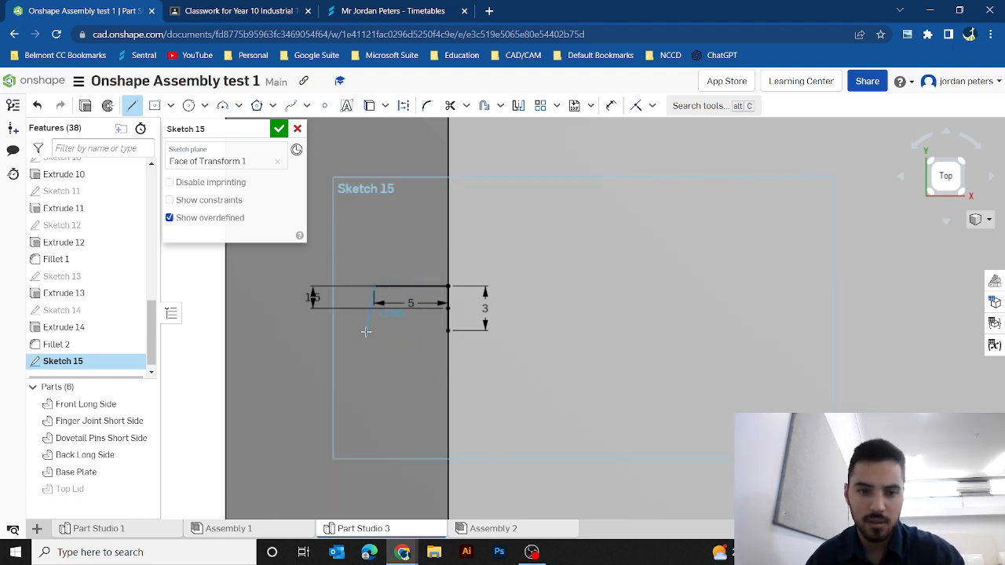
pyautogui.click(374, 333)
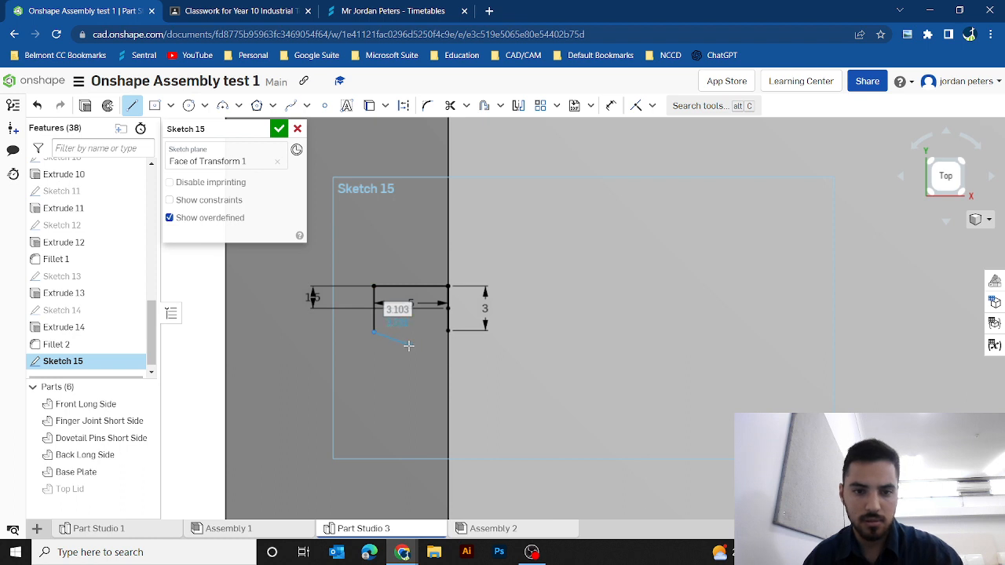
pyautogui.write('3')
pyautogui.press('Return')
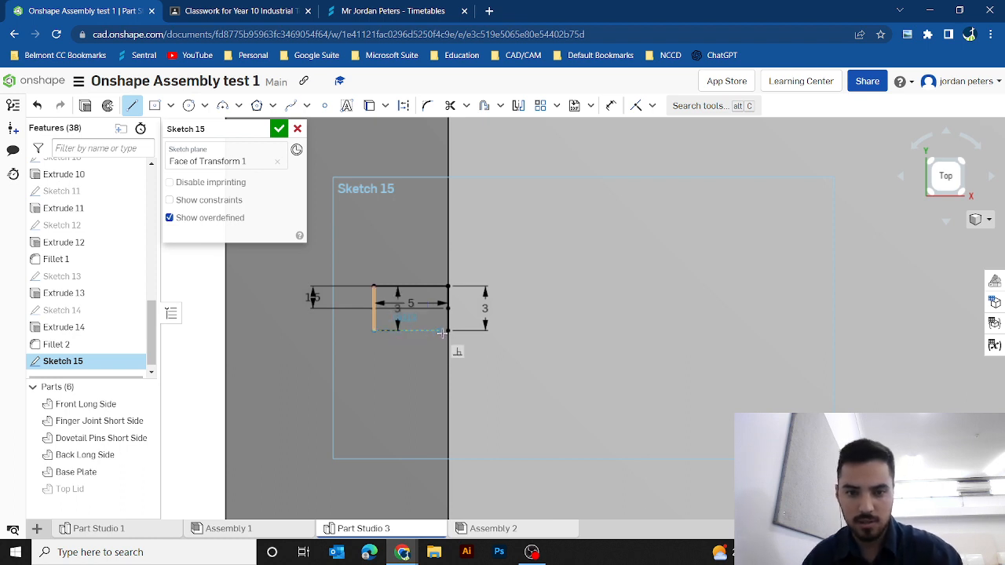
pyautogui.click(446, 331)
# Step: Turn the box to an angled view from the back and cancel the slot sketch
pyautogui.scroll(-5, 463, 345)
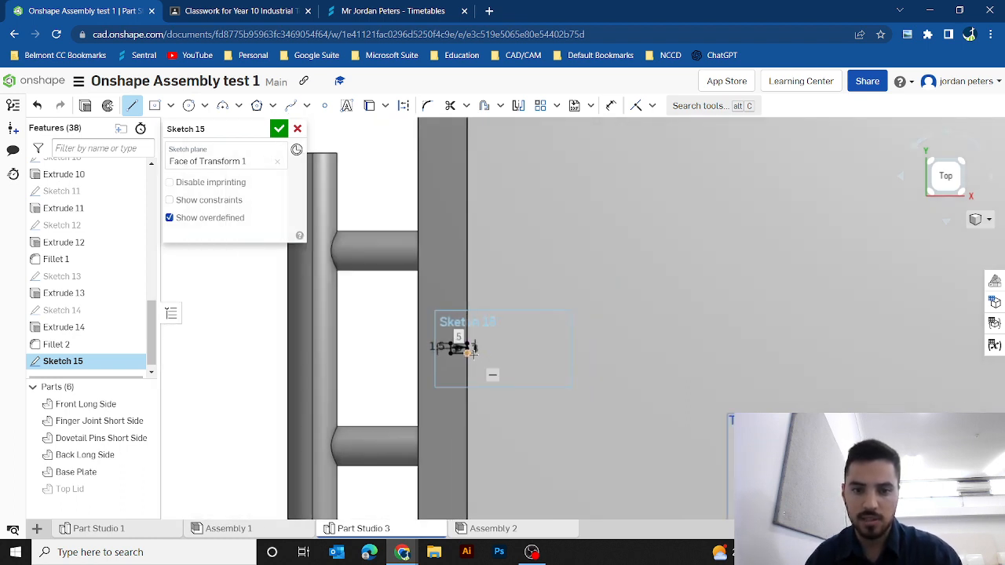
pyautogui.scroll(-3, 486, 351)
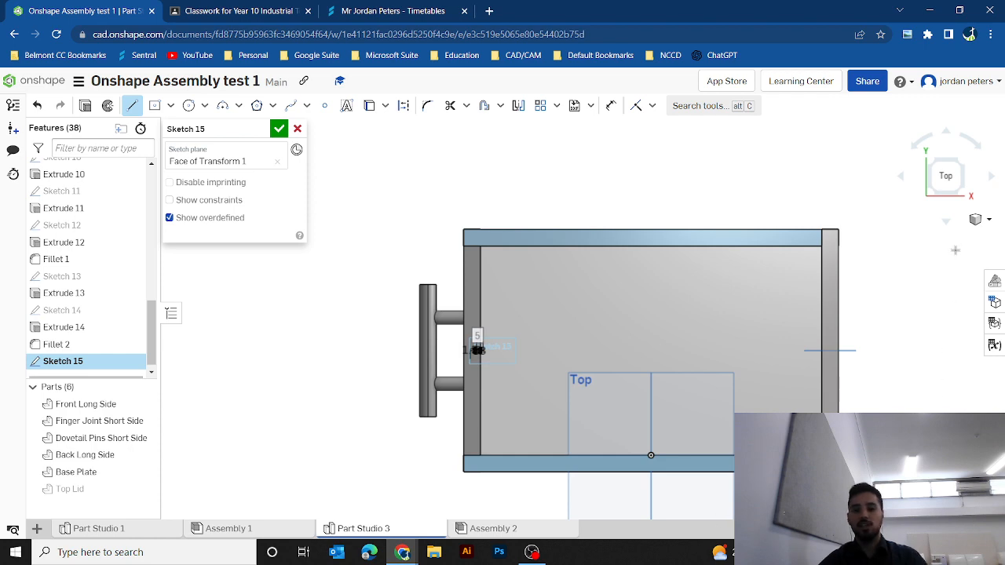
pyautogui.click(930, 161)
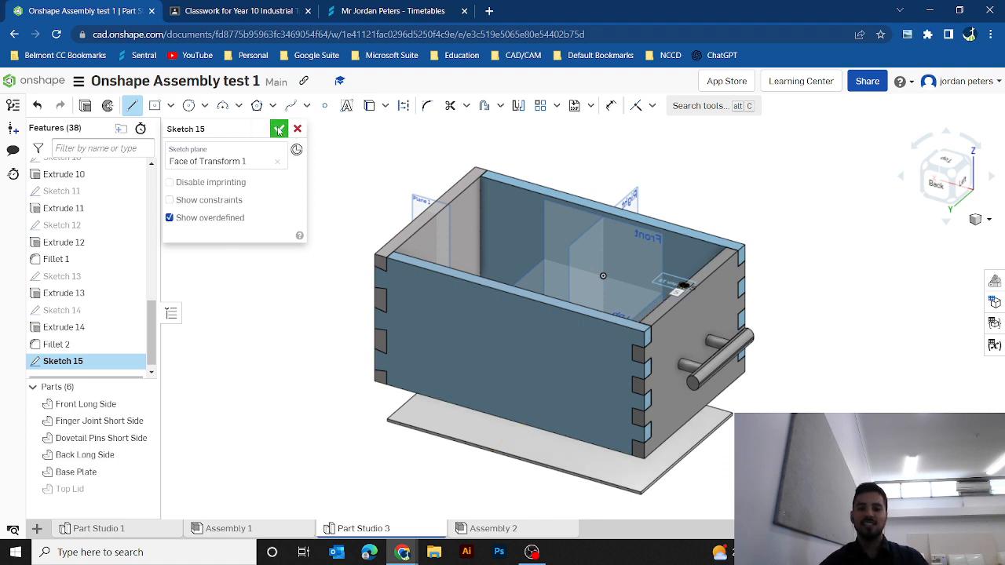
pyautogui.click(298, 129)
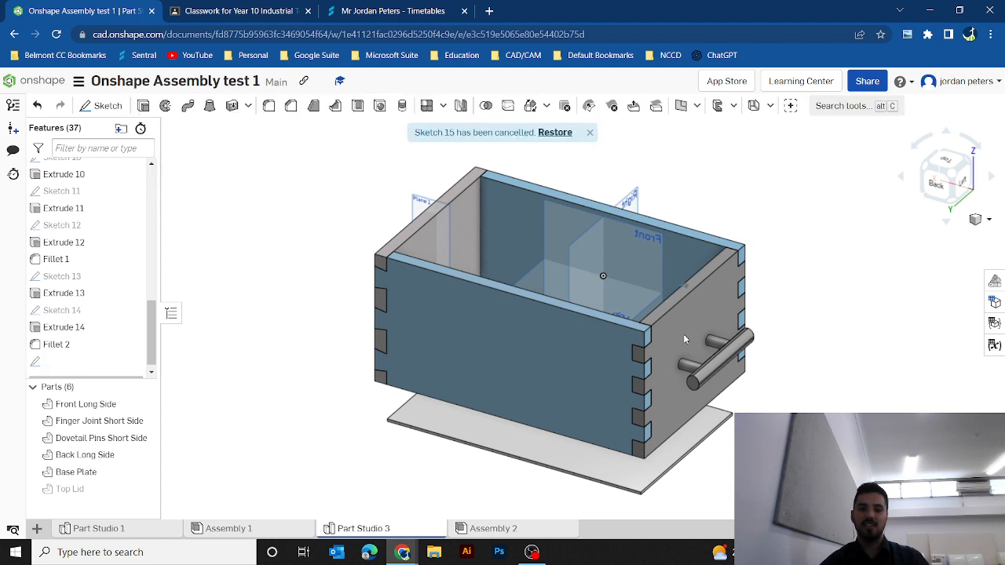